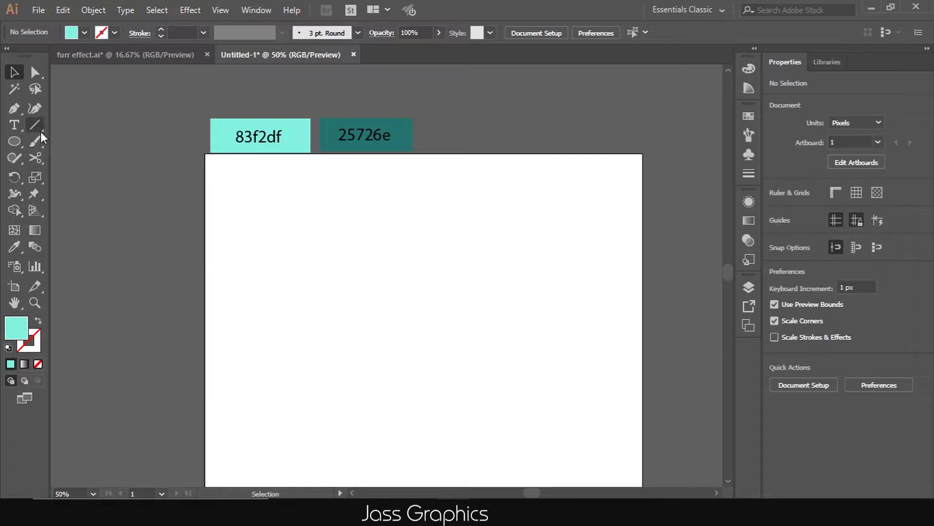
Draw a rectangle of about 1282 × 1026 px covering the whole artboard in the current aqua fill
{"action": "key", "text": "m"}
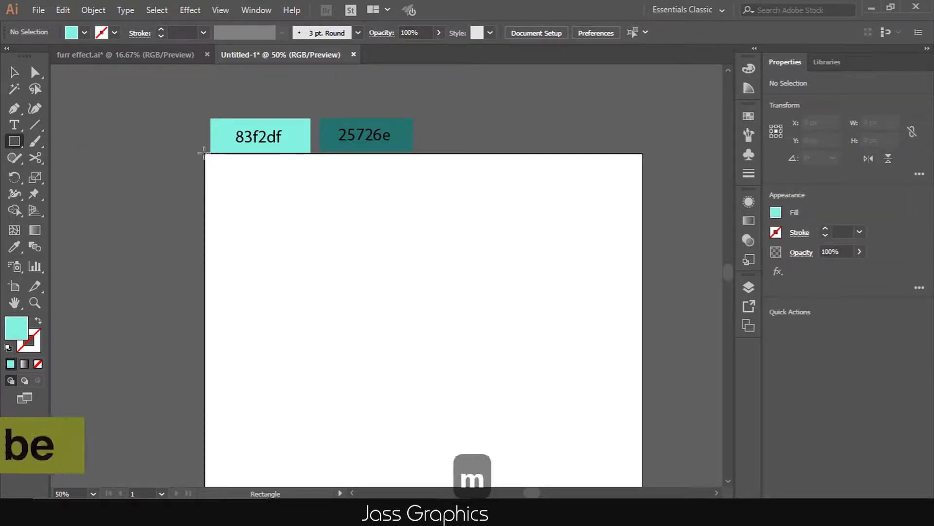
{"action": "left_click_drag", "start_coordinate": [203, 152], "coordinate": [644, 460]}
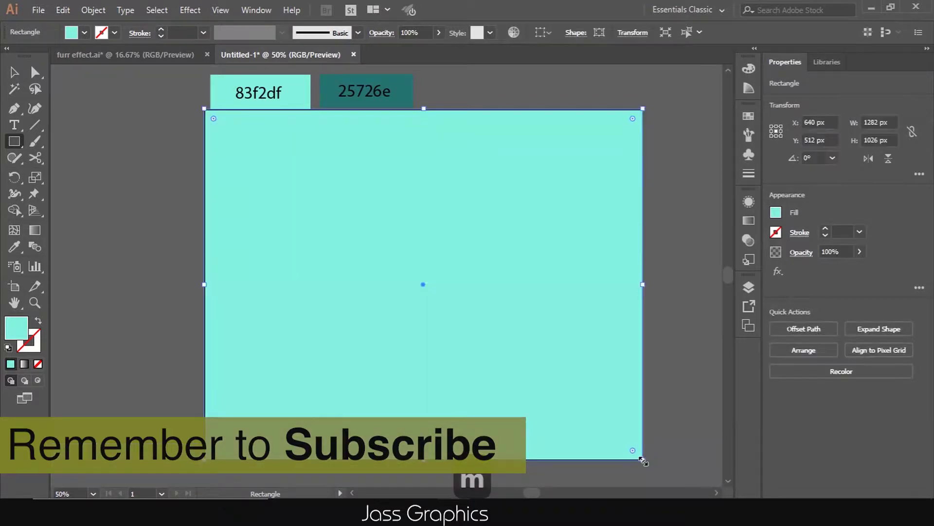
{"action": "key", "text": "v"}
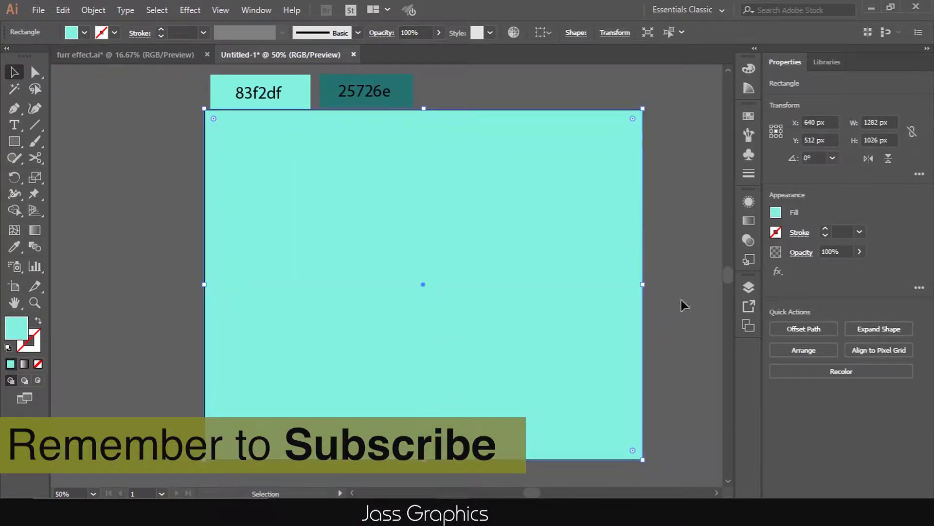
{"action": "left_click", "coordinate": [670, 315]}
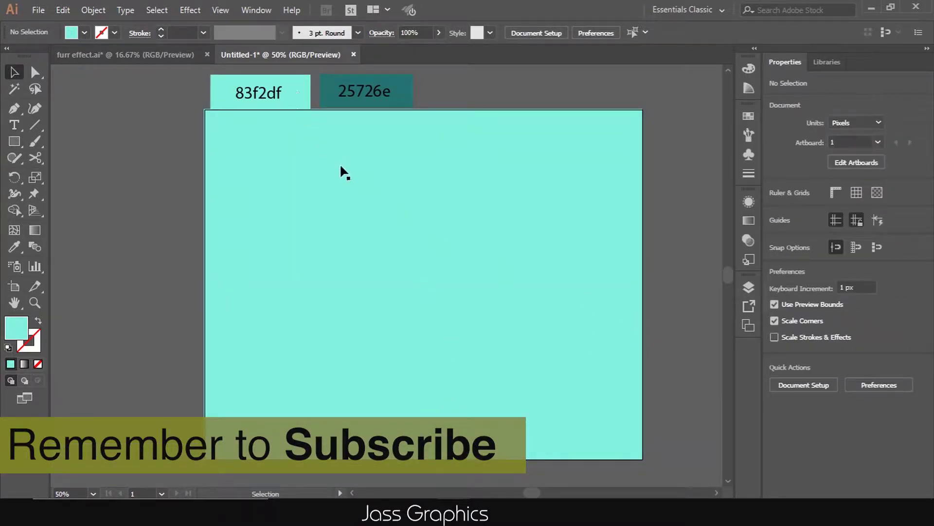
Duplicate the 83f2df swatch rectangle twice, placing both copies in the swatch row above the artboard
{"action": "left_click", "coordinate": [311, 114]}
{"action": "left_click", "coordinate": [298, 89]}
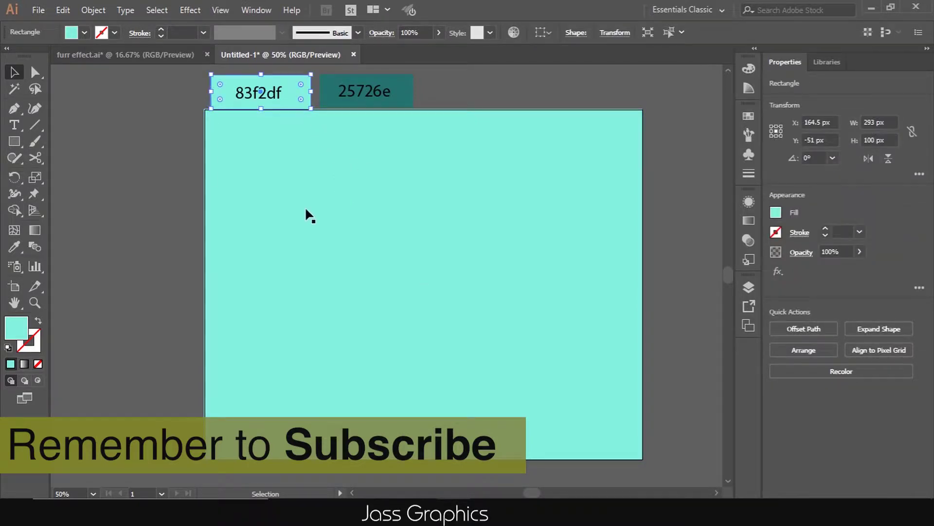
{"action": "key", "text": "ctrl+minus"}
{"action": "left_click_drag", "start_coordinate": [282, 141], "coordinate": [526, 142]}
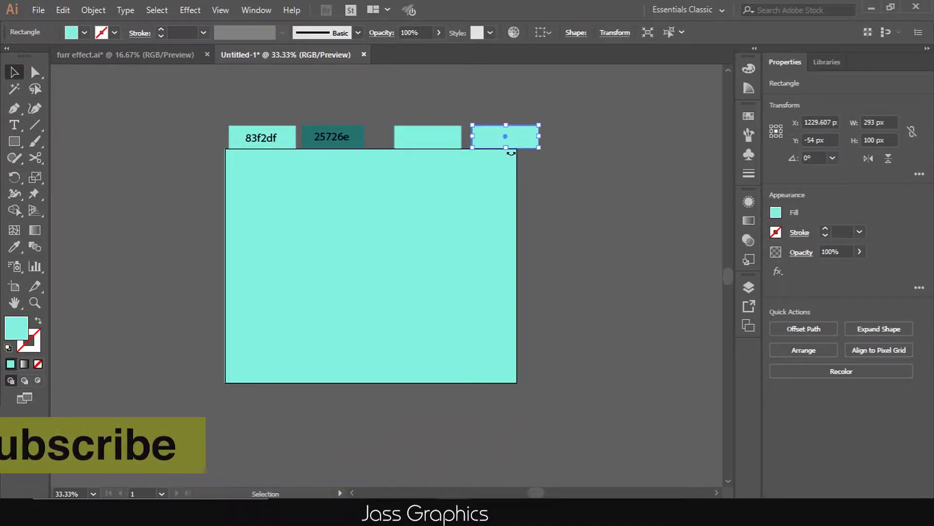
{"action": "left_click", "coordinate": [455, 103]}
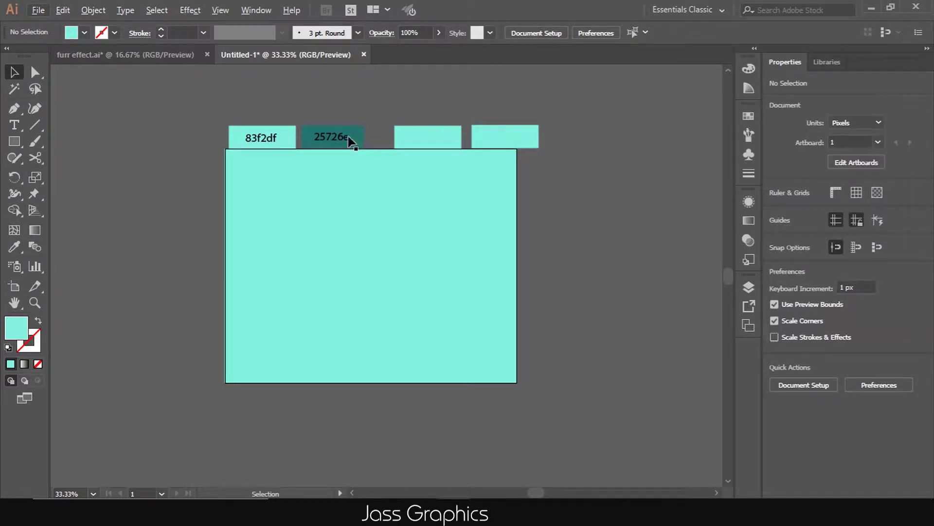
Recolor the two blank swatch copies with the Color Guide, the first purple and the second a light purple tint
{"action": "left_click", "coordinate": [437, 129]}
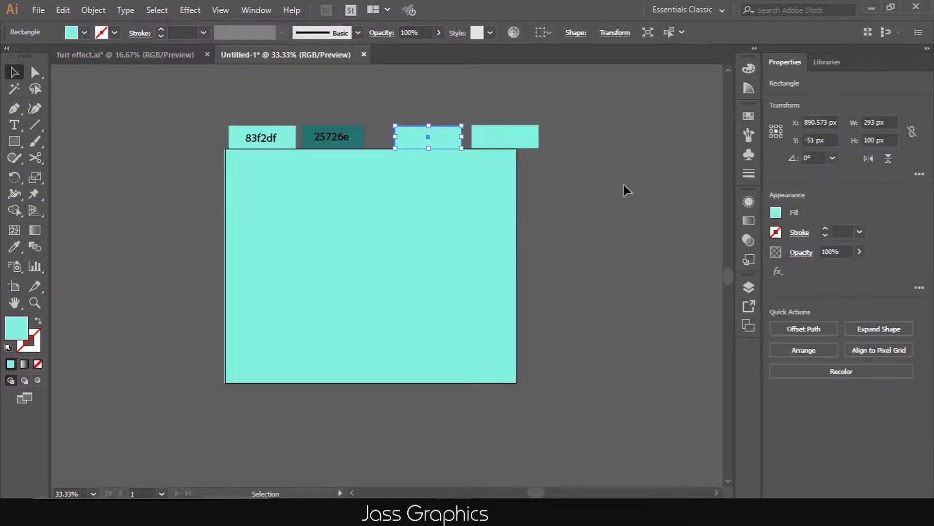
{"action": "left_click", "coordinate": [743, 89]}
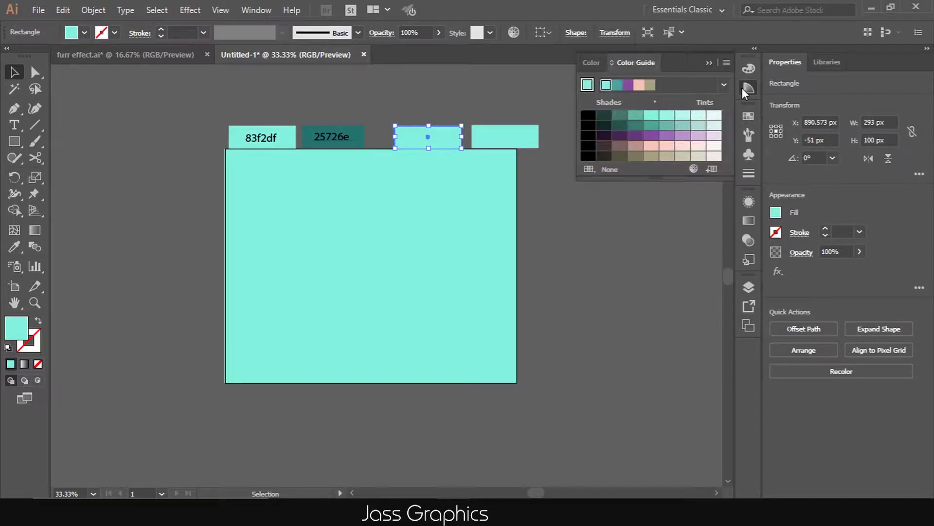
{"action": "left_click", "coordinate": [628, 87]}
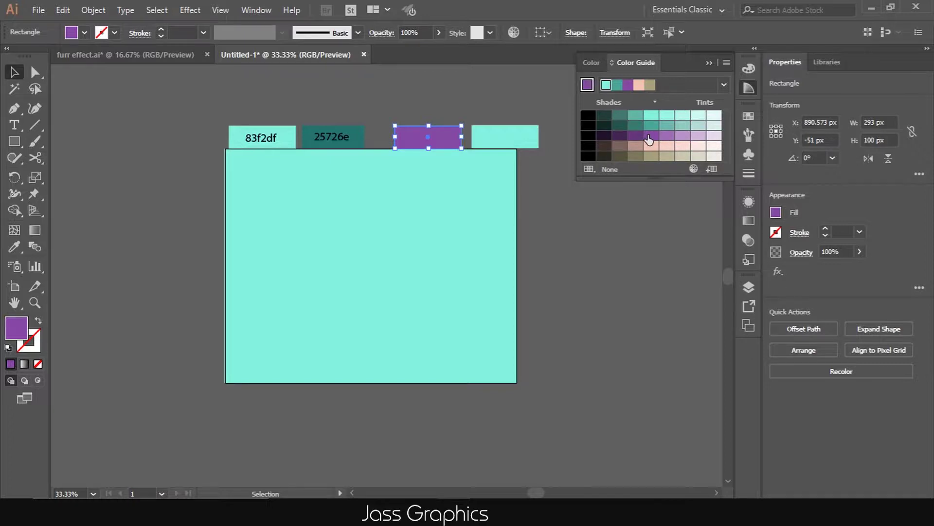
{"action": "left_click", "coordinate": [508, 141]}
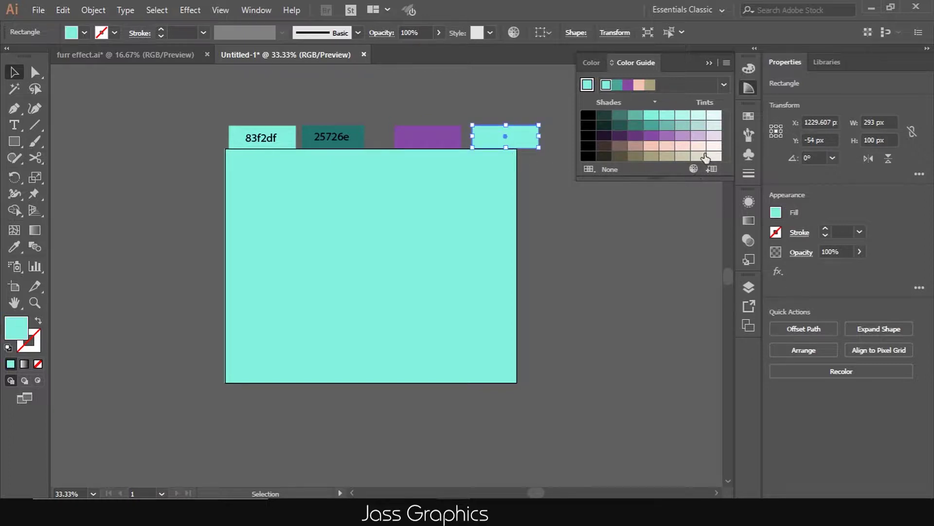
{"action": "left_click", "coordinate": [683, 135]}
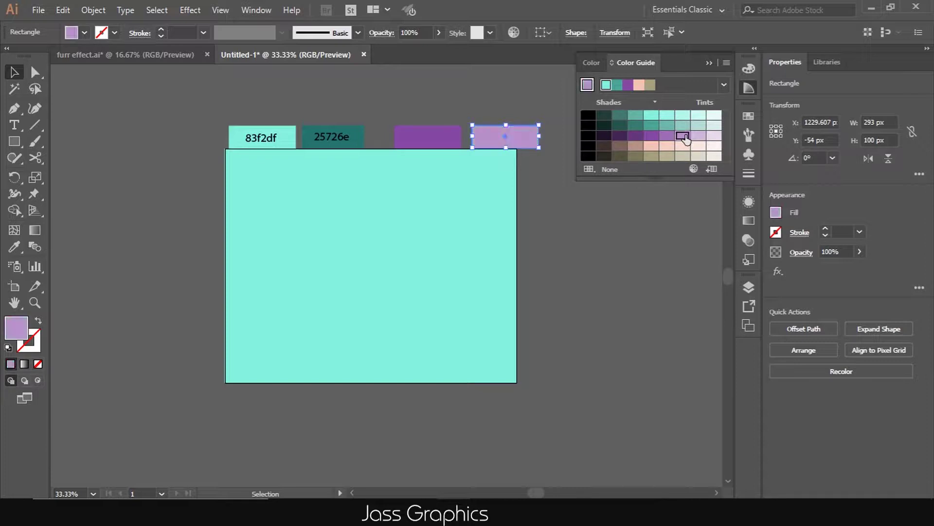
{"action": "left_click", "coordinate": [672, 234]}
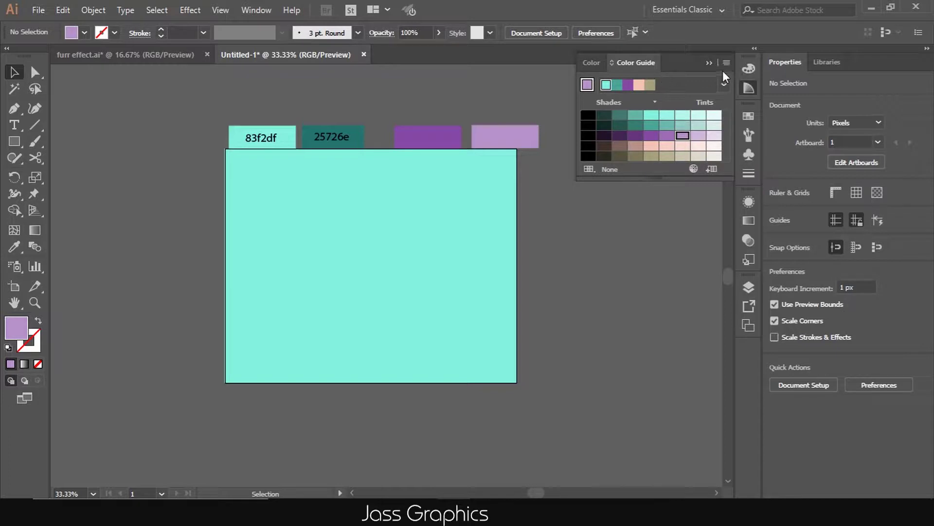
{"action": "left_click", "coordinate": [709, 63]}
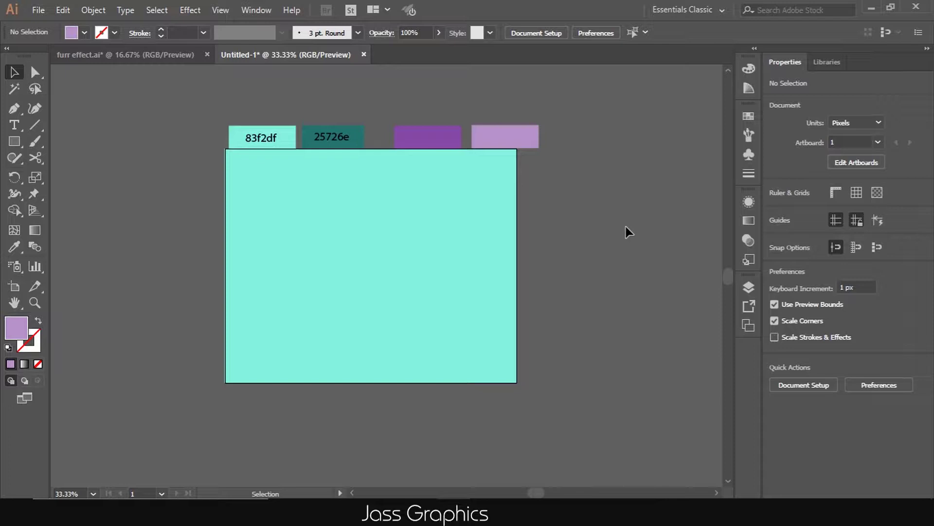
Give the artboard-sized rectangle a linear white-to-black gradient fill, and copy the purple swatch's hex code 8649a5
{"action": "left_click", "coordinate": [498, 255]}
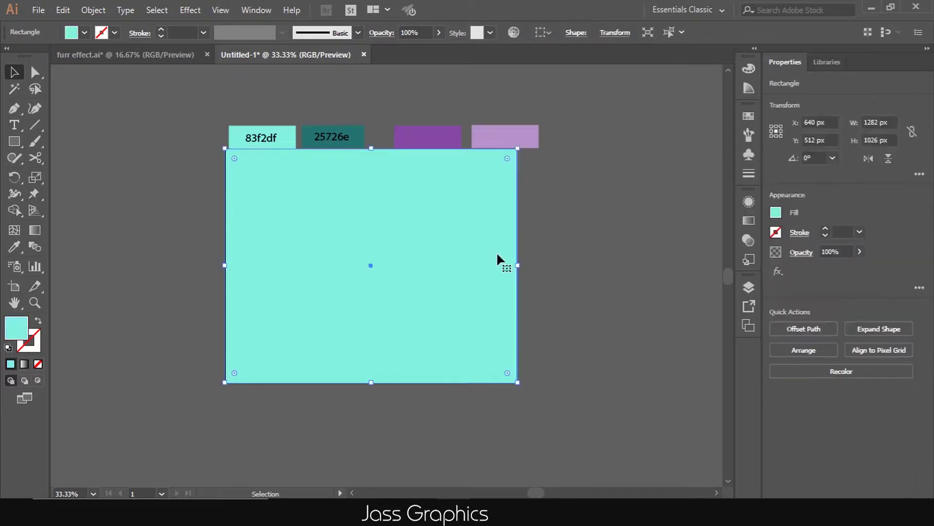
{"action": "left_click", "coordinate": [23, 364]}
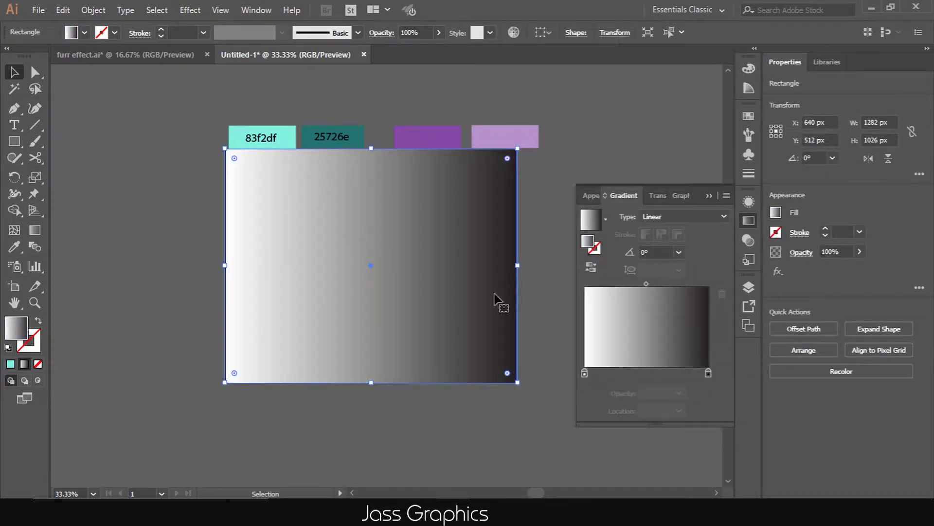
{"action": "key", "text": "ctrl+c"}
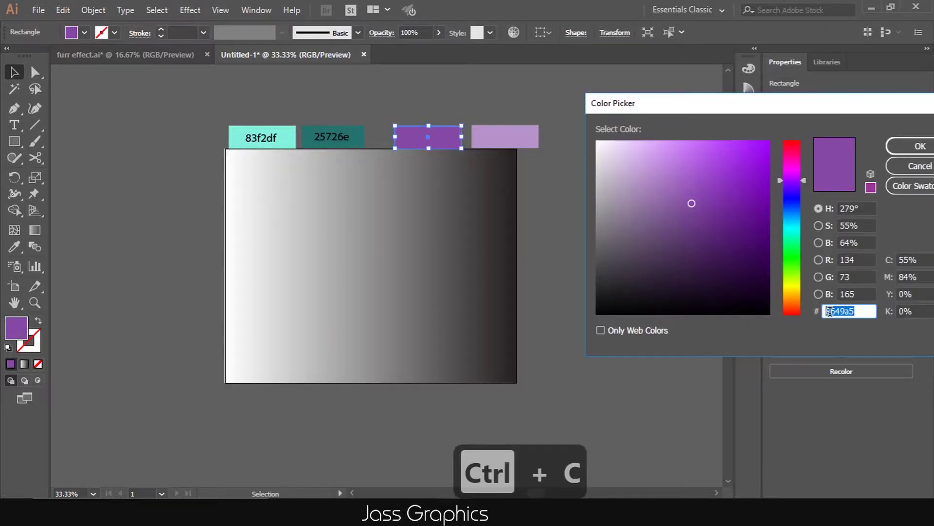
{"action": "left_click", "coordinate": [919, 147]}
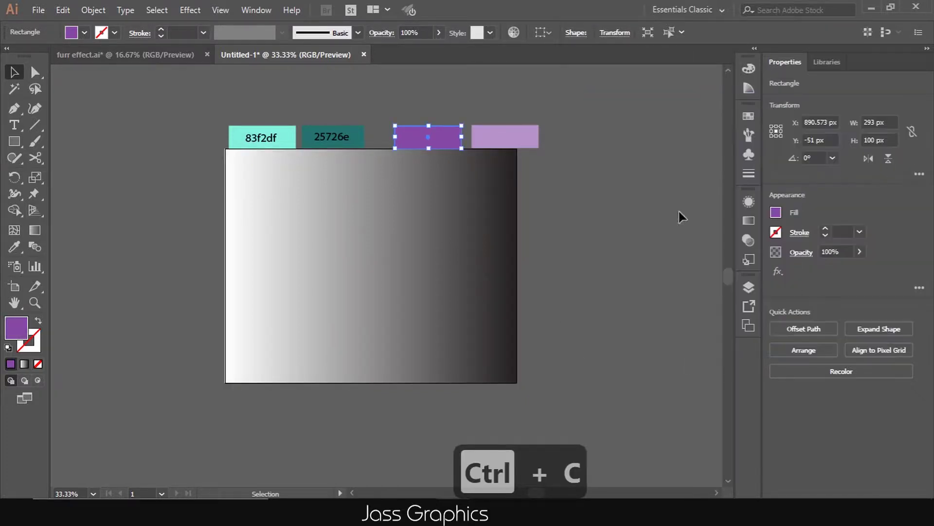
Set the starting color stop of the large rectangle's gradient to the copied purple 8649a5
{"action": "left_click", "coordinate": [471, 232]}
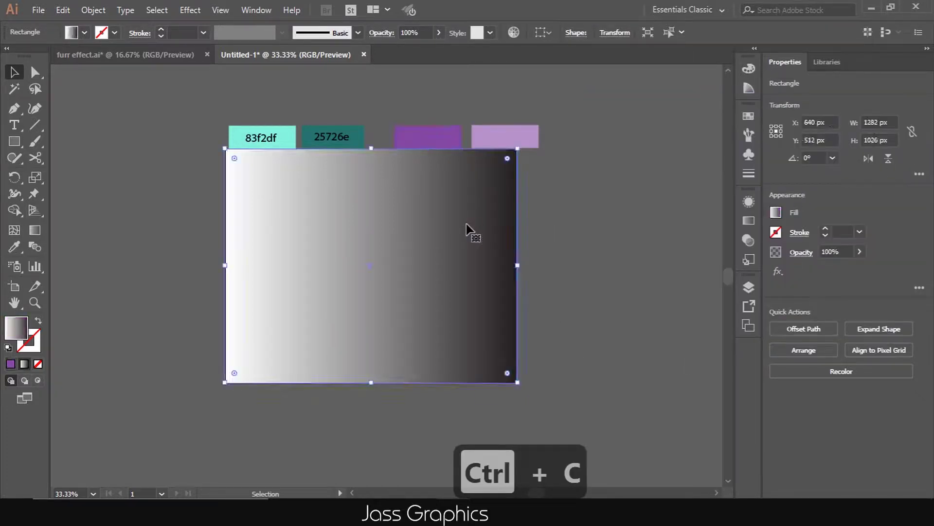
{"action": "left_click", "coordinate": [747, 222]}
{"action": "double_click", "coordinate": [588, 375]}
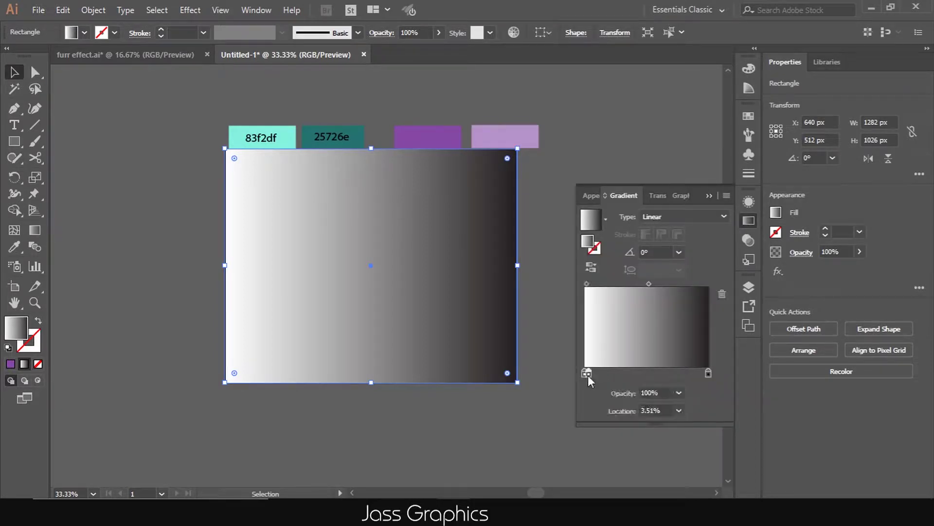
{"action": "left_click", "coordinate": [590, 374]}
{"action": "left_click_drag", "start_coordinate": [593, 374], "coordinate": [592, 394]}
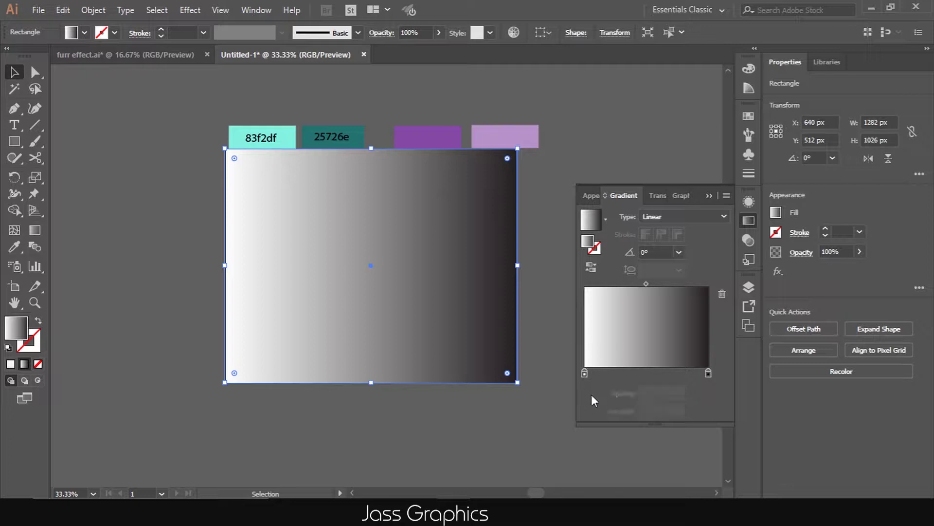
{"action": "double_click", "coordinate": [586, 374]}
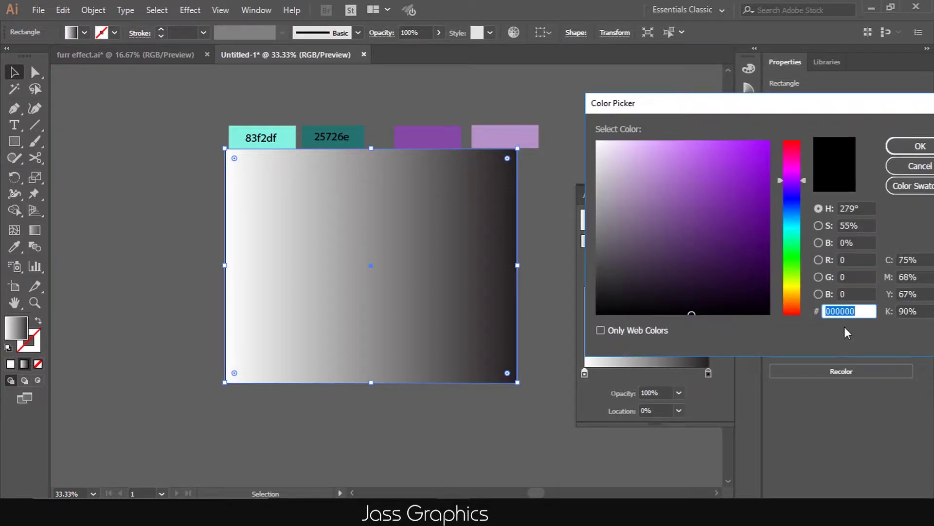
{"action": "key", "text": "ctrl+v"}
{"action": "left_click", "coordinate": [906, 144]}
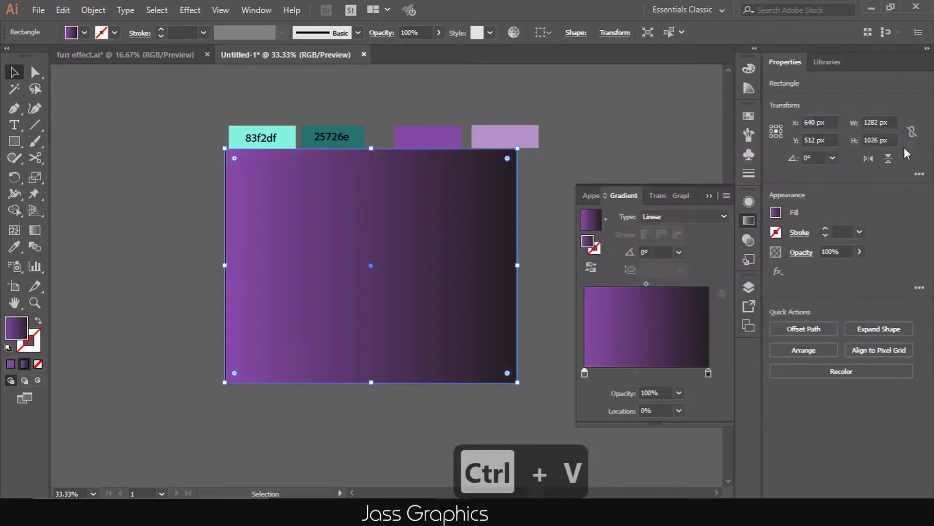
Copy the hex code b692c9 from the light purple swatch's fill color
{"action": "left_click", "coordinate": [528, 139]}
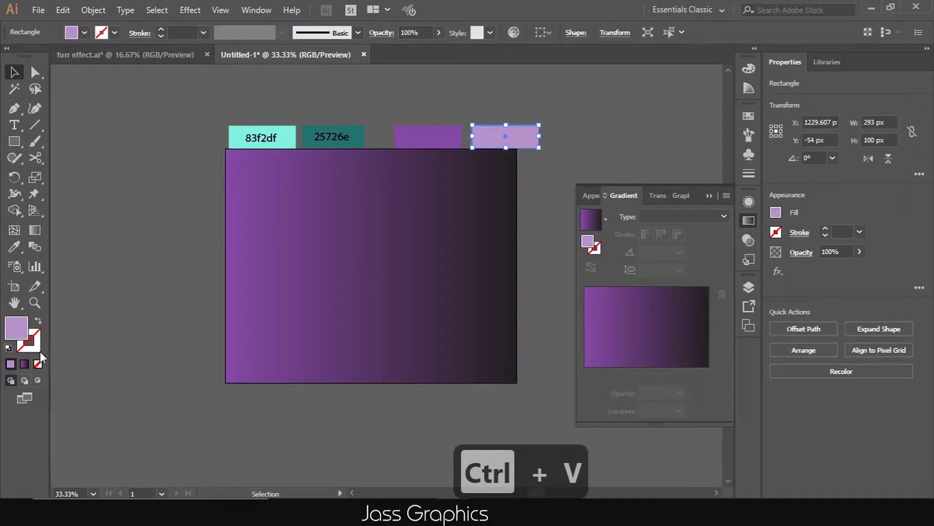
{"action": "double_click", "coordinate": [16, 336]}
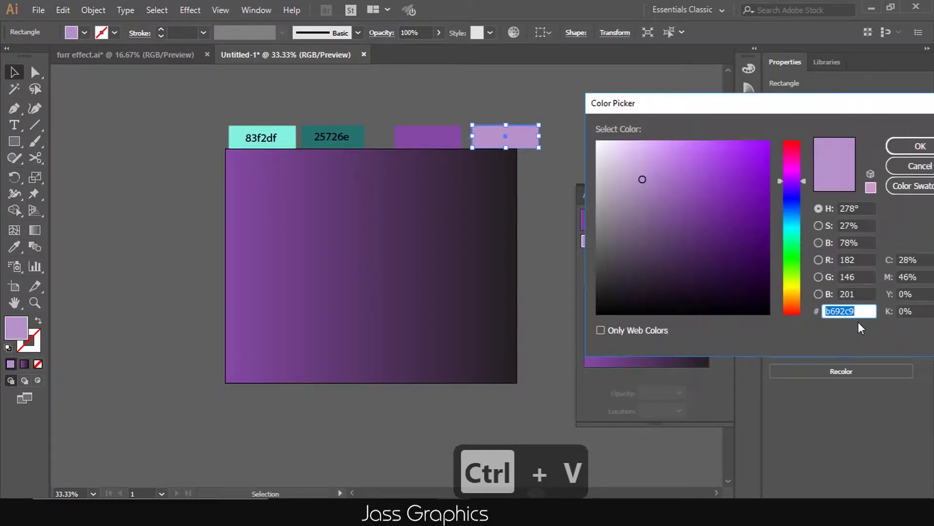
{"action": "left_click_drag", "start_coordinate": [864, 311], "coordinate": [825, 311]}
{"action": "key", "text": "ctrl+c"}
{"action": "left_click", "coordinate": [895, 147]}
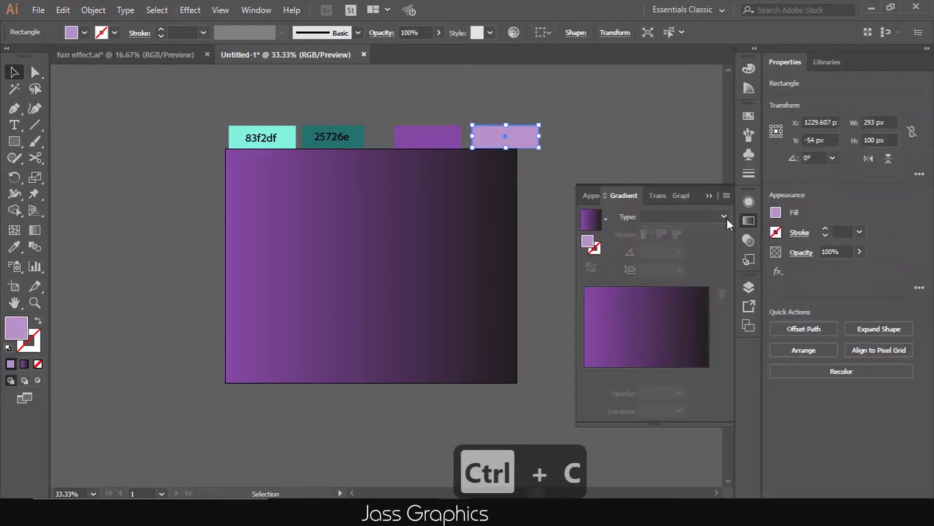
Fill the light purple swatch with the purple-to-black gradient and replace its black end stop with b692c9
{"action": "left_click", "coordinate": [602, 365]}
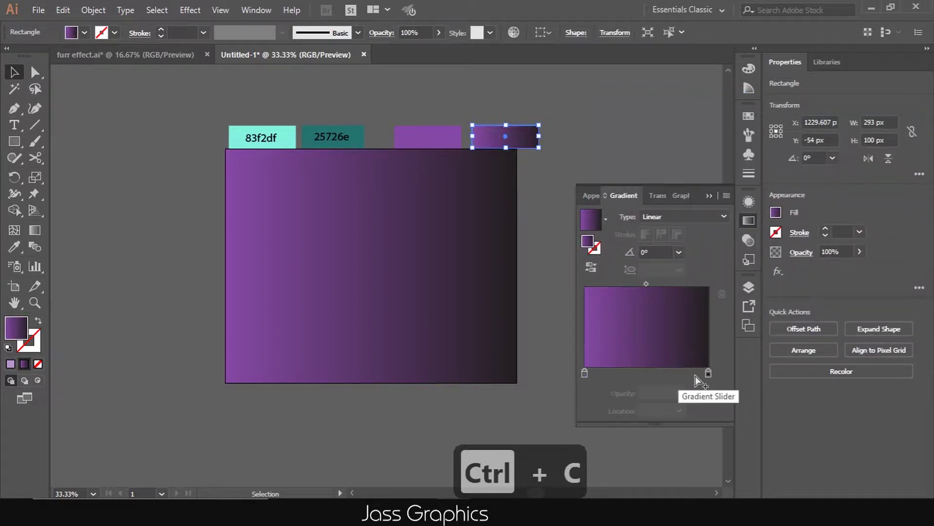
{"action": "left_click", "coordinate": [708, 374]}
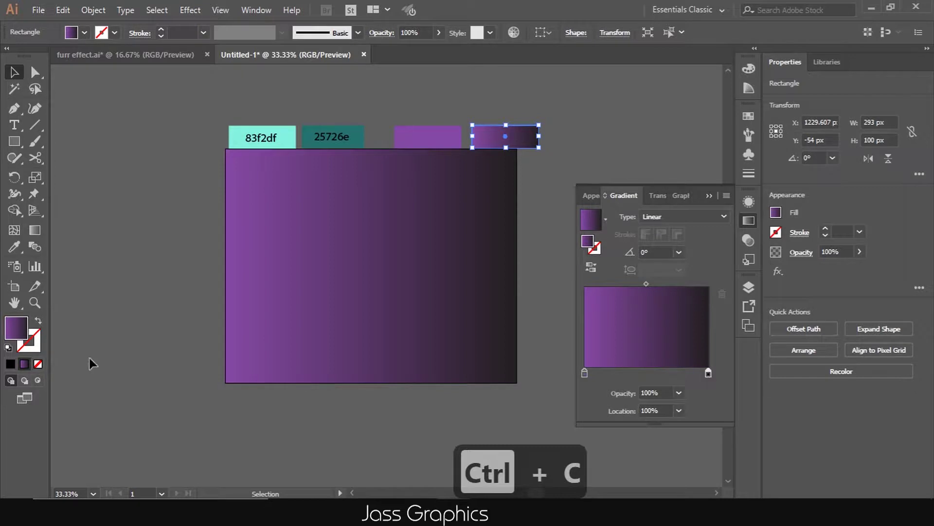
{"action": "double_click", "coordinate": [16, 331]}
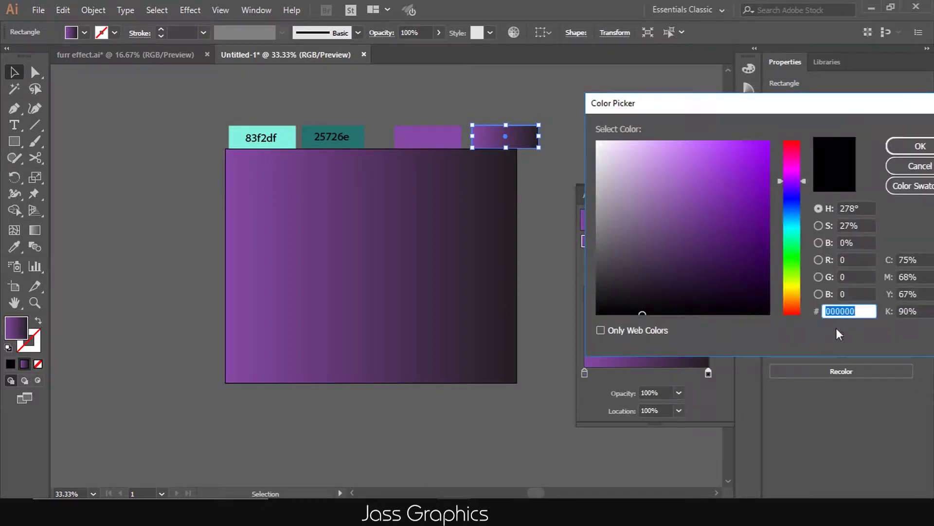
{"action": "key", "text": "ctrl+v"}
{"action": "left_click", "coordinate": [901, 143]}
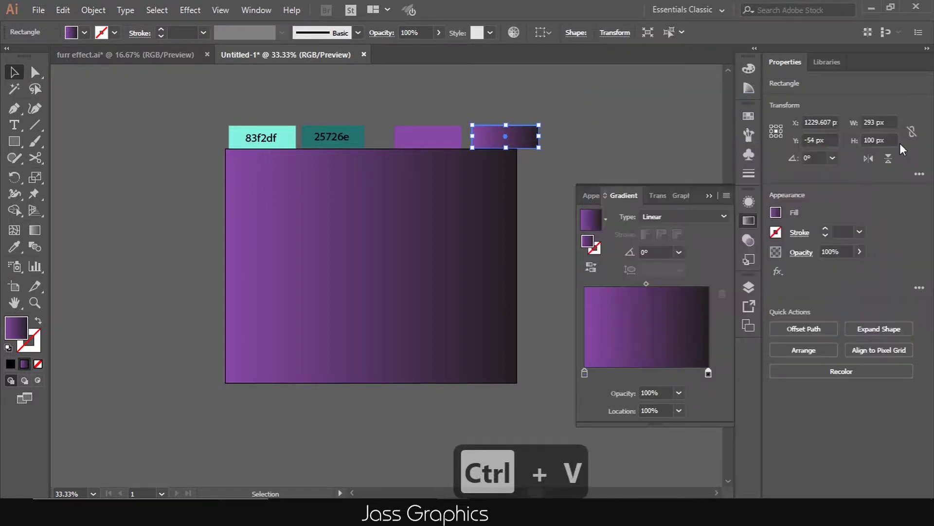
Set the black end stop of the large rectangle's gradient to b692c9
{"action": "left_click", "coordinate": [459, 308]}
{"action": "double_click", "coordinate": [23, 331]}
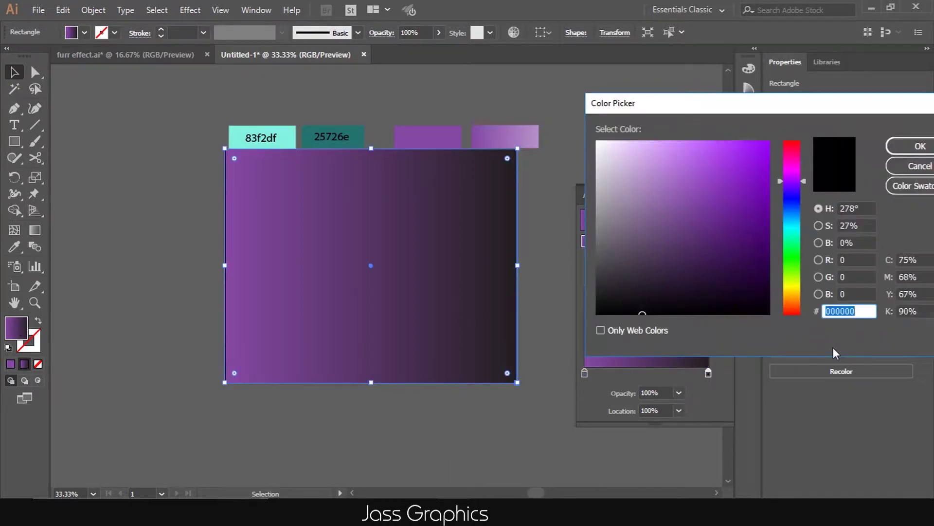
{"action": "key", "text": "ctrl+v"}
{"action": "left_click", "coordinate": [901, 147]}
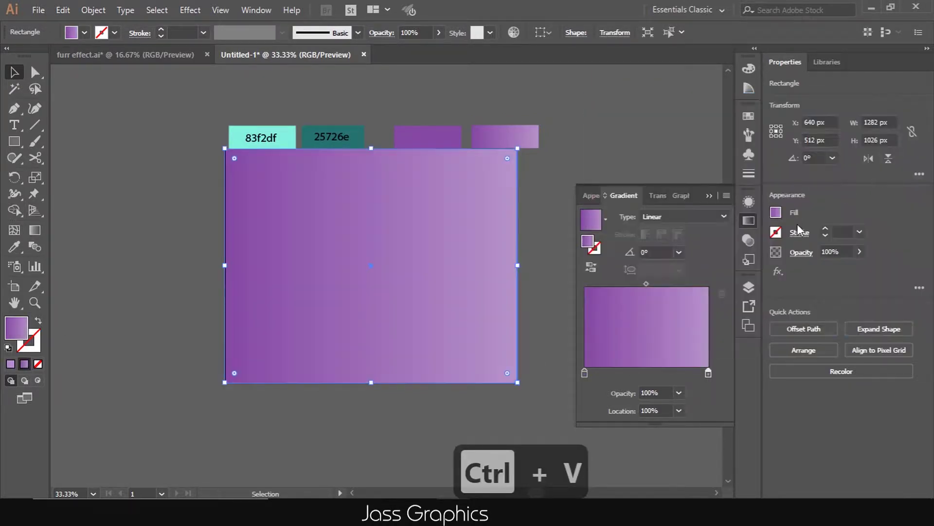
Move the midpoint of the large rectangle's gradient to 72.7%
{"action": "left_click", "coordinate": [505, 403]}
{"action": "left_click", "coordinate": [361, 321]}
{"action": "left_click_drag", "start_coordinate": [647, 284], "coordinate": [676, 287]}
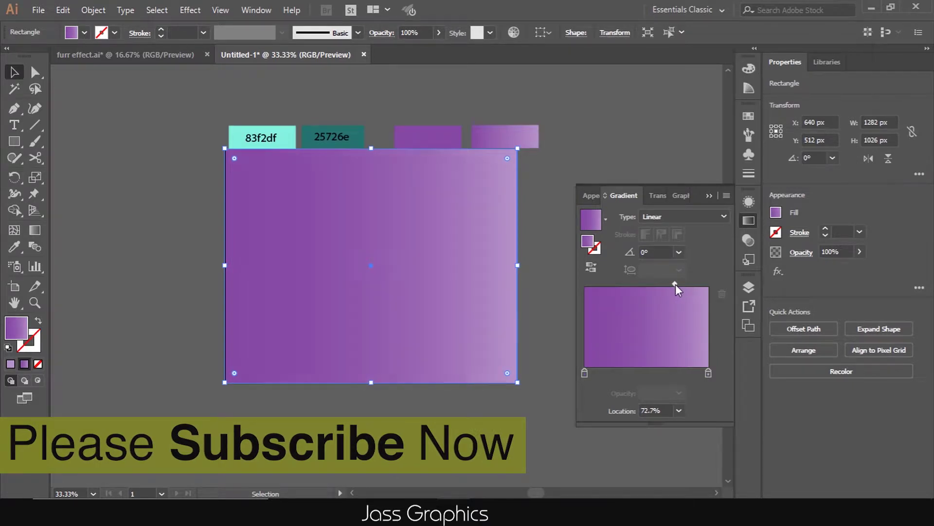
{"action": "left_click", "coordinate": [706, 199]}
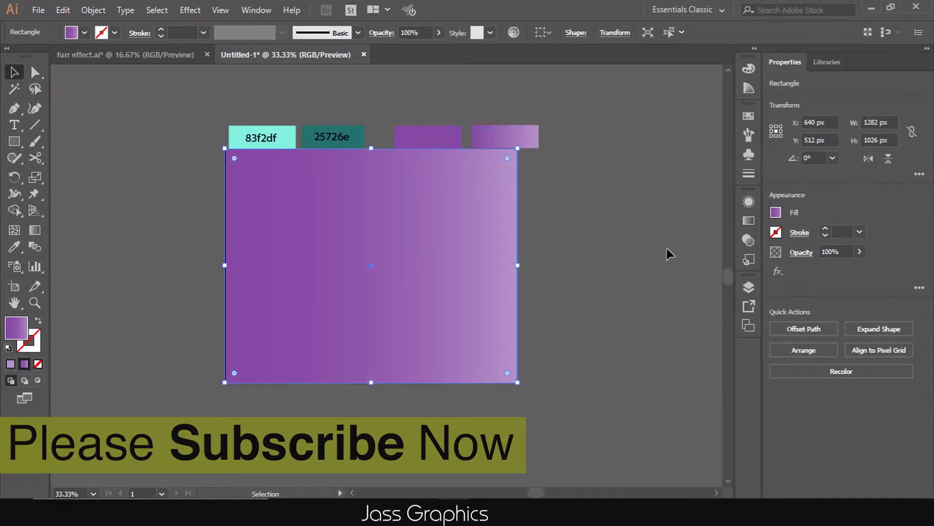
Lock the gradient background rectangle in place on the artboard
{"action": "left_click", "coordinate": [660, 281]}
{"action": "left_click", "coordinate": [485, 280]}
{"action": "key", "text": "ctrl+2"}
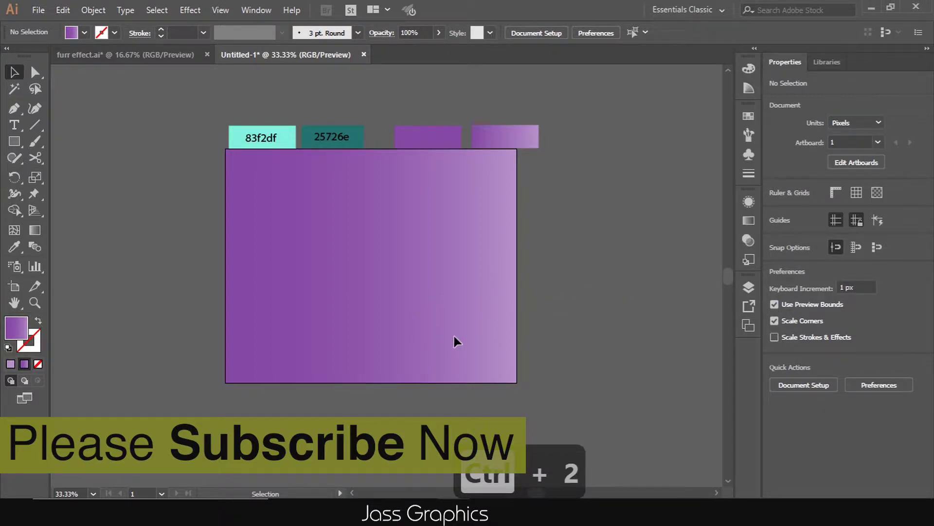
Add the letter S as black point text on the purple gradient background
{"action": "scroll", "coordinate": [352, 299], "scroll_direction": "up", "scroll_amount": 1}
{"action": "scroll", "coordinate": [389, 312], "scroll_direction": "down", "scroll_amount": 1}
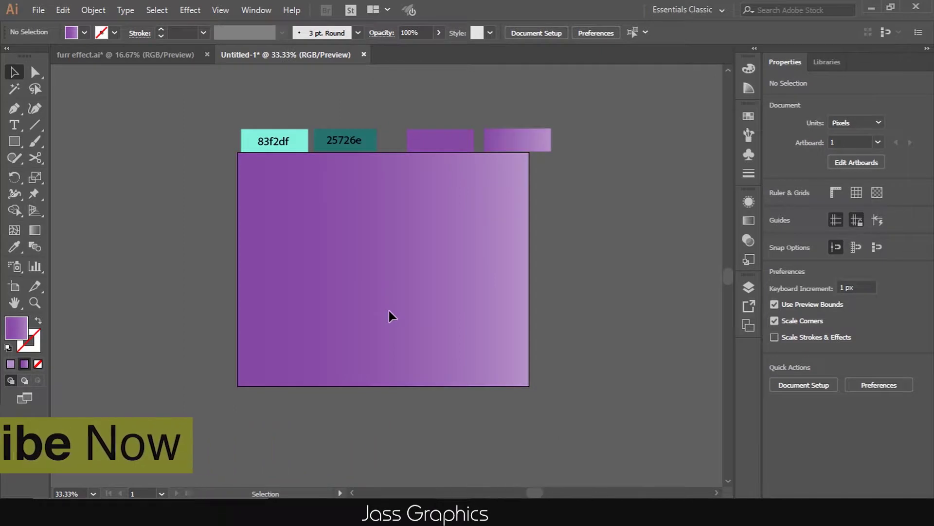
{"action": "left_click", "coordinate": [15, 129]}
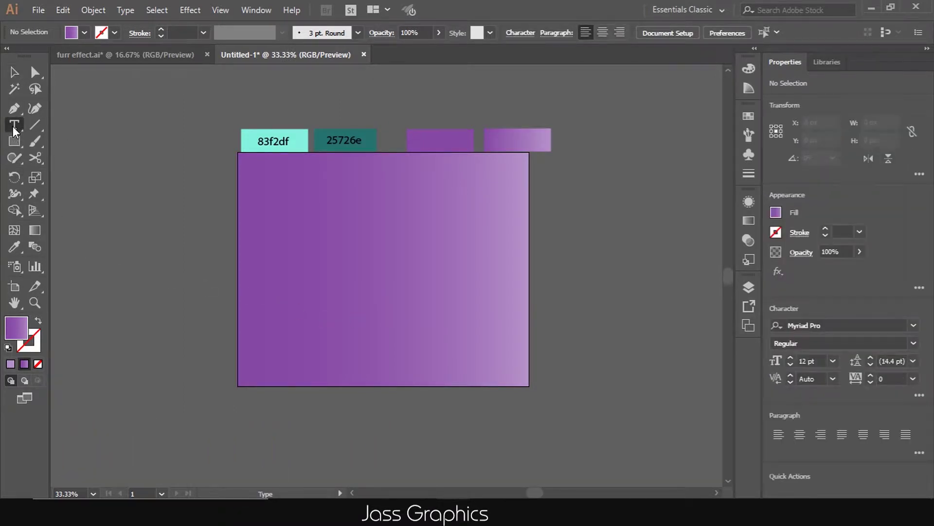
{"action": "left_click", "coordinate": [333, 225]}
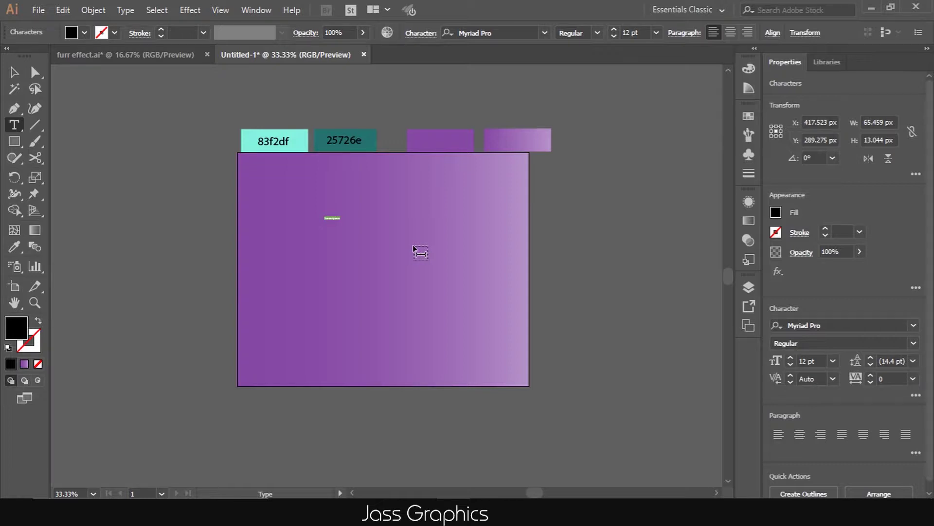
{"action": "type", "text": "S"}
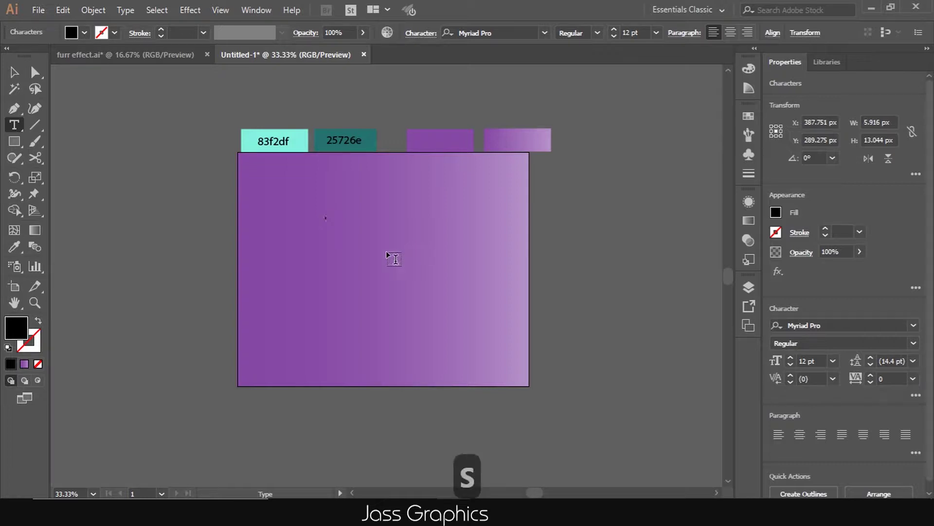
{"action": "left_click", "coordinate": [14, 72]}
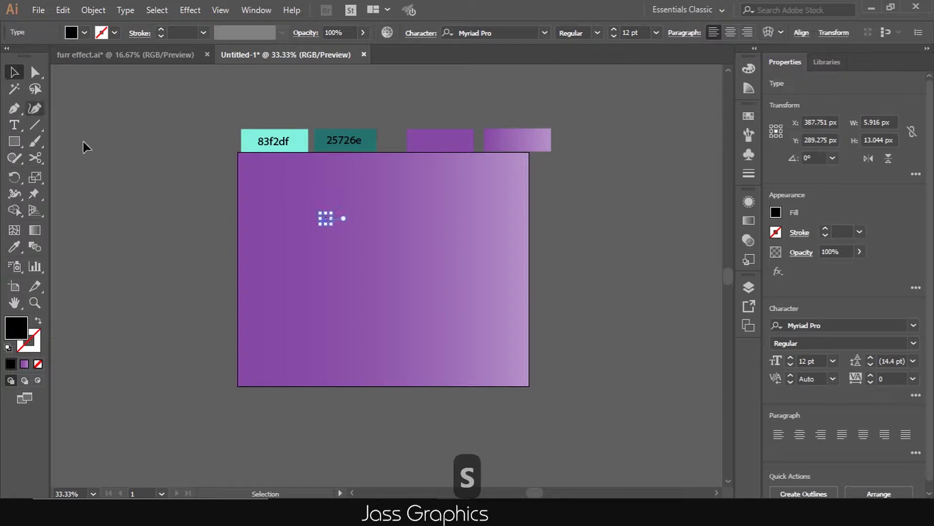
Set the letter S to a font size of 580 pt and move it to the middle of the artboard
{"action": "left_click", "coordinate": [798, 361]}
{"action": "type", "text": "580"}
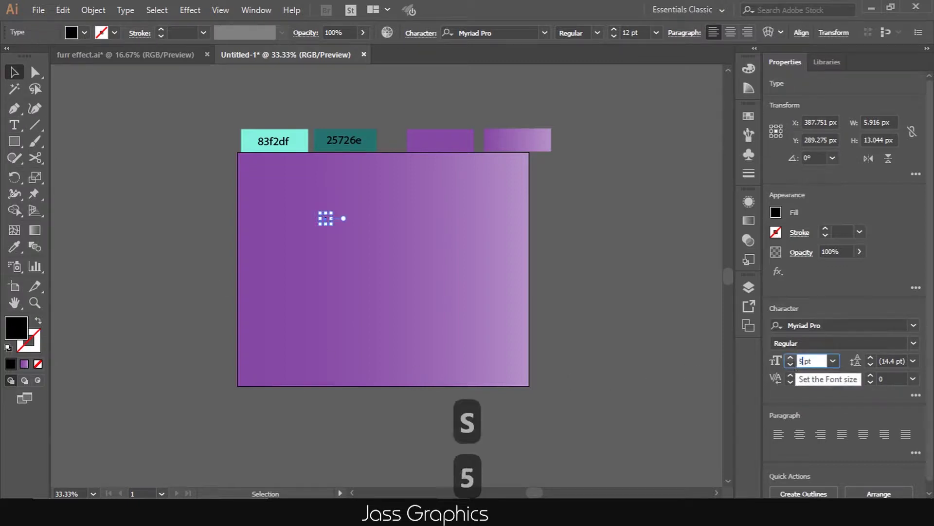
{"action": "key", "text": "Return"}
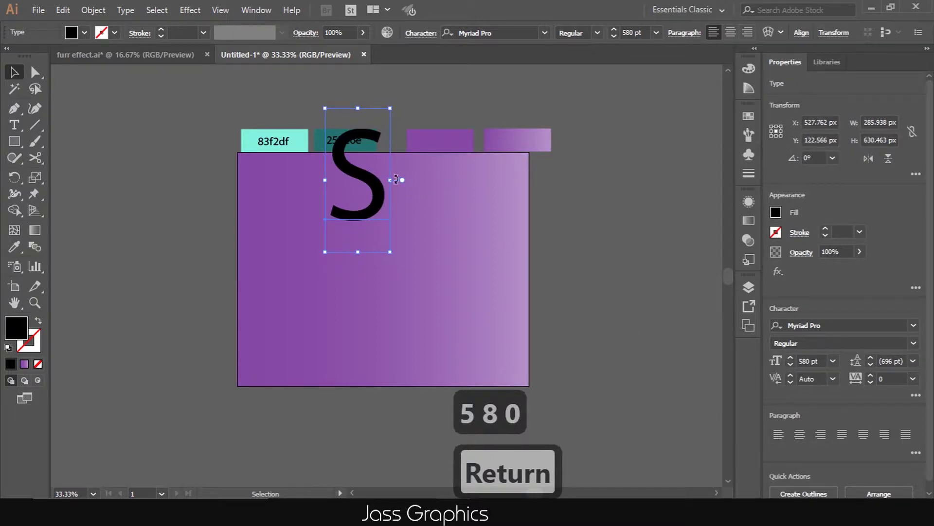
{"action": "left_click_drag", "start_coordinate": [381, 185], "coordinate": [407, 269]}
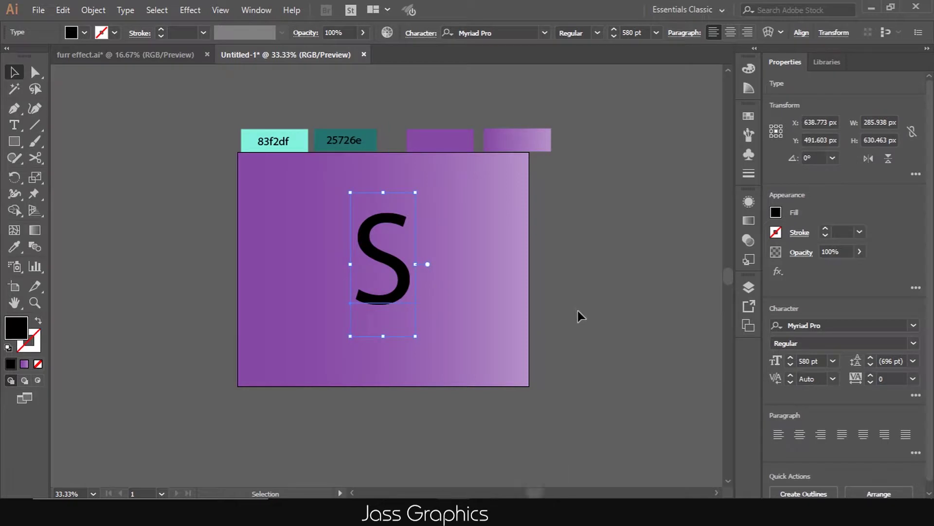
Convert the S to outlines and swap its fill and stroke, giving it a black stroke without fill
{"action": "right_click", "coordinate": [399, 297]}
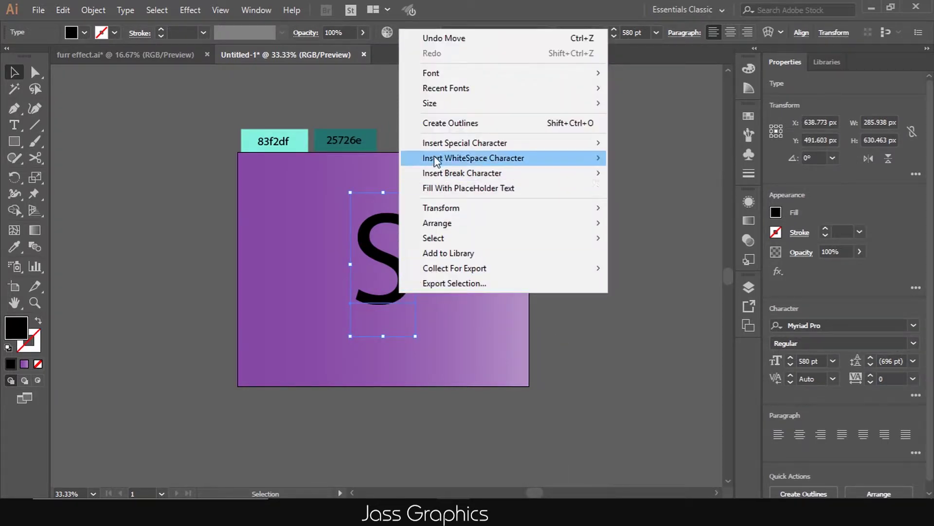
{"action": "left_click", "coordinate": [443, 127]}
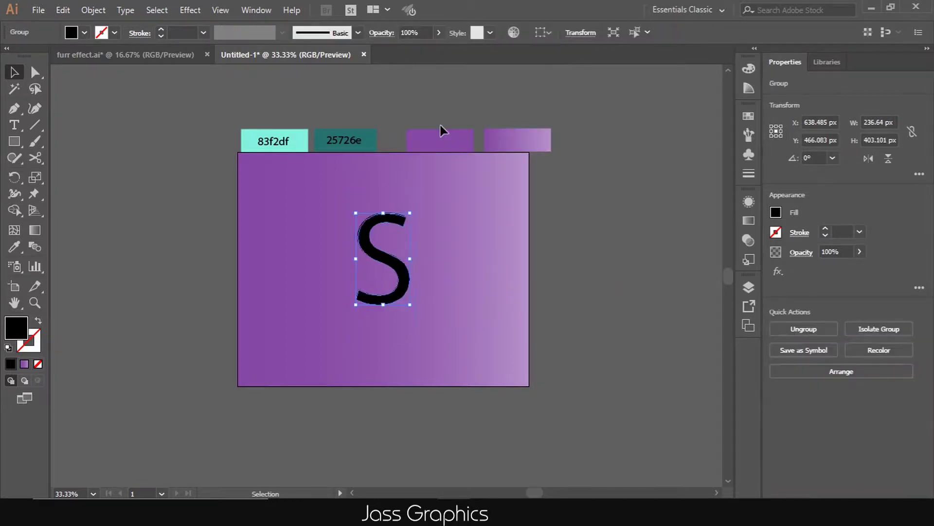
{"action": "left_click", "coordinate": [39, 322]}
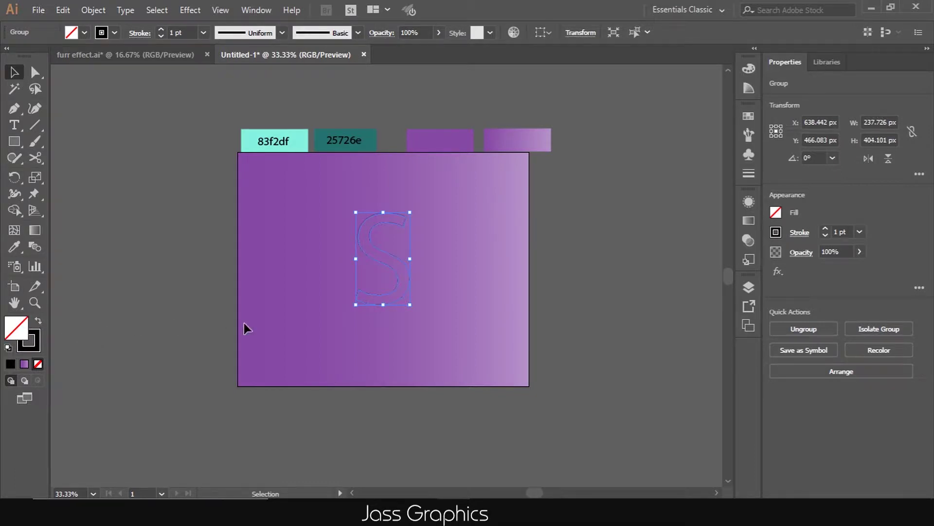
{"action": "left_click", "coordinate": [183, 317]}
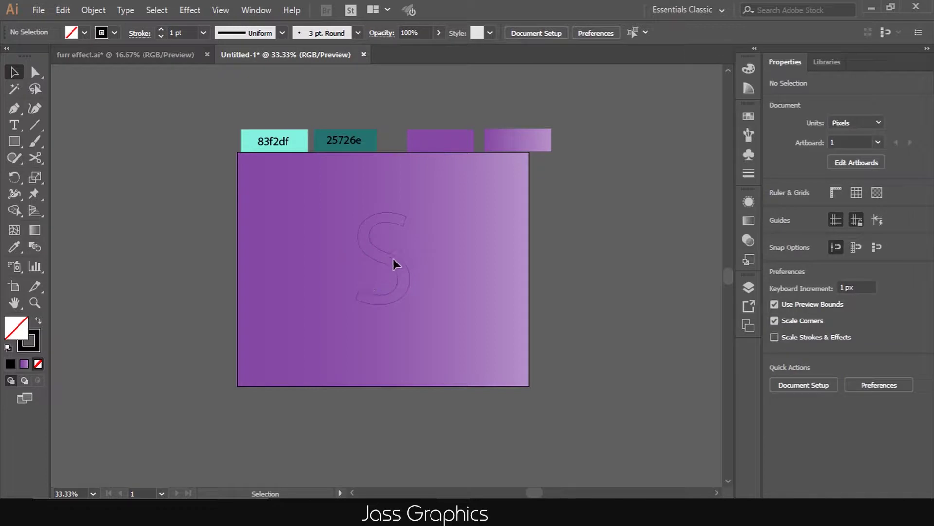
Ungroup the outlined S and release its compound path
{"action": "left_click", "coordinate": [366, 308]}
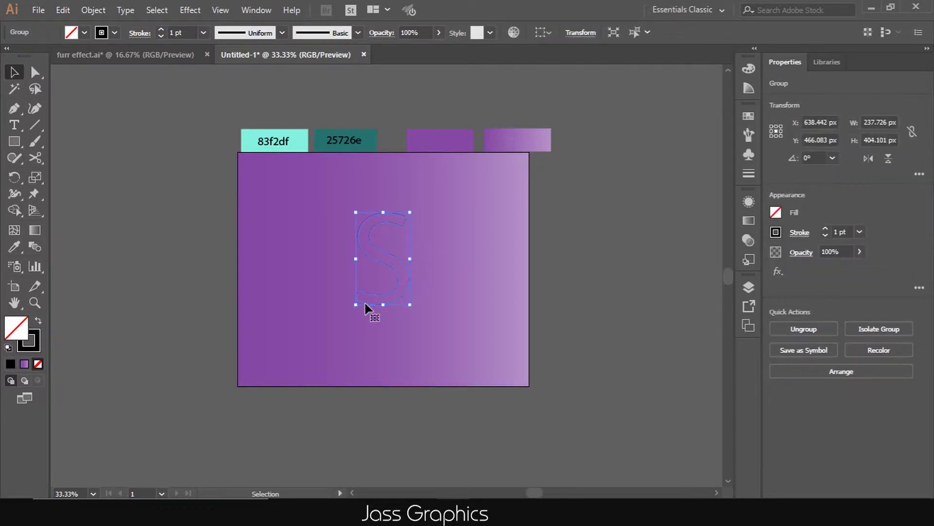
{"action": "right_click", "coordinate": [402, 258]}
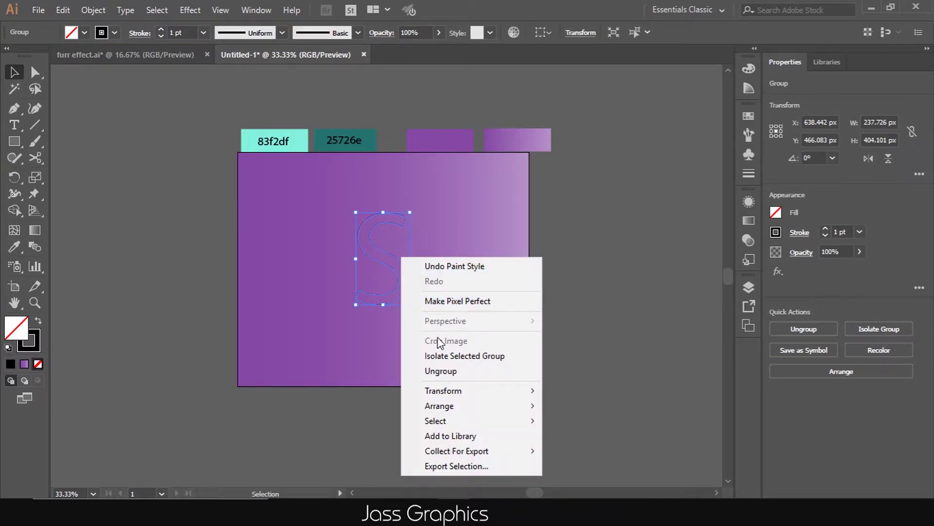
{"action": "left_click", "coordinate": [439, 371]}
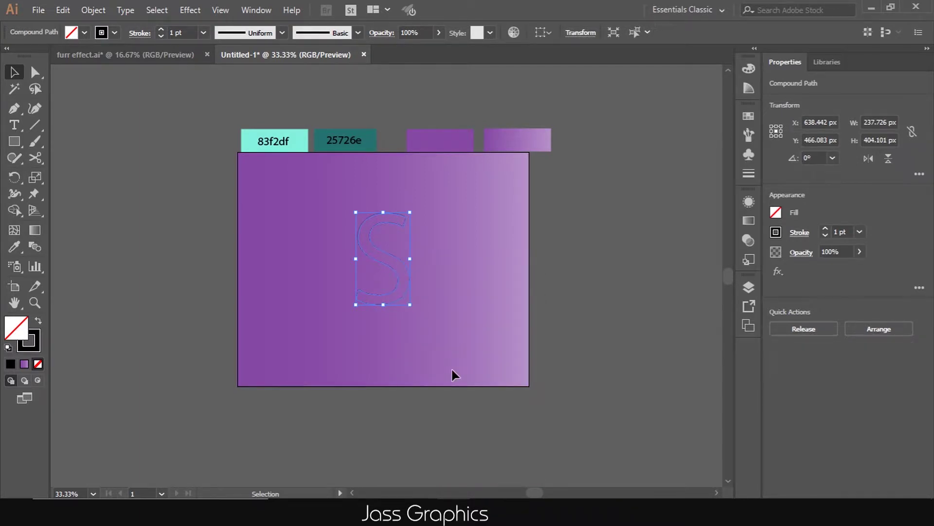
{"action": "left_click", "coordinate": [799, 332]}
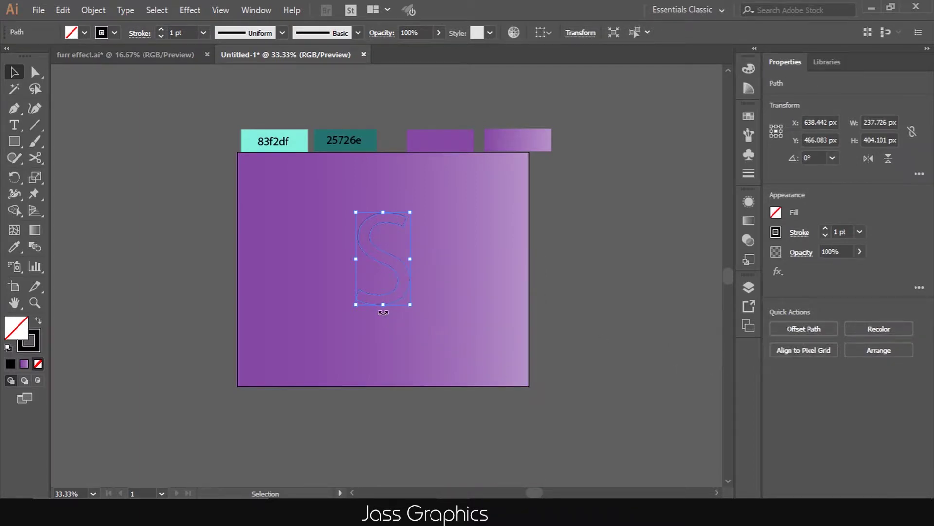
Cut the S path with the Scissors tool at the four corner points of its upper and lower ends
{"action": "scroll", "coordinate": [383, 306], "scroll_direction": "up", "scroll_amount": 2}
{"action": "scroll", "coordinate": [414, 184], "scroll_direction": "up", "scroll_amount": 1}
{"action": "scroll", "coordinate": [417, 228], "scroll_direction": "up", "scroll_amount": 1}
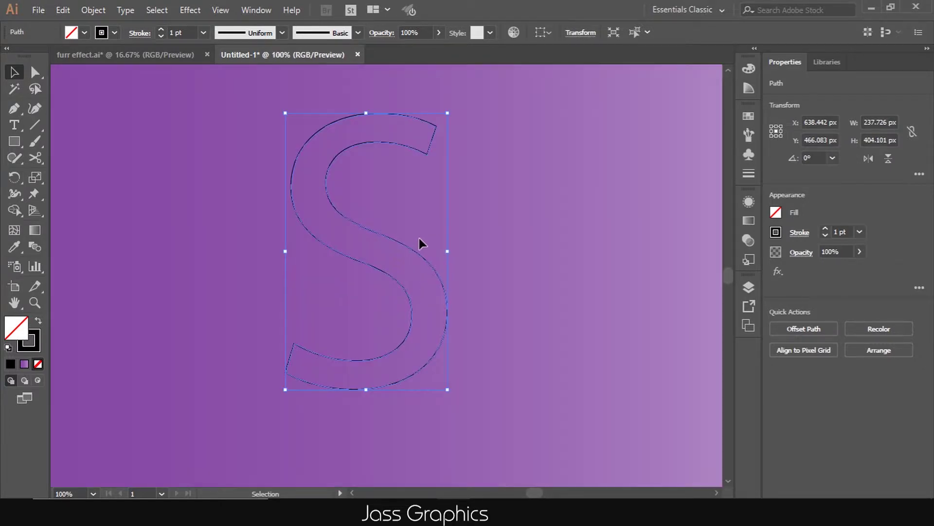
{"action": "key", "text": "c"}
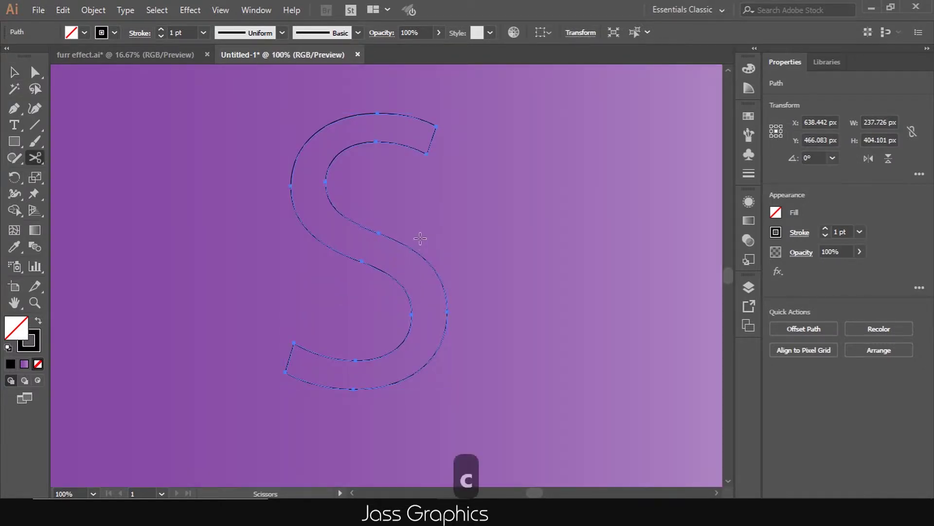
{"action": "left_click", "coordinate": [436, 127]}
{"action": "left_click", "coordinate": [427, 154]}
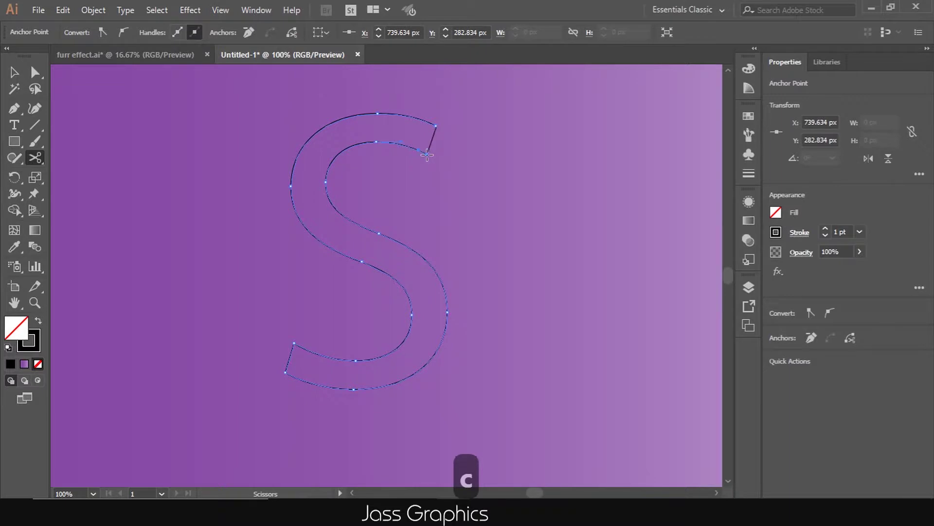
{"action": "left_click", "coordinate": [294, 343]}
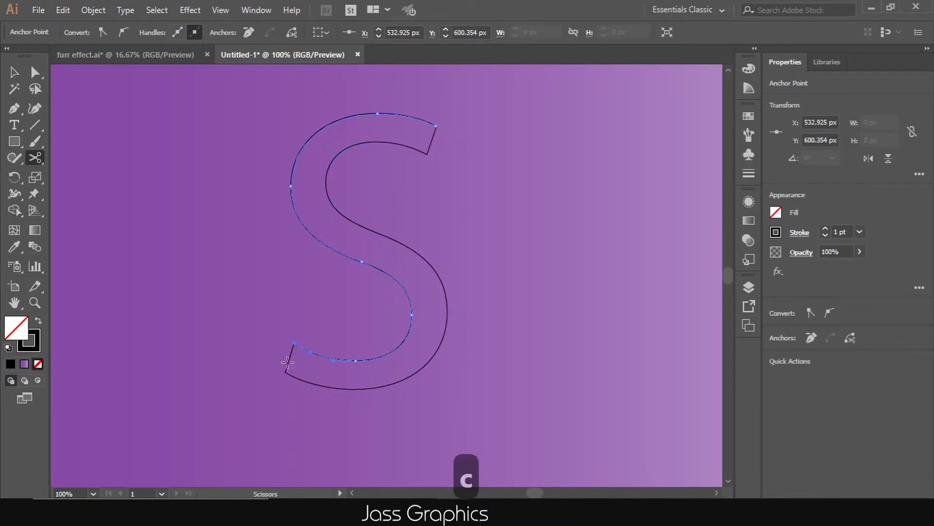
{"action": "left_click", "coordinate": [286, 373]}
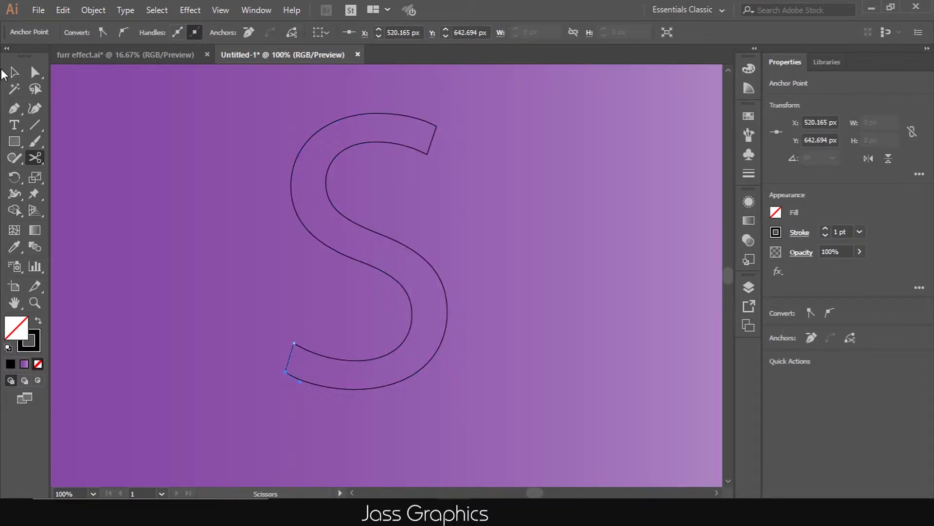
Delete the two short segments closing the ends of the S, leaving two open curves
{"action": "left_click", "coordinate": [19, 77]}
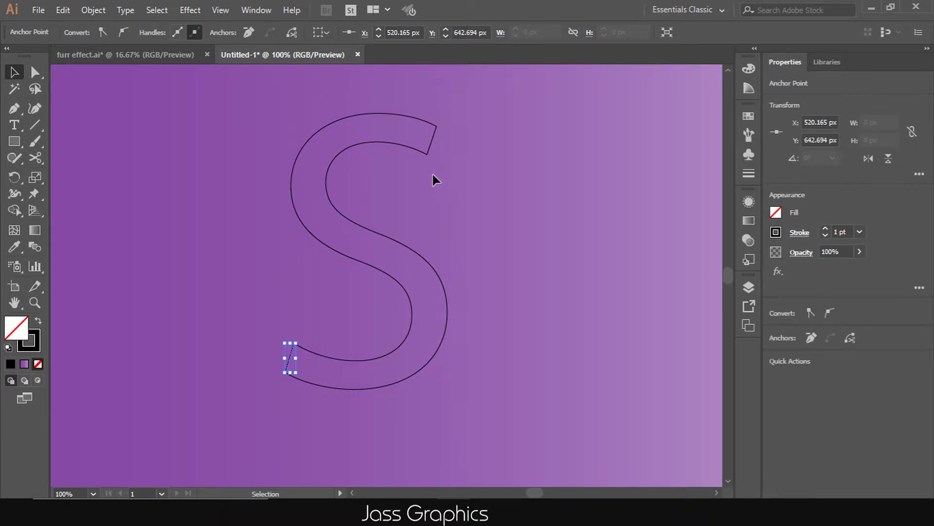
{"action": "key", "text": "Delete"}
{"action": "left_click", "coordinate": [429, 142]}
{"action": "key", "text": "Delete"}
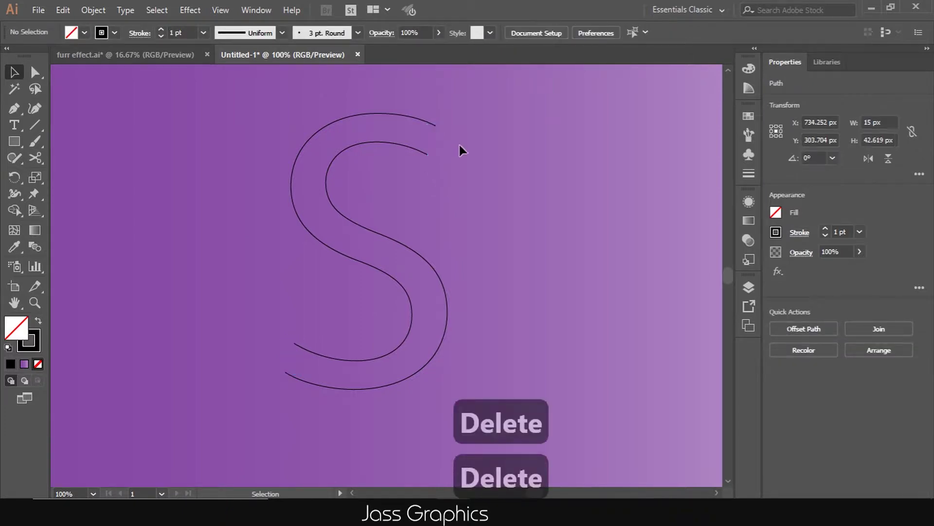
Blend the two open S curves into each other with the Blend tool
{"action": "scroll", "coordinate": [453, 128], "scroll_direction": "down", "scroll_amount": 2}
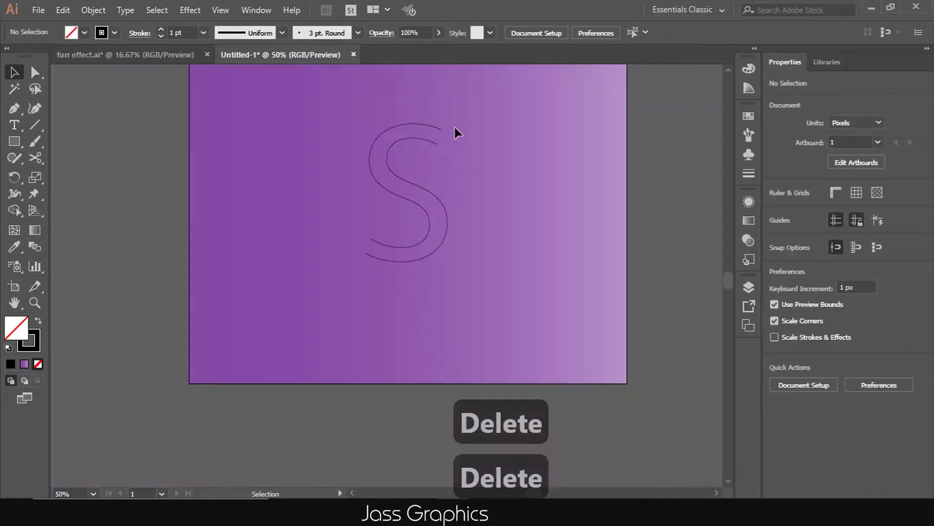
{"action": "left_click", "coordinate": [426, 183]}
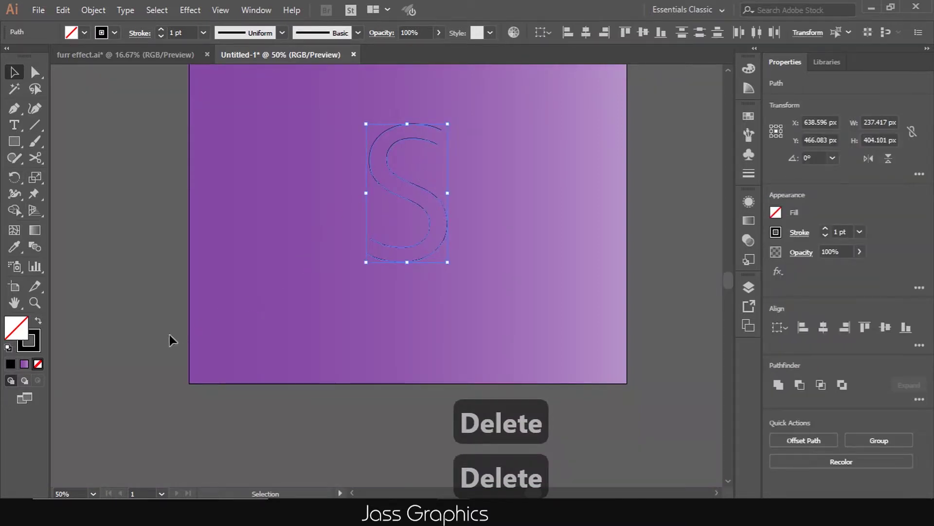
{"action": "left_click", "coordinate": [40, 246]}
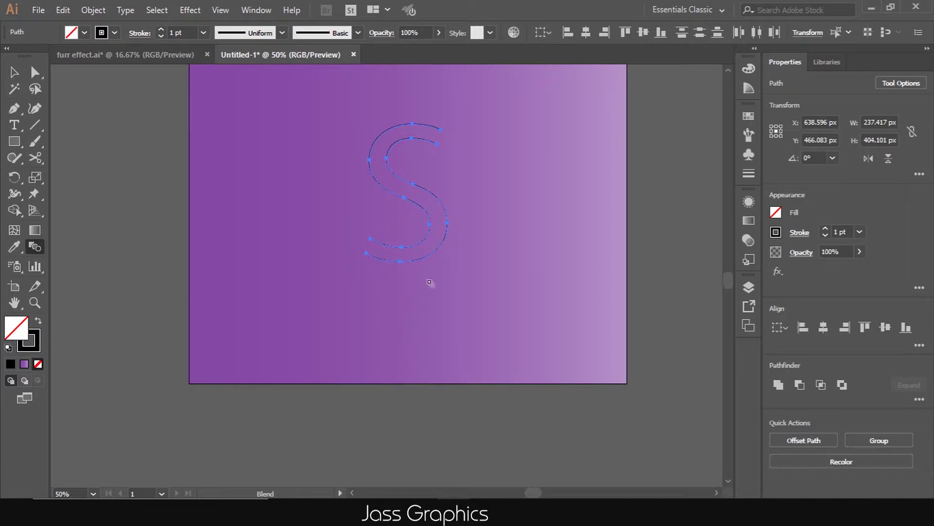
{"action": "scroll", "coordinate": [428, 137], "scroll_direction": "up", "scroll_amount": 5}
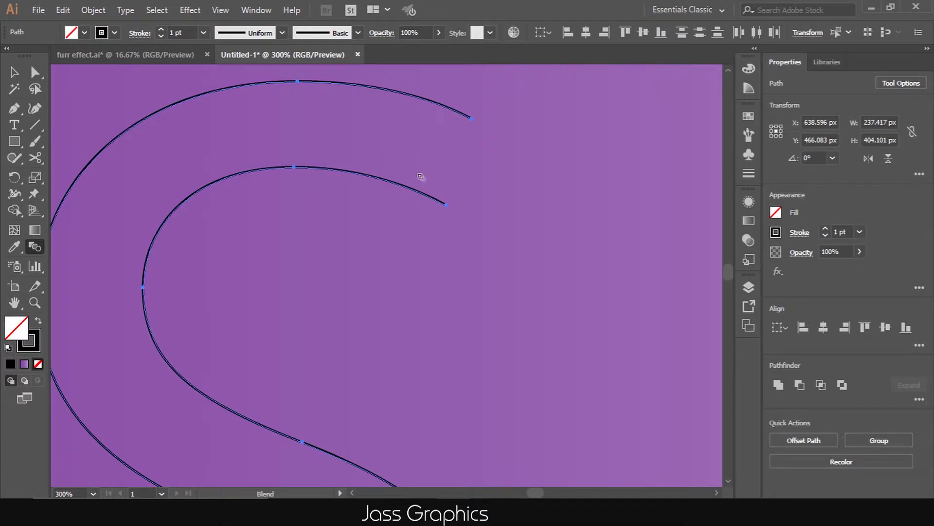
{"action": "left_click", "coordinate": [419, 193]}
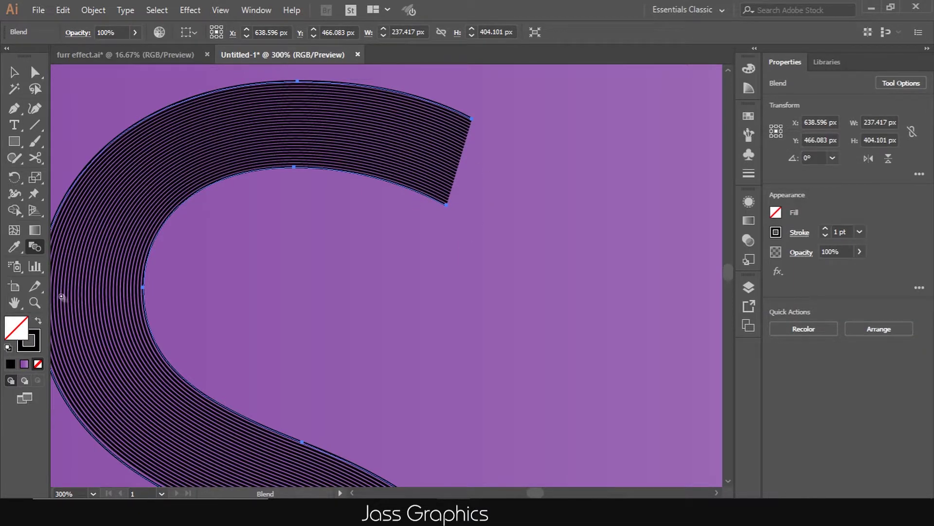
Set the S blend's spacing to Specified Steps with 1 step and turn on the preview before applying it
{"action": "double_click", "coordinate": [33, 247]}
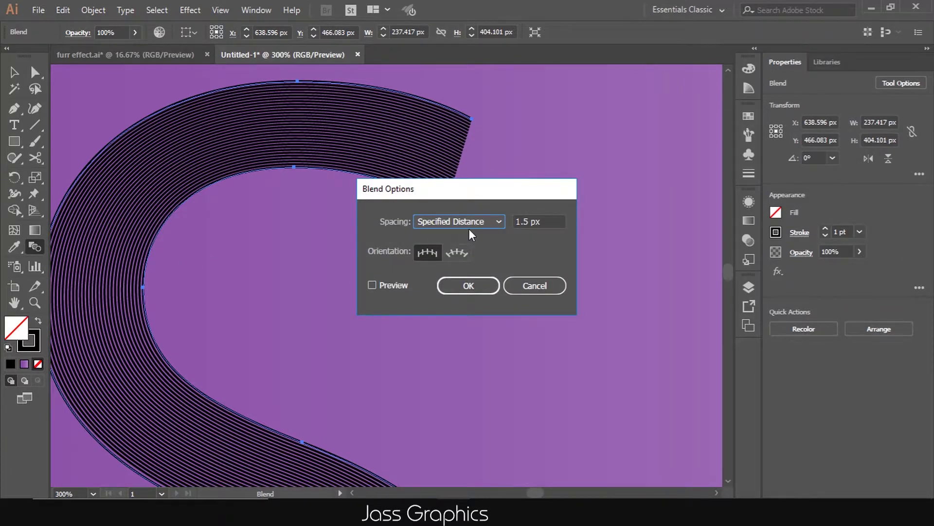
{"action": "left_click", "coordinate": [500, 223]}
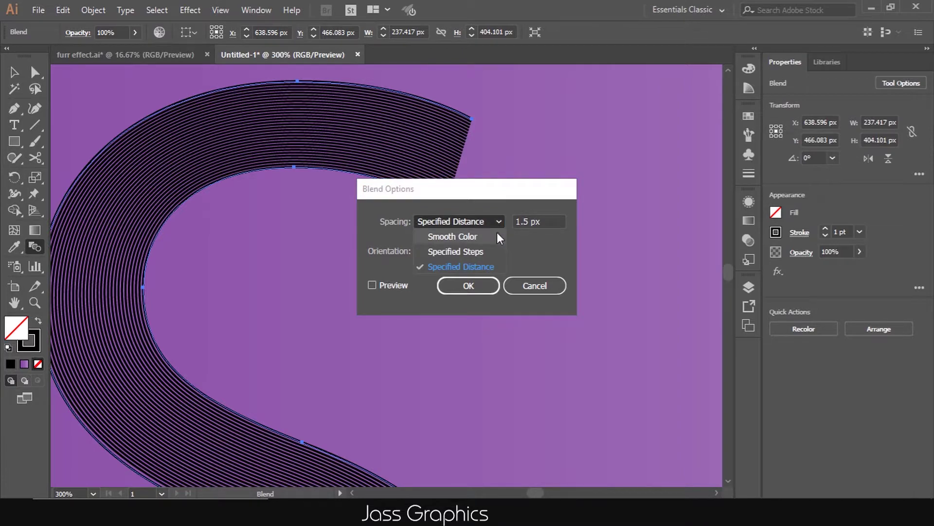
{"action": "left_click", "coordinate": [497, 235]}
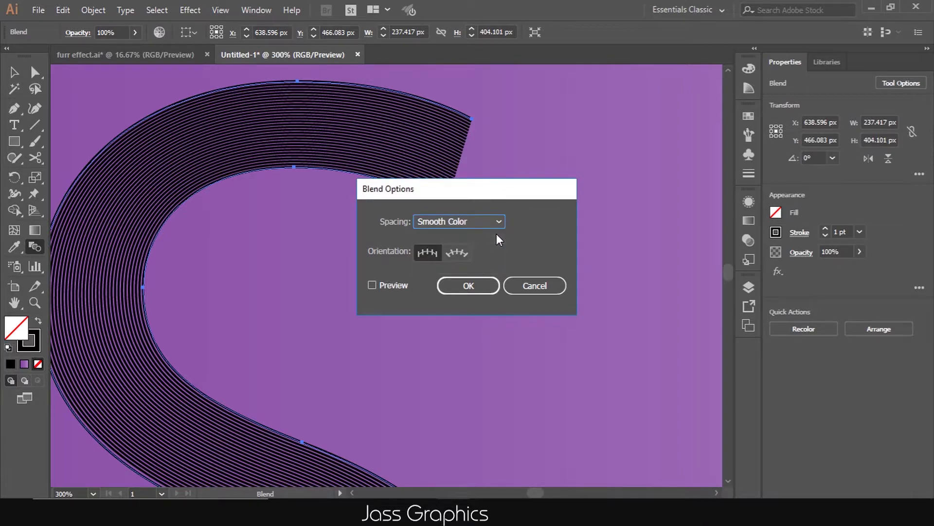
{"action": "left_click", "coordinate": [490, 225]}
{"action": "left_click", "coordinate": [482, 248]}
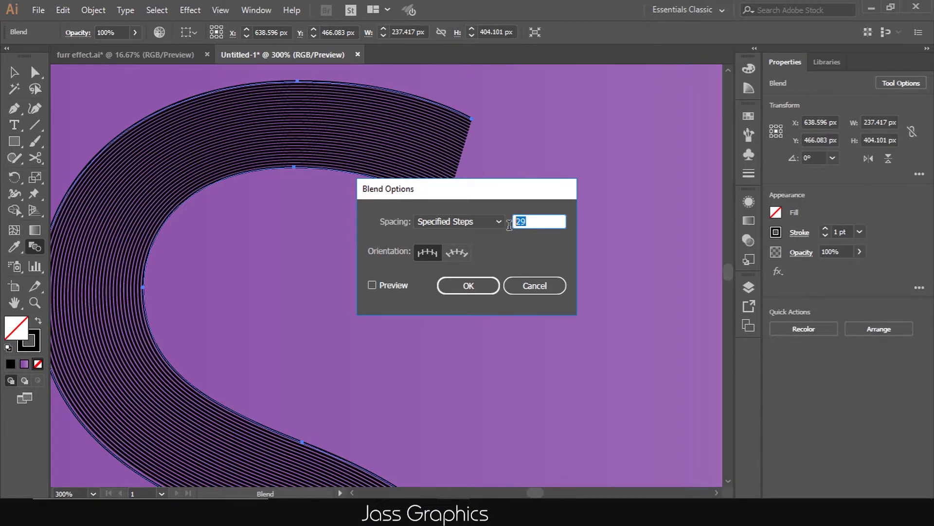
{"action": "type", "text": "1"}
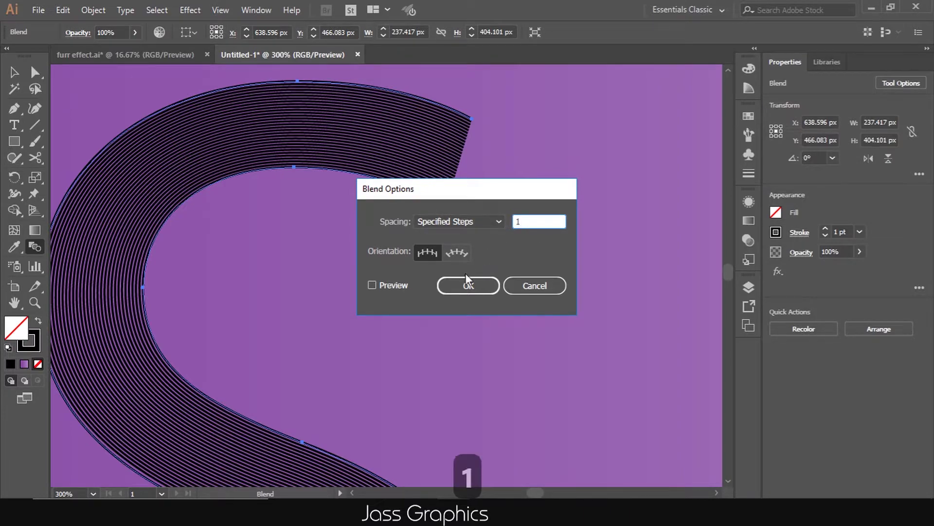
{"action": "left_click", "coordinate": [396, 286]}
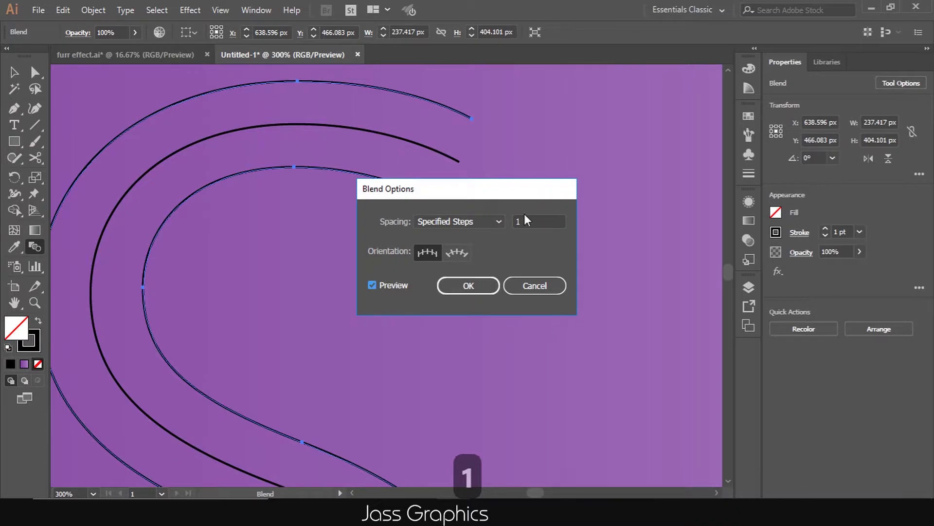
{"action": "left_click", "coordinate": [462, 288]}
{"action": "left_click", "coordinate": [14, 72]}
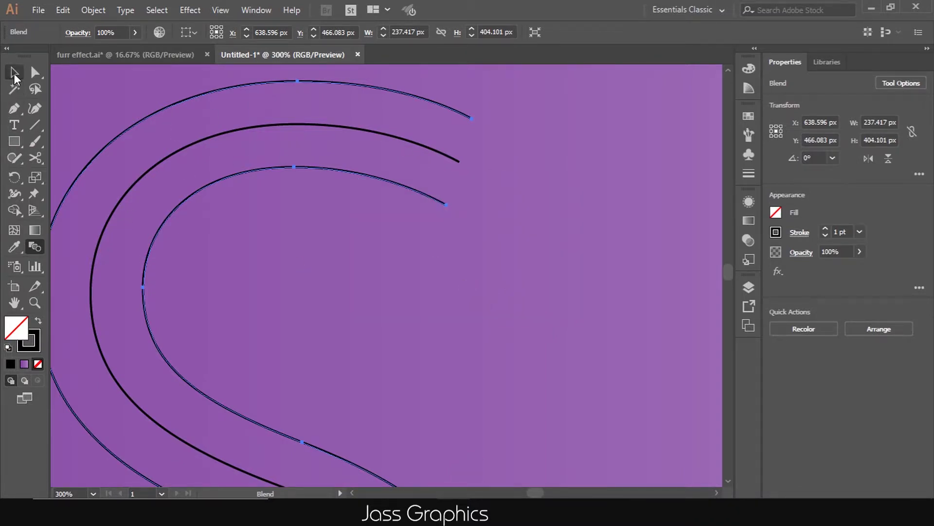
Expand the S blend into editable paths and deselect it
{"action": "left_click", "coordinate": [502, 341]}
{"action": "scroll", "coordinate": [655, 279], "scroll_direction": "down", "scroll_amount": 3}
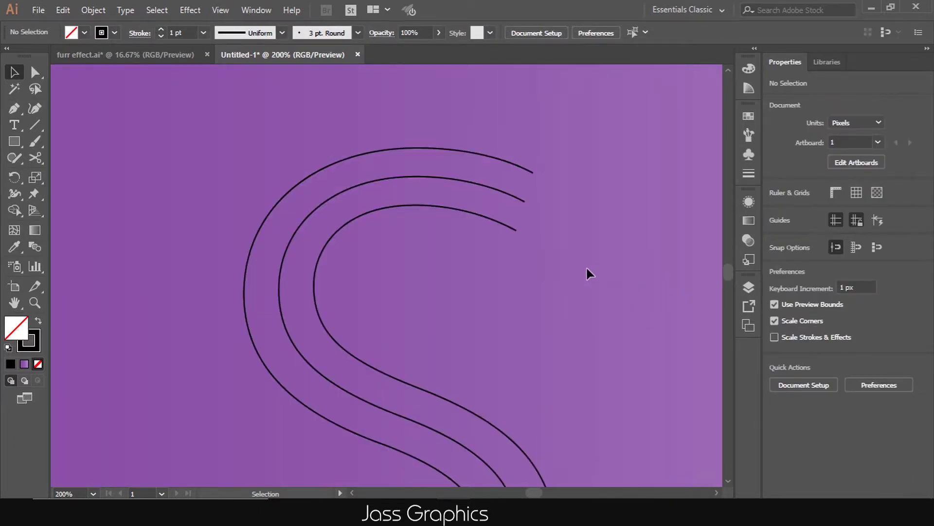
{"action": "key", "text": "ctrl+a"}
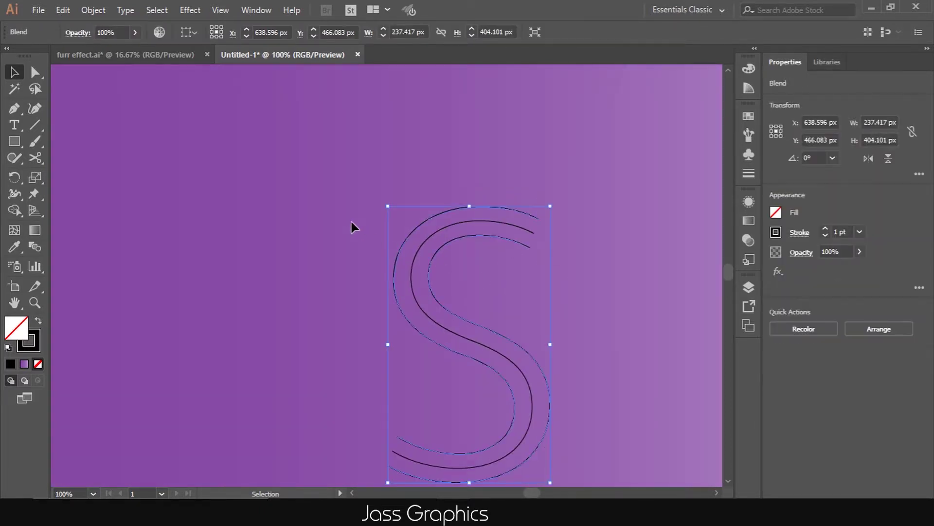
{"action": "scroll", "coordinate": [360, 227], "scroll_direction": "down", "scroll_amount": 2}
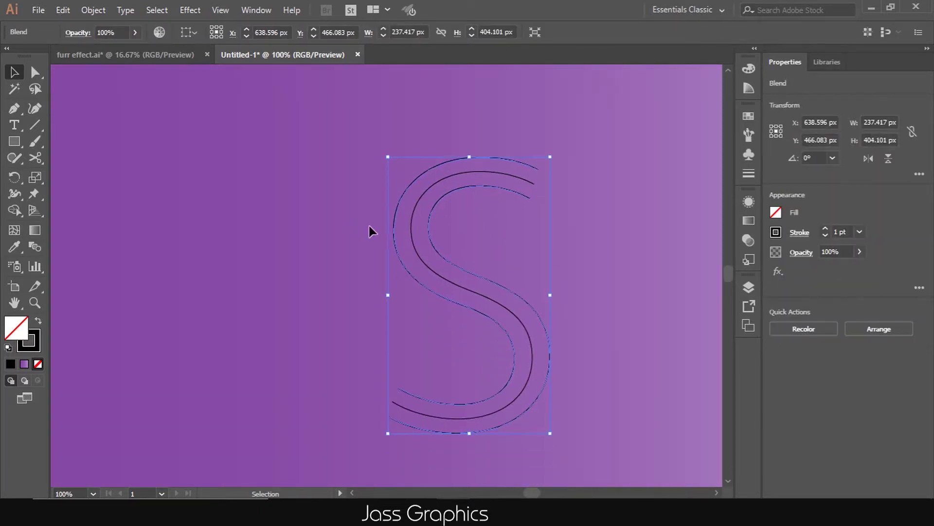
{"action": "left_click", "coordinate": [95, 14]}
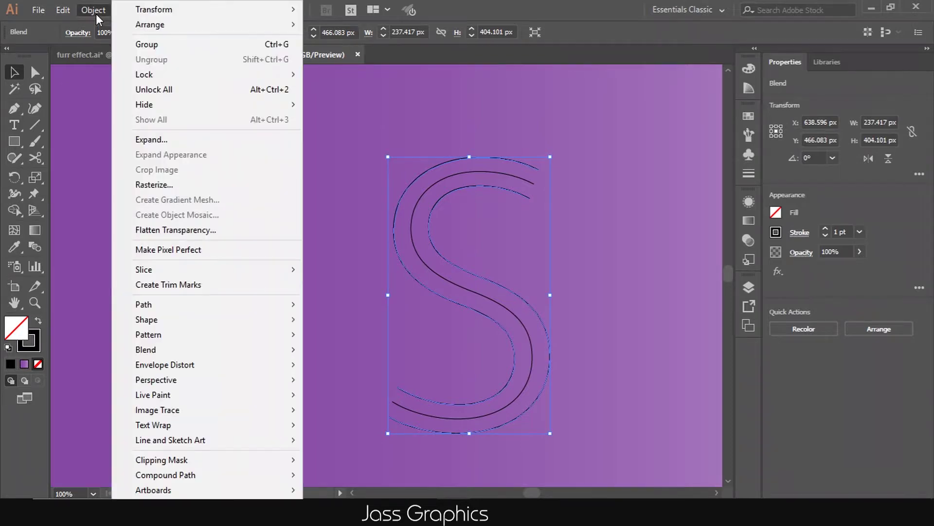
{"action": "mouse_move", "coordinate": [273, 355]}
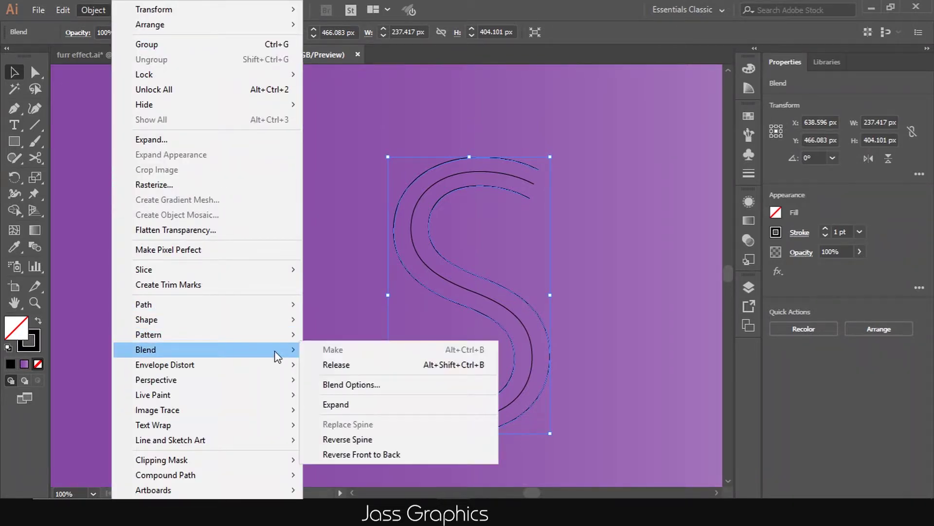
{"action": "left_click", "coordinate": [390, 406]}
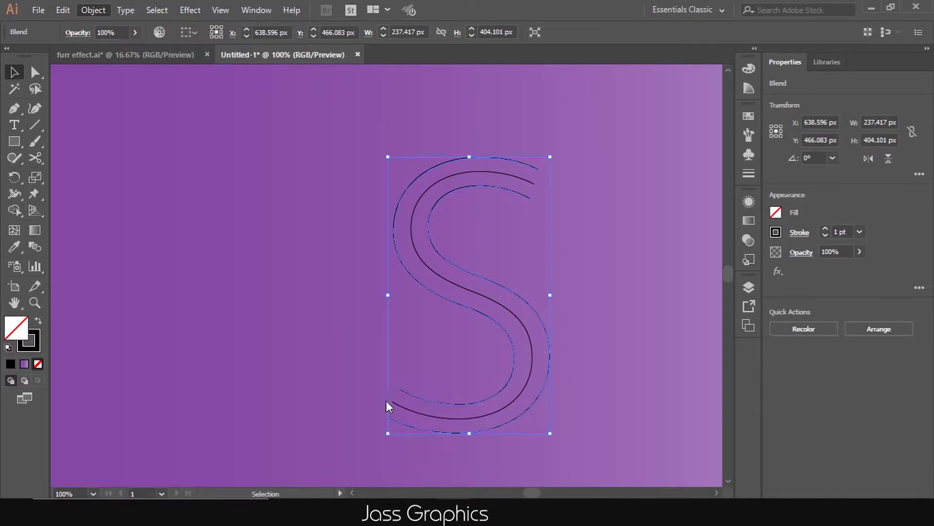
{"action": "left_click", "coordinate": [386, 400]}
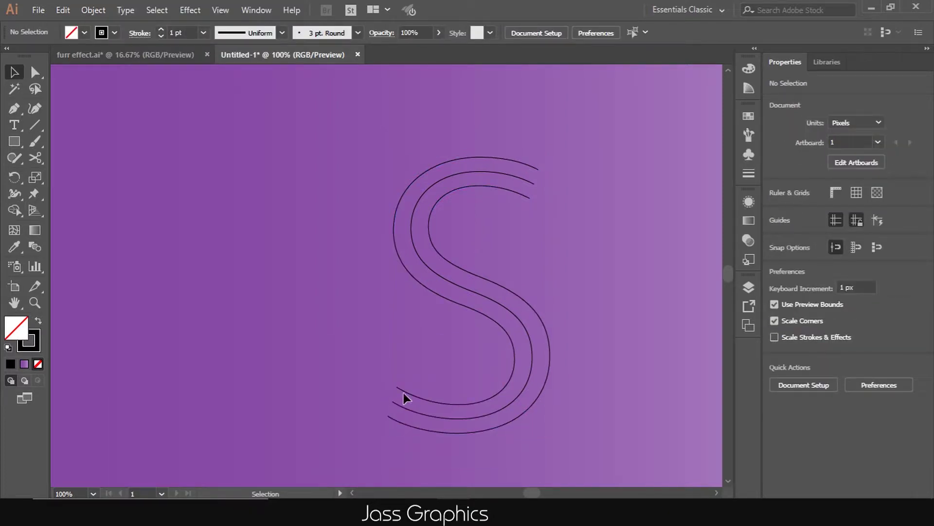
Ungroup the expanded S curves and clear the selection
{"action": "left_click", "coordinate": [456, 265]}
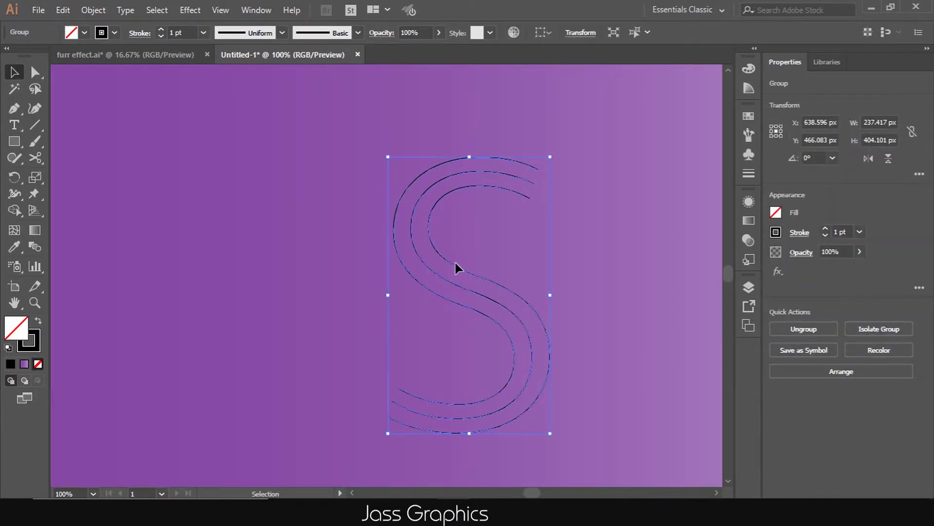
{"action": "right_click", "coordinate": [456, 267]}
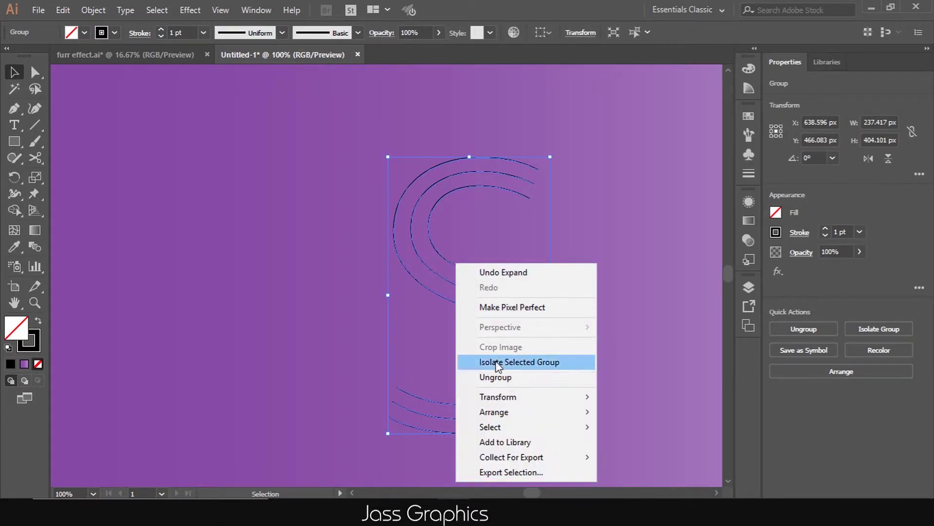
{"action": "left_click", "coordinate": [501, 377]}
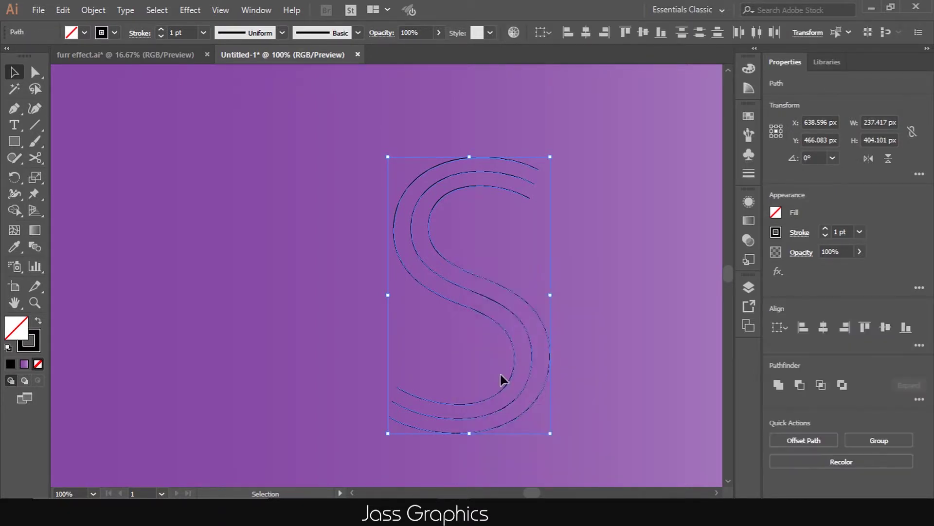
{"action": "left_click", "coordinate": [649, 368]}
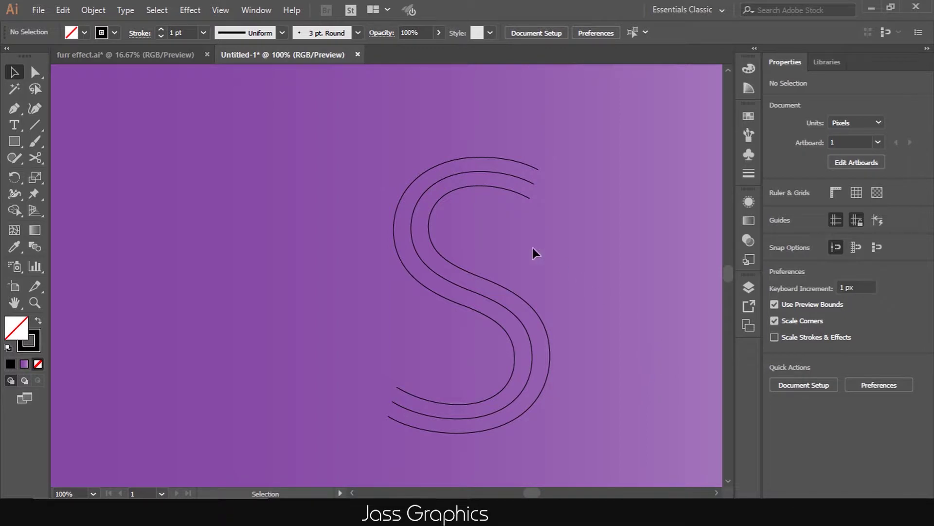
Delete the two original S curves on either side, keeping only the centre path
{"action": "left_click", "coordinate": [468, 187]}
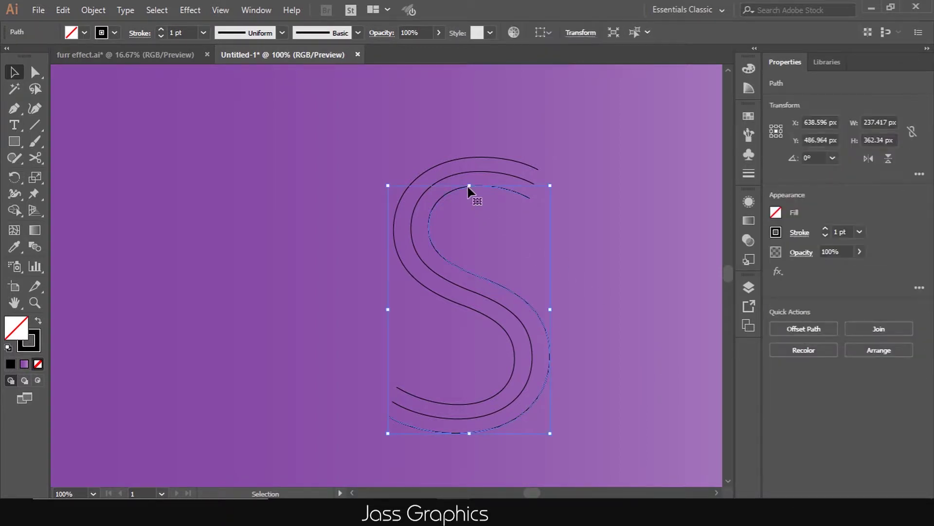
{"action": "key", "text": "Delete"}
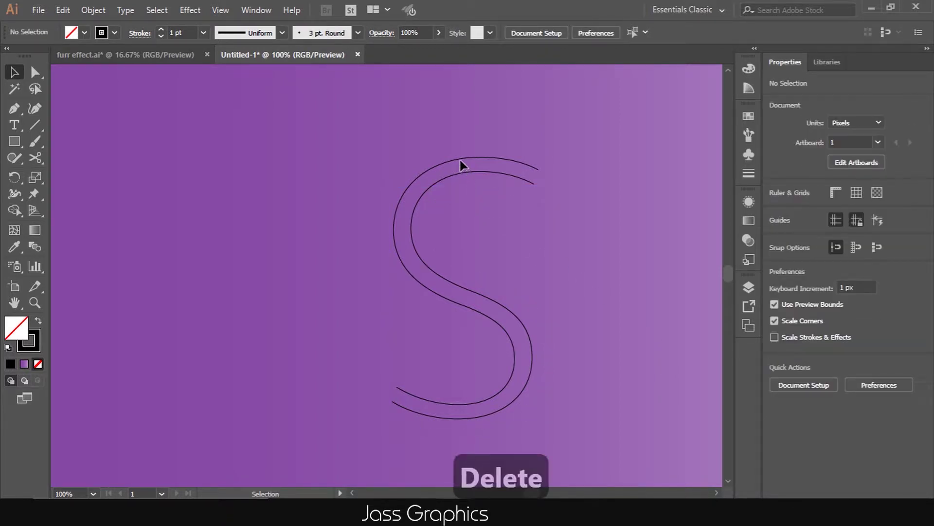
{"action": "left_click", "coordinate": [461, 162]}
{"action": "key", "text": "Delete"}
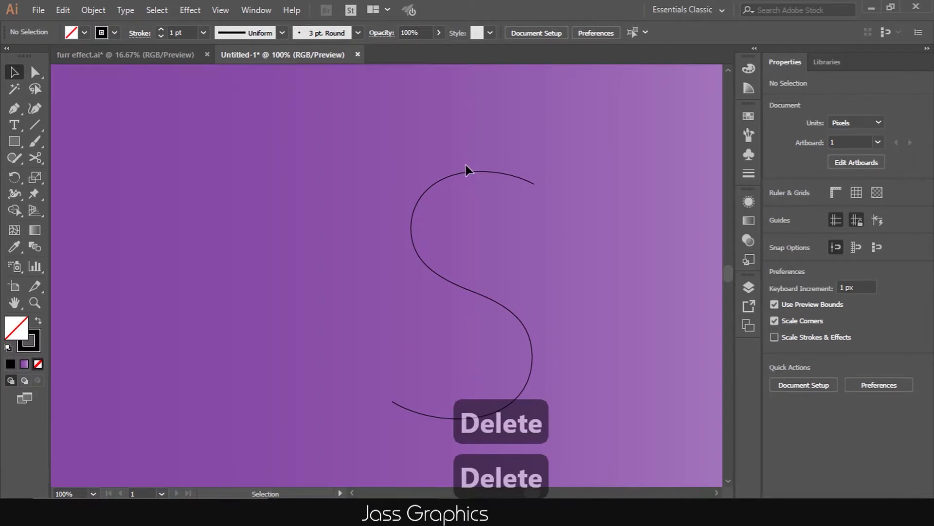
{"action": "key", "text": "ctrl+minus"}
{"action": "key", "text": "ctrl+minus"}
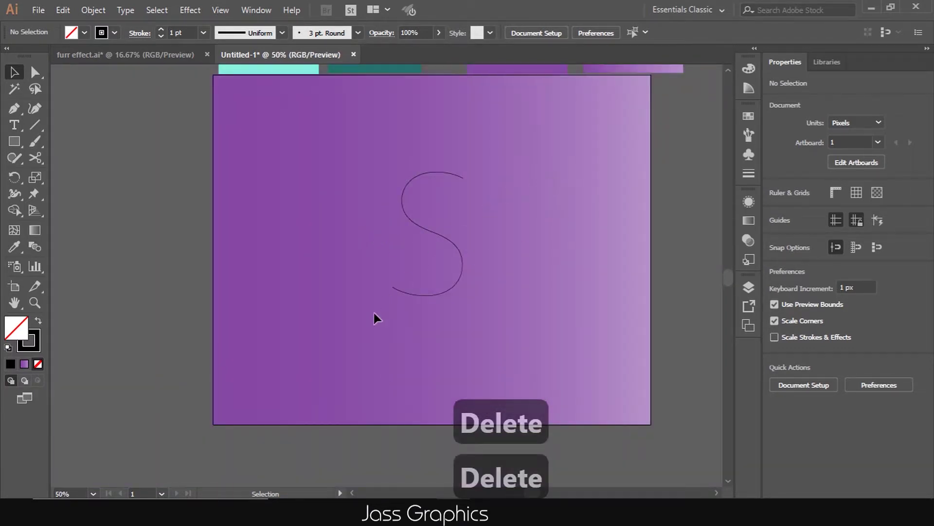
{"action": "key", "text": "ctrl+a"}
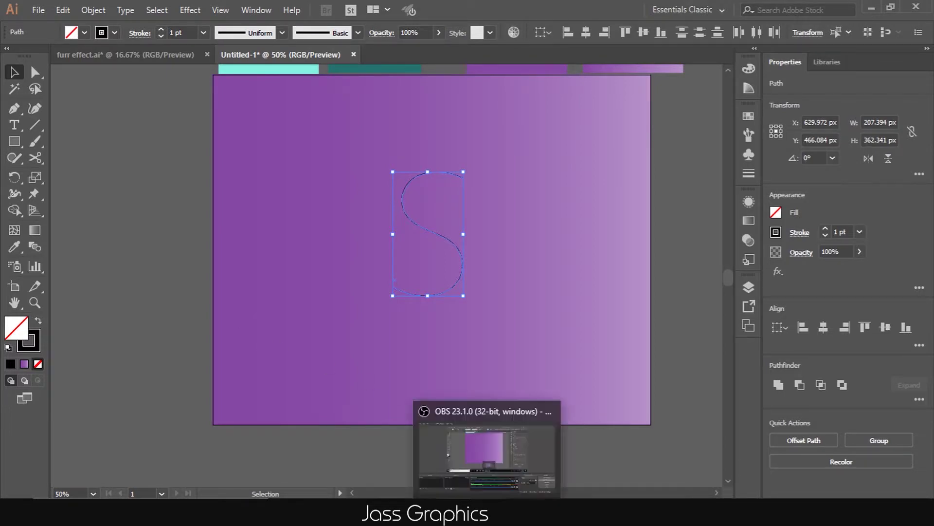
{"action": "left_click", "coordinate": [499, 424]}
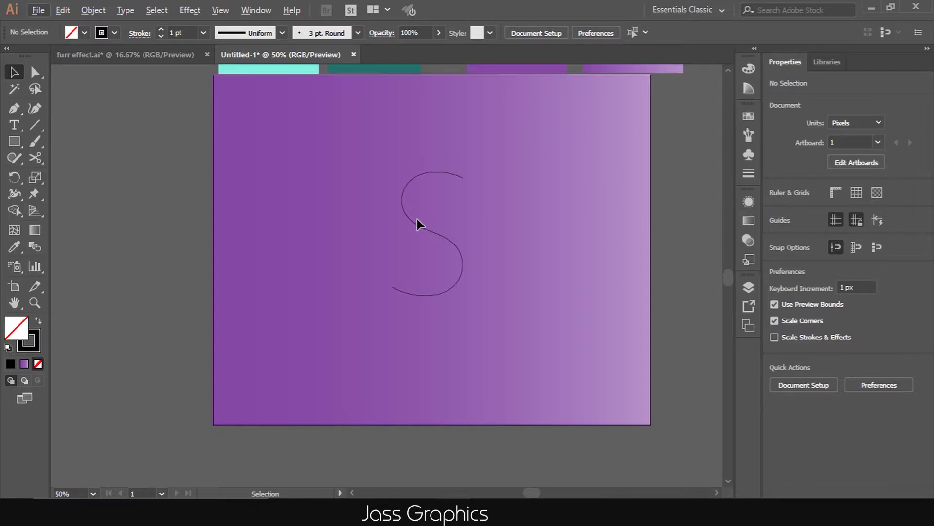
{"action": "key", "text": "ctrl+1"}
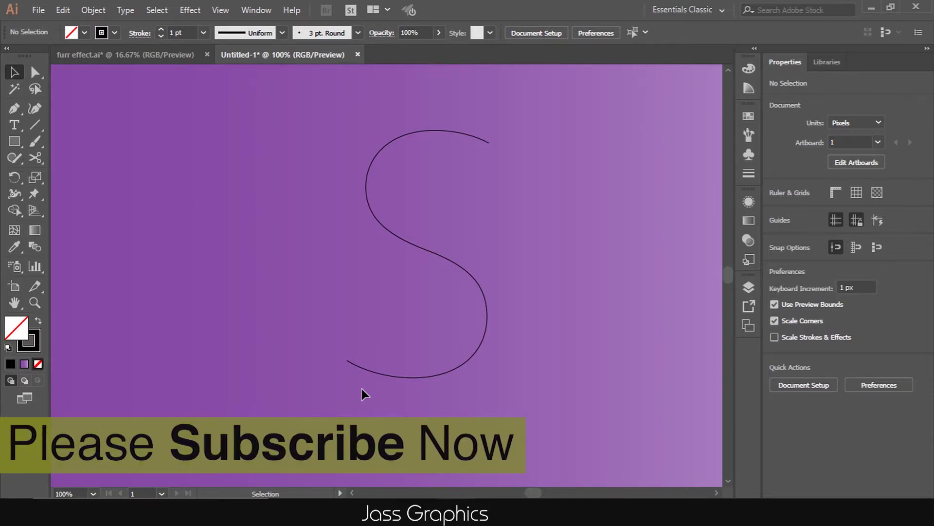
{"action": "scroll", "coordinate": [355, 346], "scroll_direction": "down", "scroll_amount": 2}
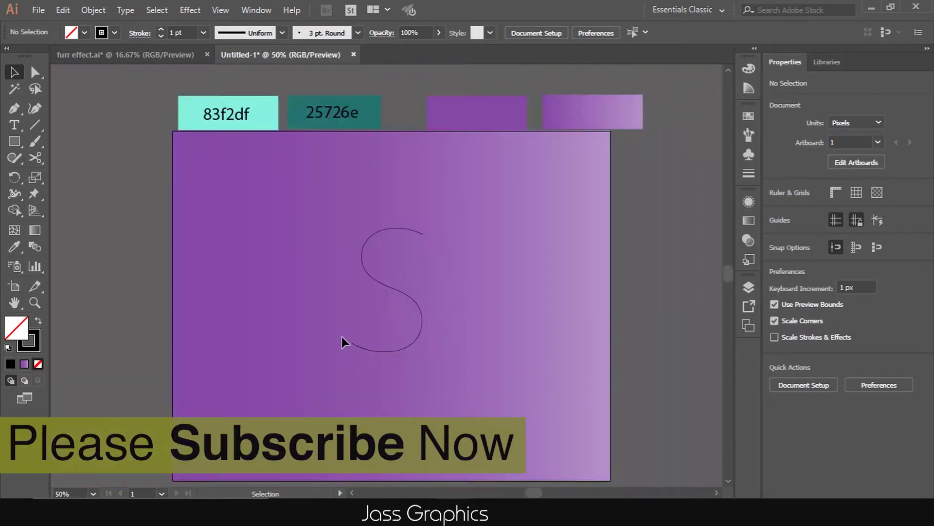
{"action": "scroll", "coordinate": [170, 213], "scroll_direction": "down", "scroll_amount": 1}
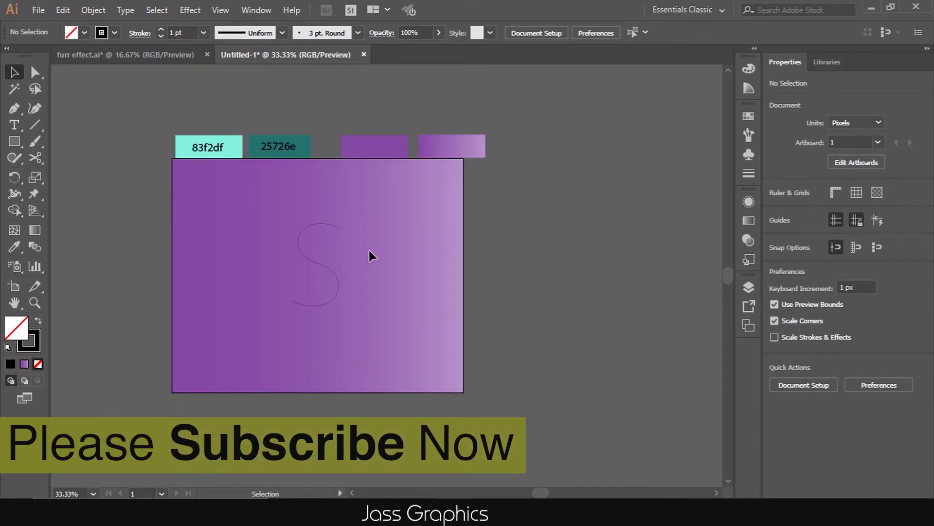
Create an 80 × 80 px circle with the Ellipse tool on the background beside the upper part of the S
{"action": "scroll", "coordinate": [369, 249], "scroll_direction": "up", "scroll_amount": 1}
{"action": "key", "text": "l"}
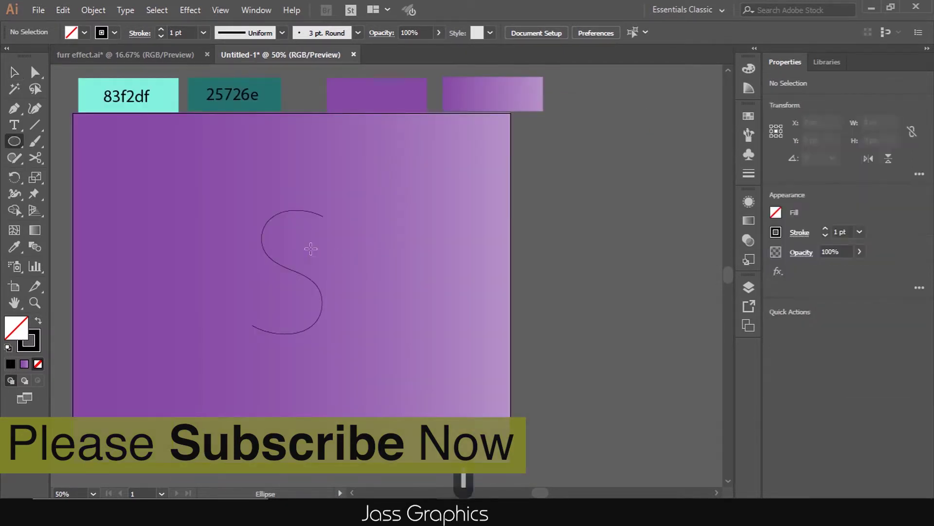
{"action": "left_click", "coordinate": [397, 200]}
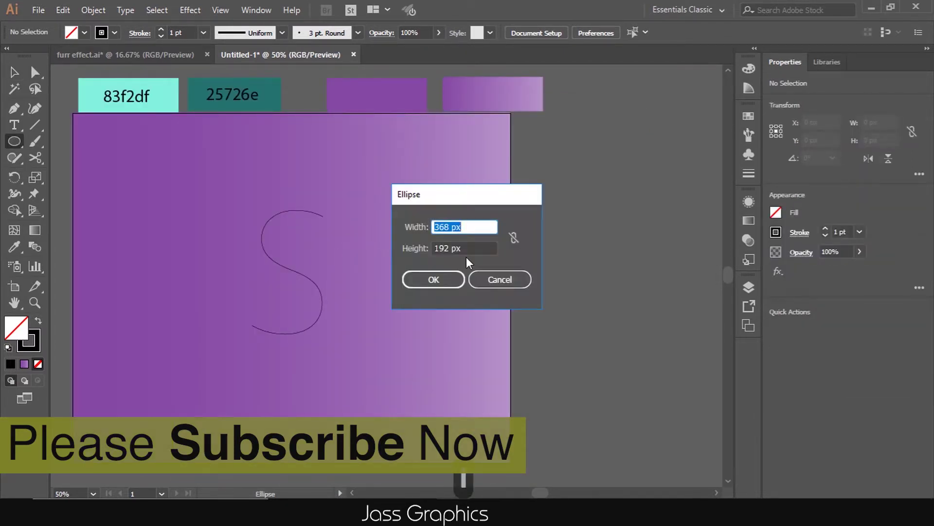
{"action": "type", "text": "80"}
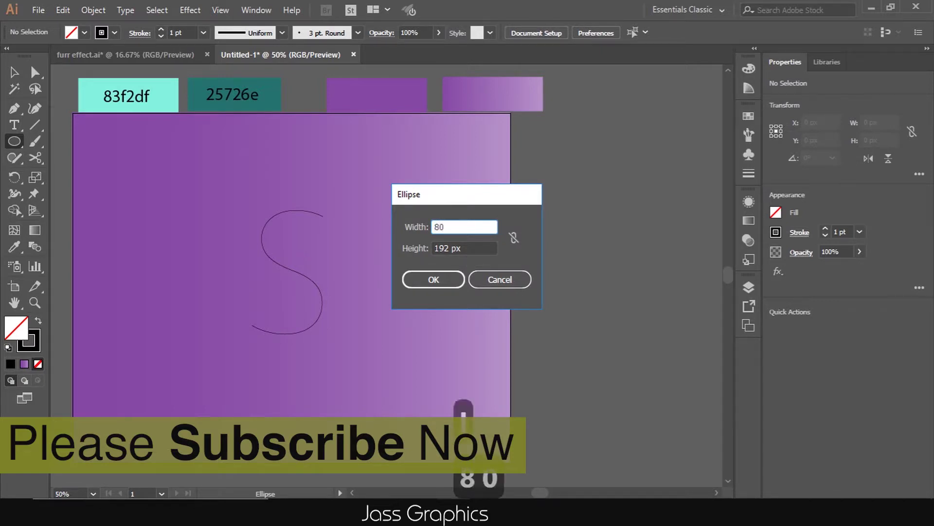
{"action": "key", "text": "Tab"}
{"action": "type", "text": "80"}
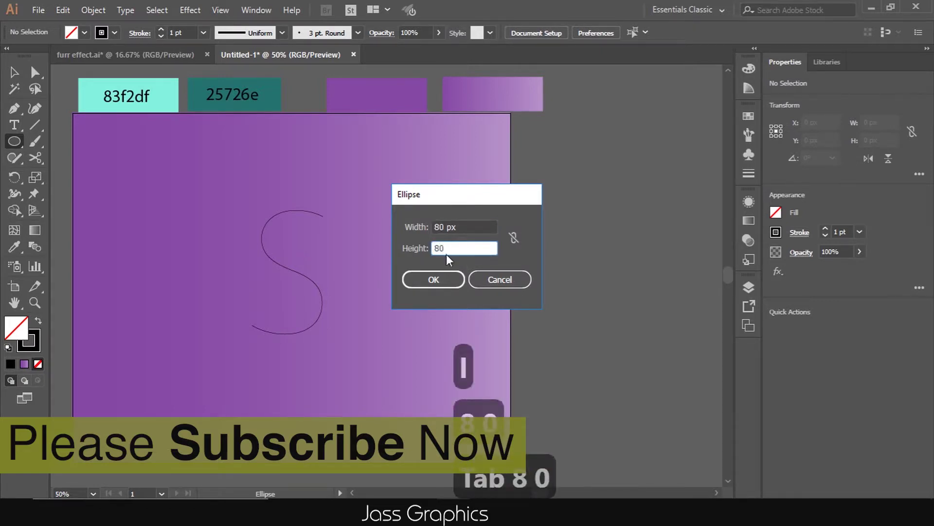
{"action": "left_click", "coordinate": [439, 283]}
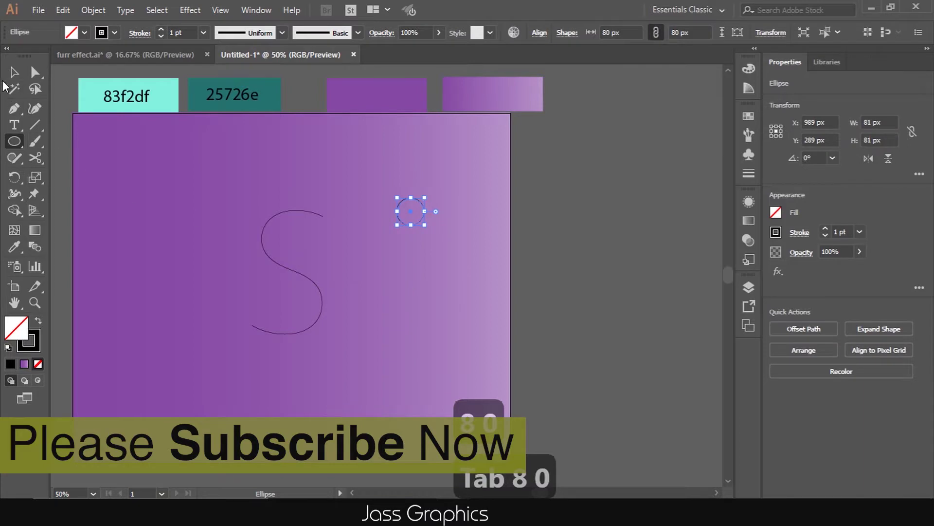
{"action": "left_click", "coordinate": [13, 72]}
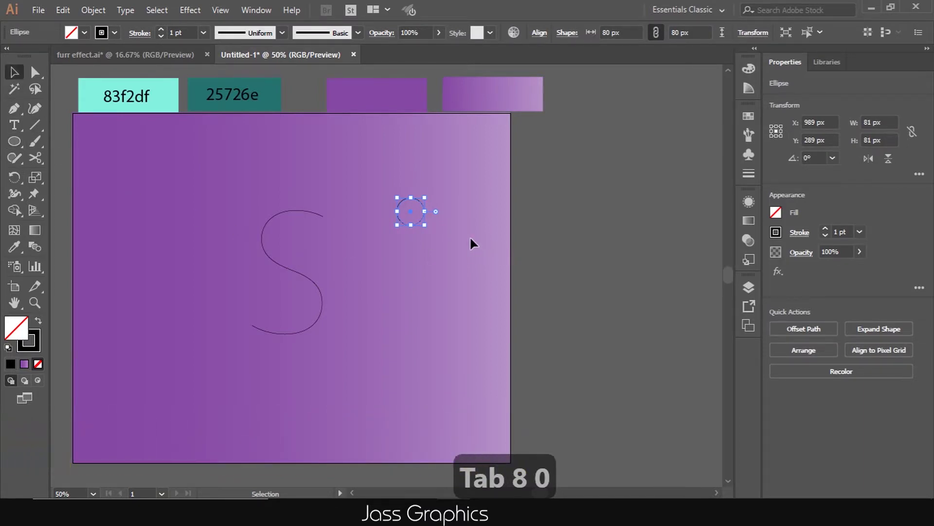
Sample the 83f2df swatch with the Eyedropper to fill the circle in light turquoise without a stroke, and deselect it
{"action": "key", "text": "i"}
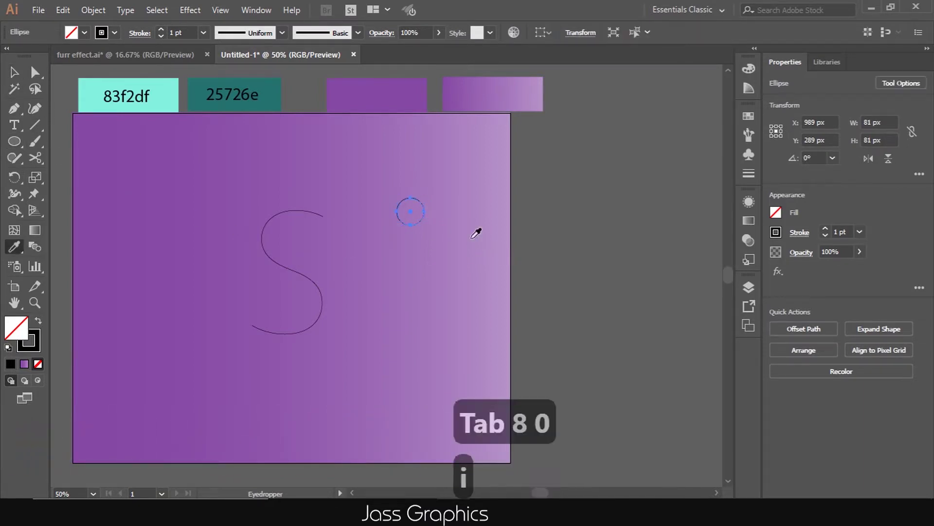
{"action": "left_click", "coordinate": [168, 91]}
{"action": "left_click", "coordinate": [13, 72]}
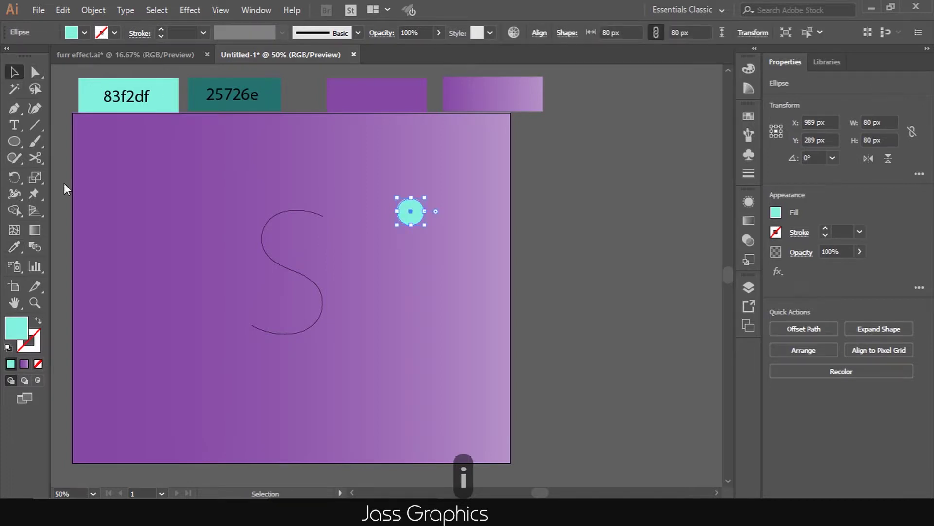
{"action": "left_click", "coordinate": [453, 338]}
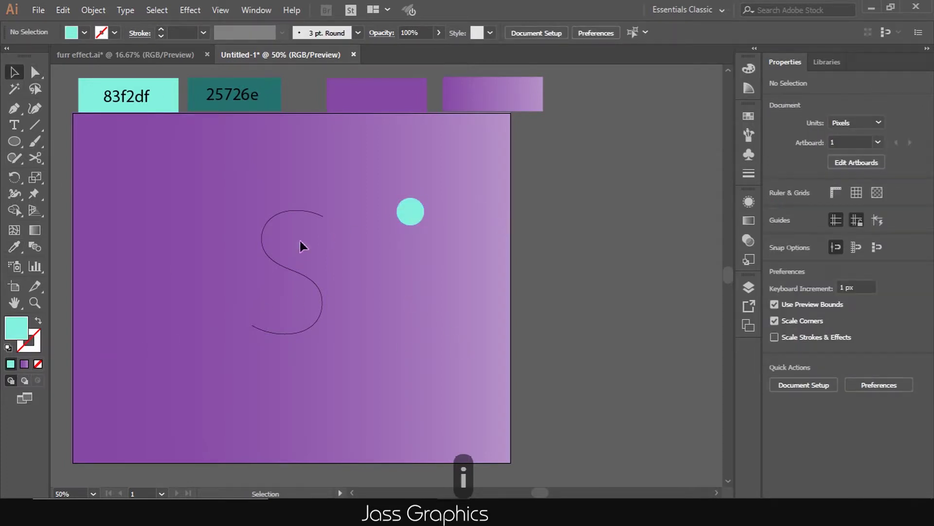
Select the small circle and apply the linear purple gradient as its fill
{"action": "left_click", "coordinate": [407, 218]}
{"action": "scroll", "coordinate": [406, 218], "scroll_direction": "up", "scroll_amount": 1}
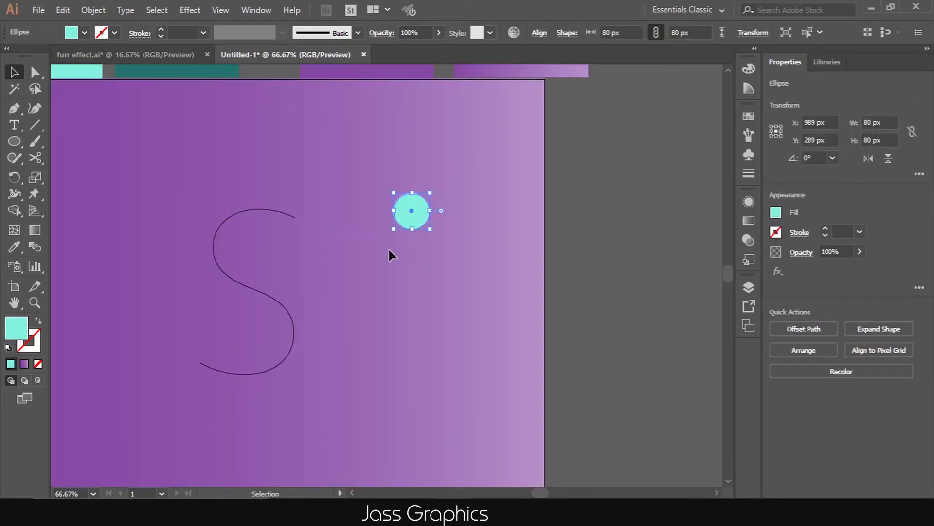
{"action": "scroll", "coordinate": [392, 263], "scroll_direction": "down", "scroll_amount": 1}
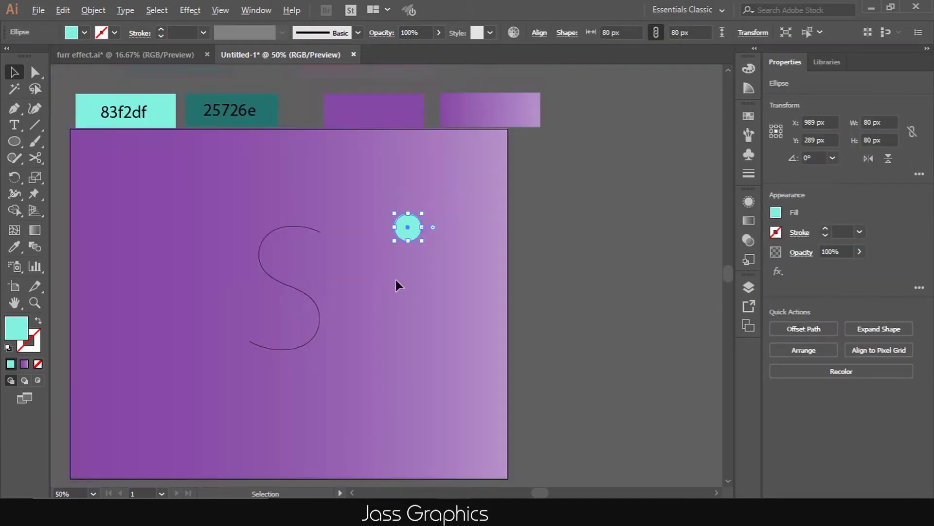
{"action": "left_click", "coordinate": [25, 365]}
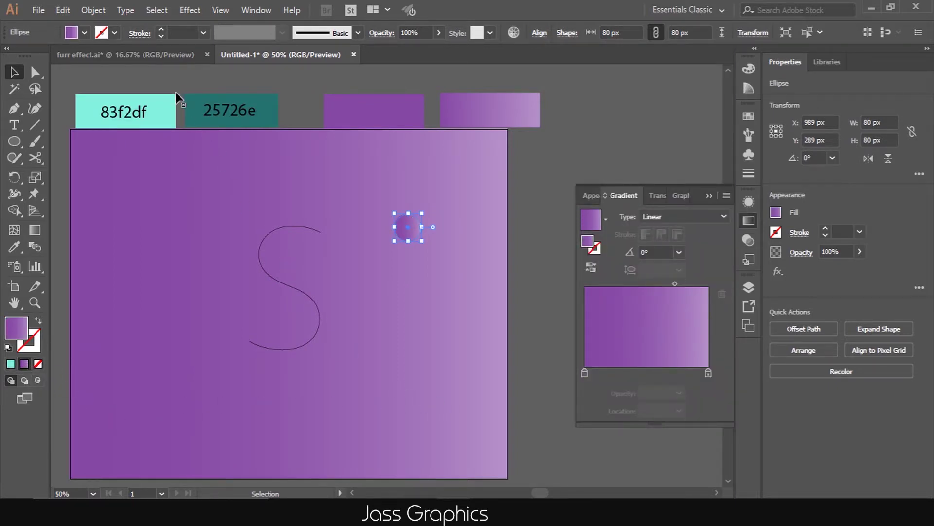
Set the starting colour stop of the circle's linear gradient to hex 83f2df
{"action": "left_click", "coordinate": [586, 375]}
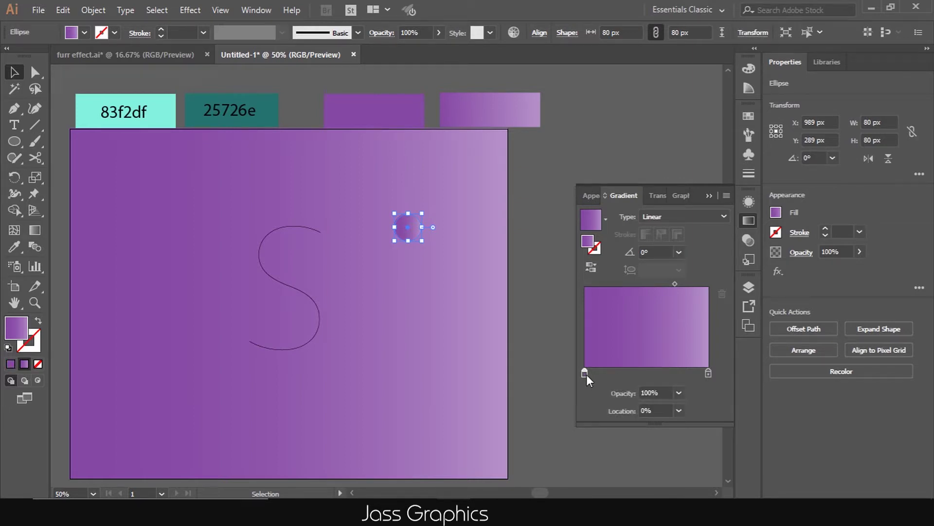
{"action": "double_click", "coordinate": [586, 375]}
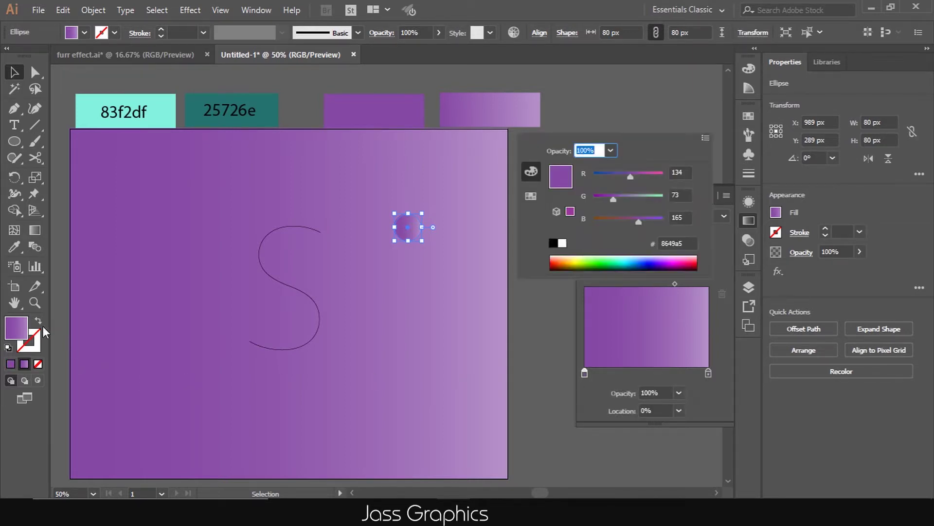
{"action": "double_click", "coordinate": [12, 328]}
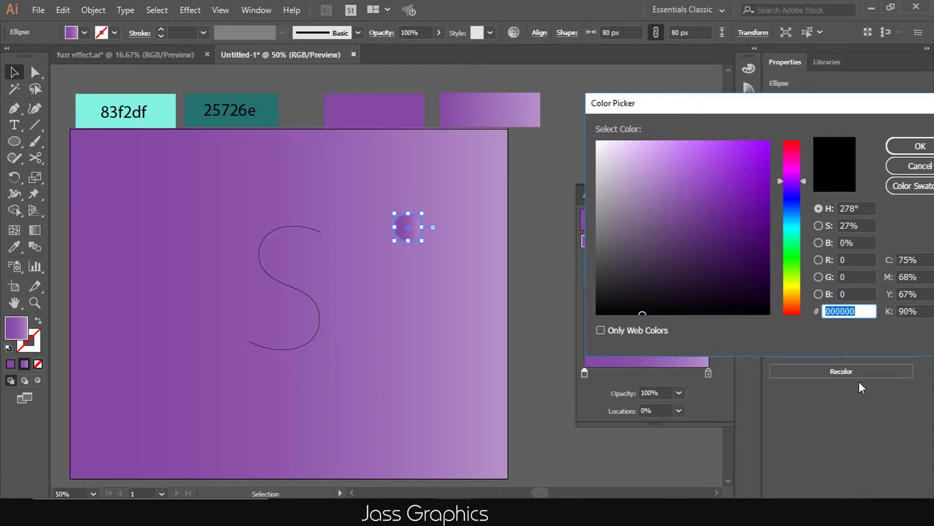
{"action": "type", "text": "83"}
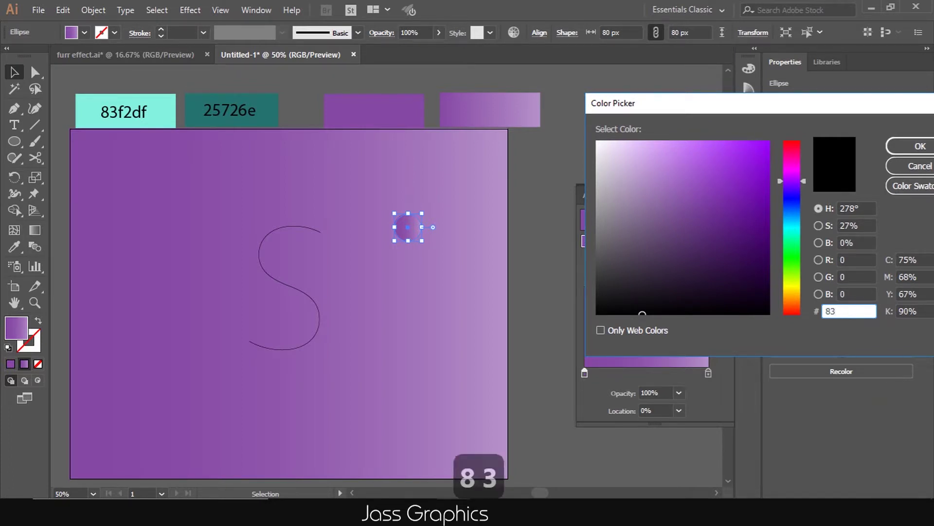
{"action": "type", "text": "f2df"}
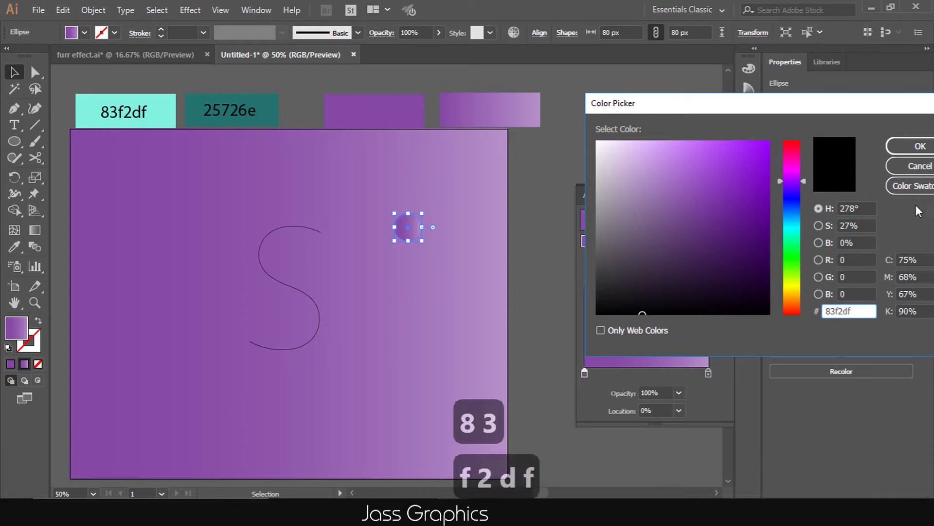
{"action": "left_click", "coordinate": [920, 146]}
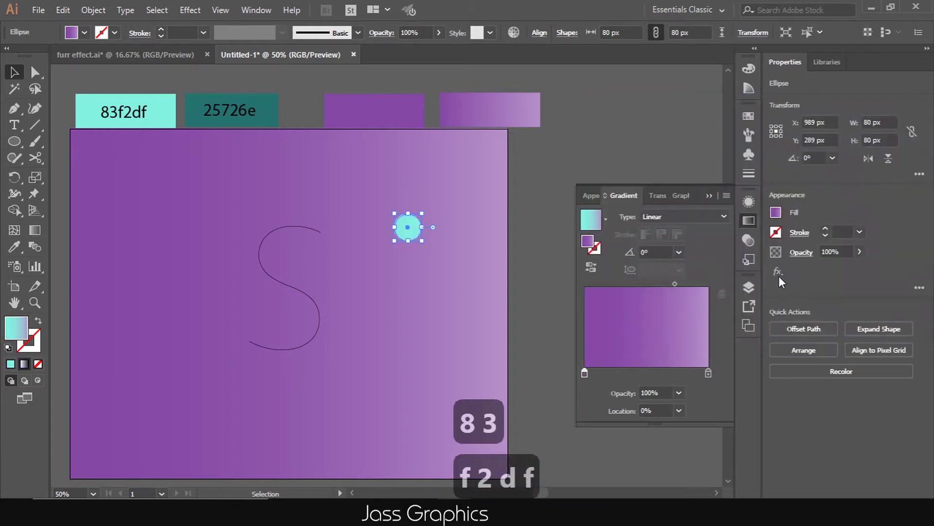
Set the ending colour stop of the circle's gradient to hex 25726e
{"action": "double_click", "coordinate": [708, 373]}
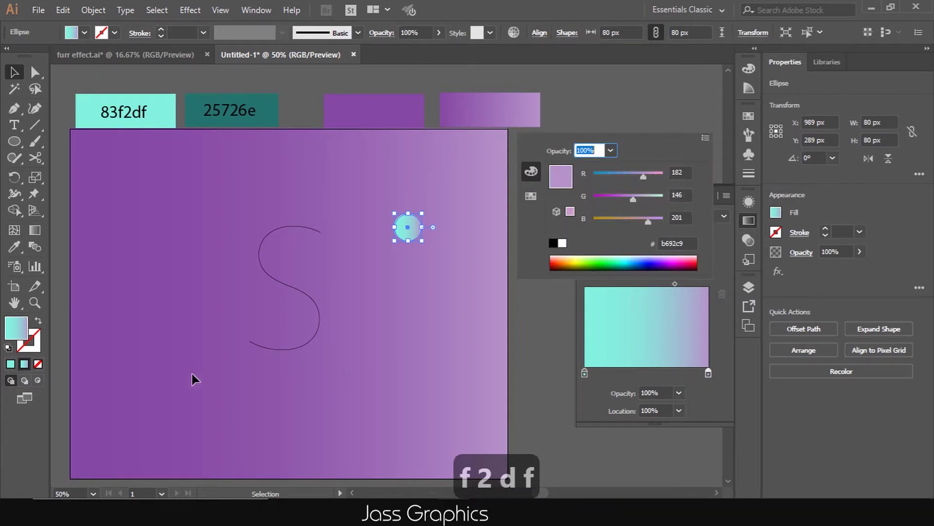
{"action": "left_click", "coordinate": [5, 331]}
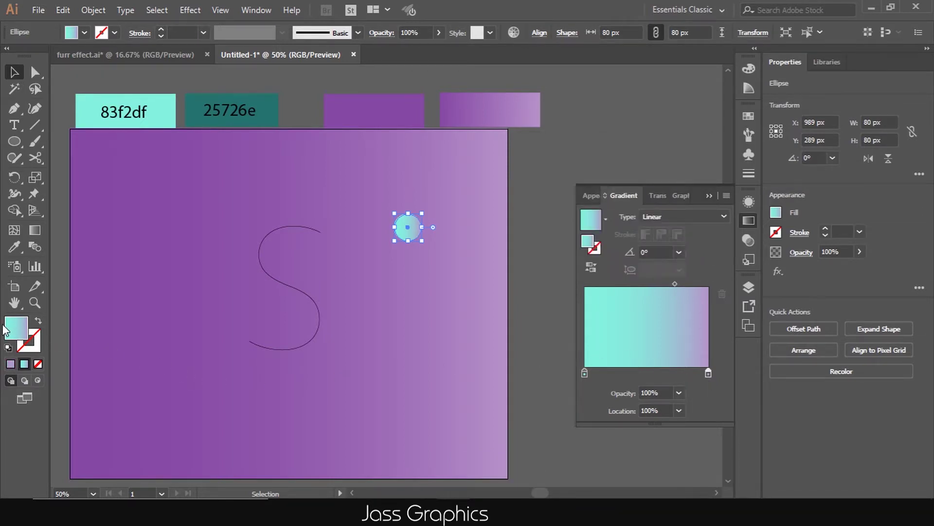
{"action": "double_click", "coordinate": [9, 329]}
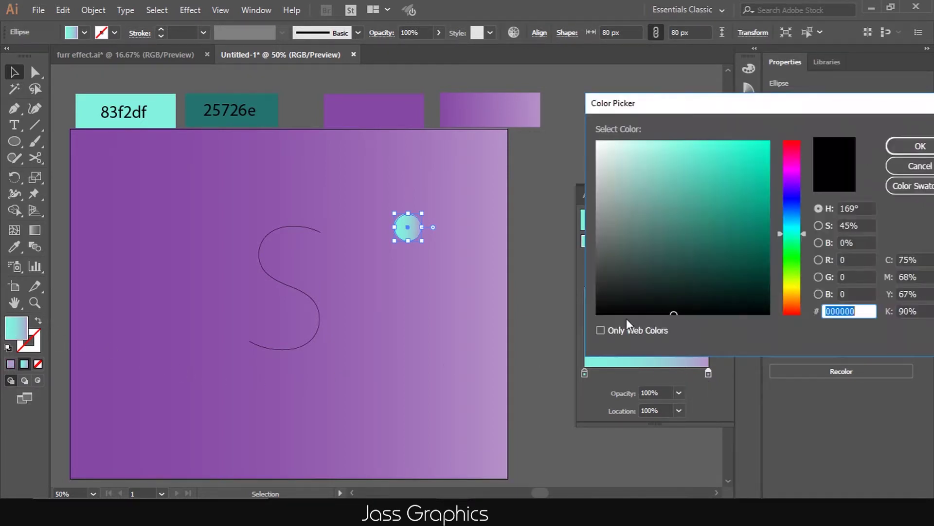
{"action": "type", "text": "257"}
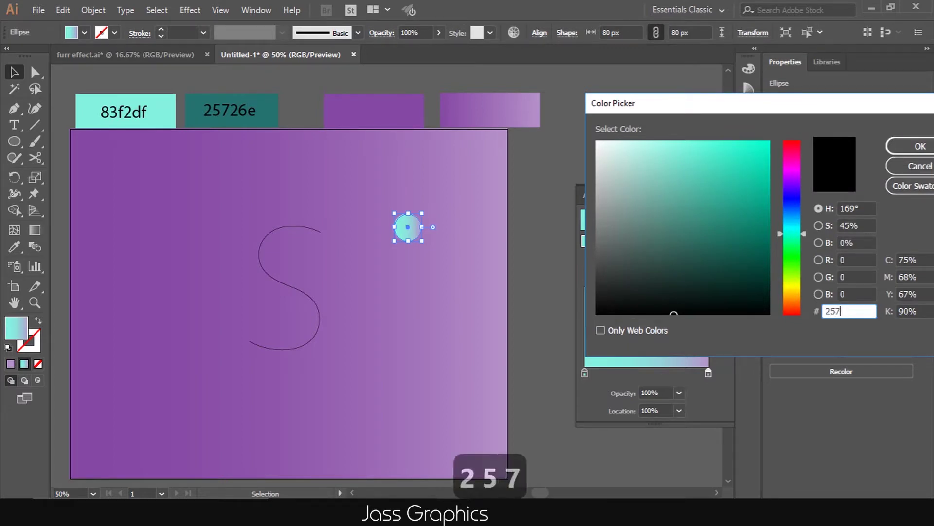
{"action": "type", "text": "26"}
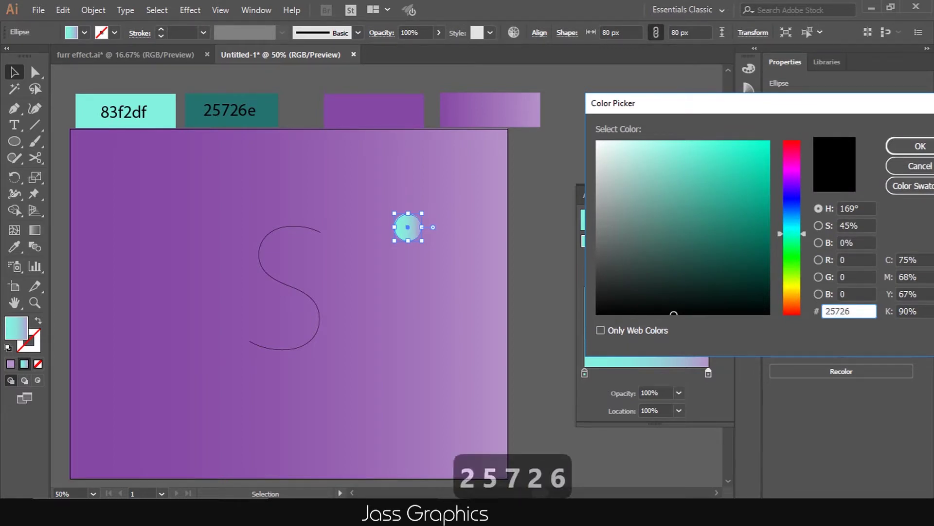
{"action": "type", "text": "e"}
{"action": "left_click", "coordinate": [895, 150]}
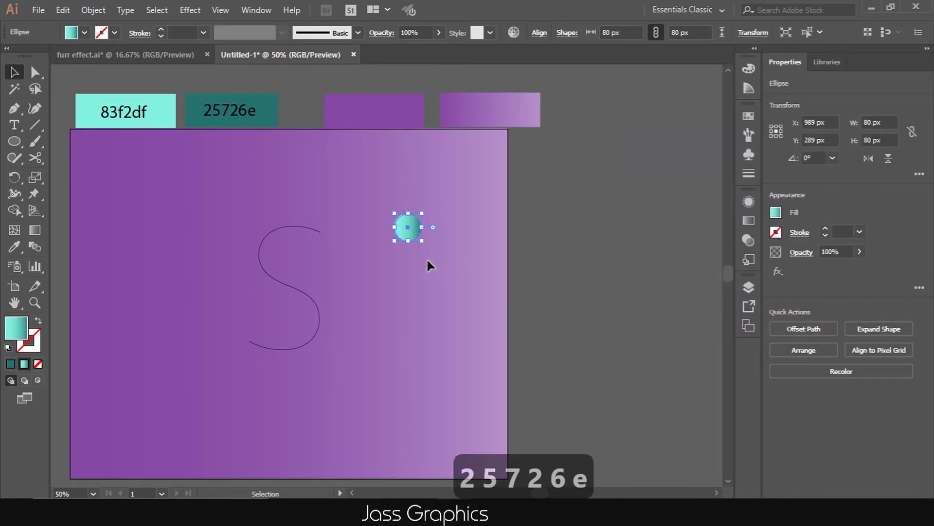
Redirect the circle's gradient with the Gradient tool to run vertically, from light turquoise at its top to dark teal at its bottom
{"action": "scroll", "coordinate": [407, 245], "scroll_direction": "up", "scroll_amount": 1}
{"action": "scroll", "coordinate": [407, 245], "scroll_direction": "up", "scroll_amount": 1}
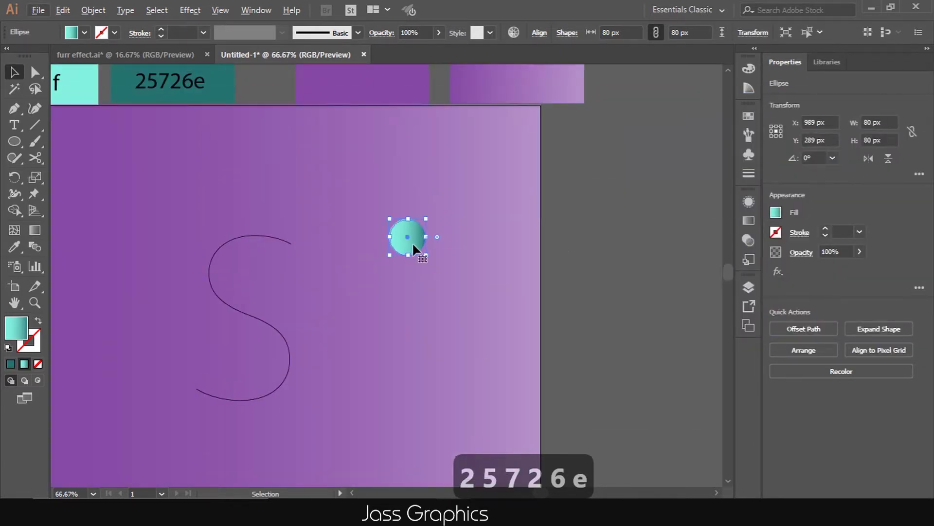
{"action": "scroll", "coordinate": [290, 238], "scroll_direction": "up", "scroll_amount": 2}
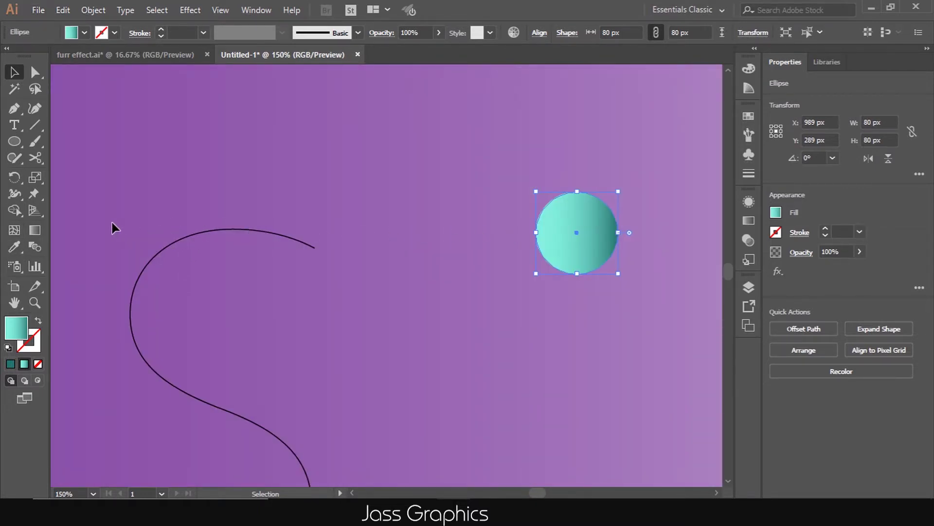
{"action": "left_click", "coordinate": [31, 234]}
{"action": "scroll", "coordinate": [675, 270], "scroll_direction": "up", "scroll_amount": 1}
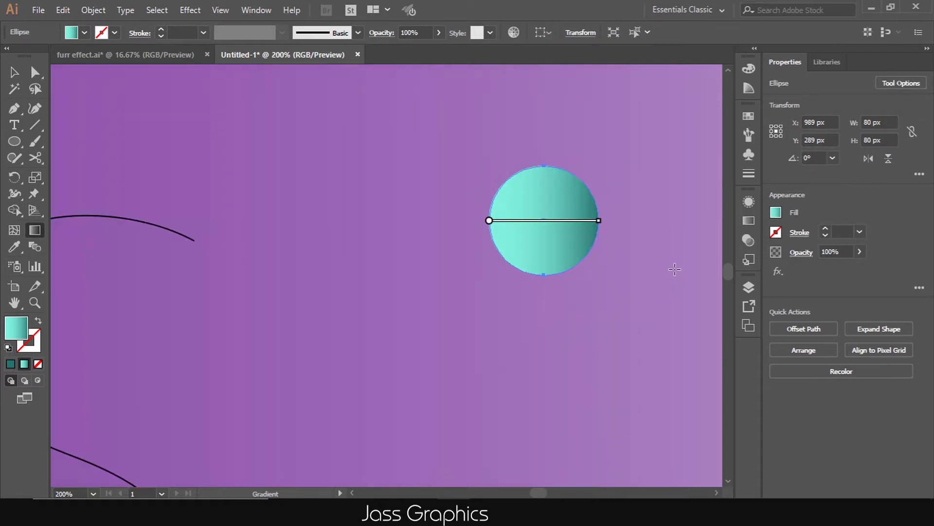
{"action": "mouse_move", "coordinate": [590, 167]}
{"action": "left_mouse_down"}
{"action": "mouse_move", "coordinate": [600, 231]}
{"action": "mouse_move", "coordinate": [591, 277]}
{"action": "left_mouse_up"}
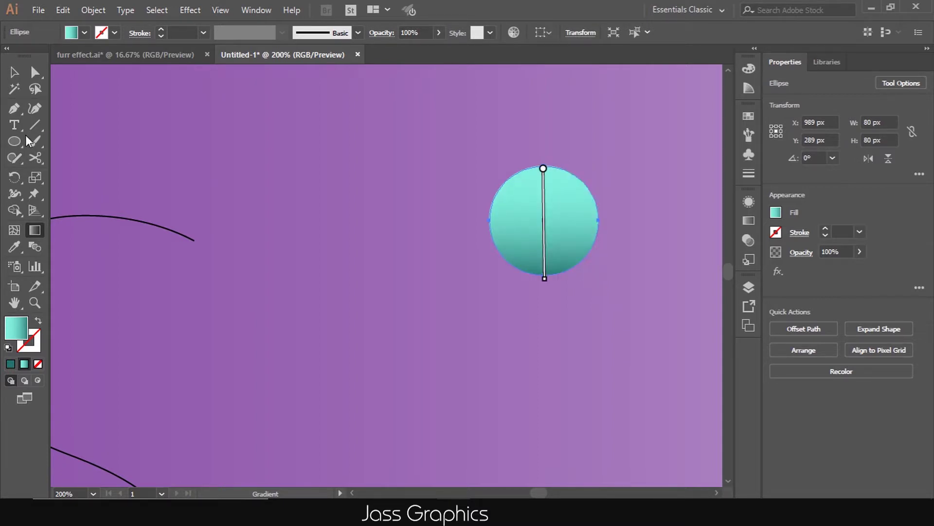
{"action": "left_click", "coordinate": [15, 72]}
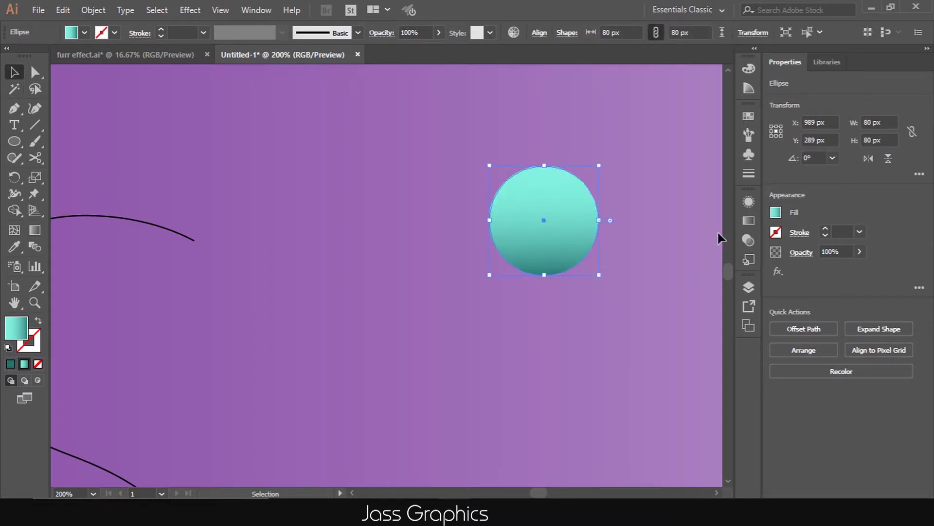
Set the midpoint location of the circle's gradient to 60% and deselect the circle
{"action": "left_click", "coordinate": [744, 222]}
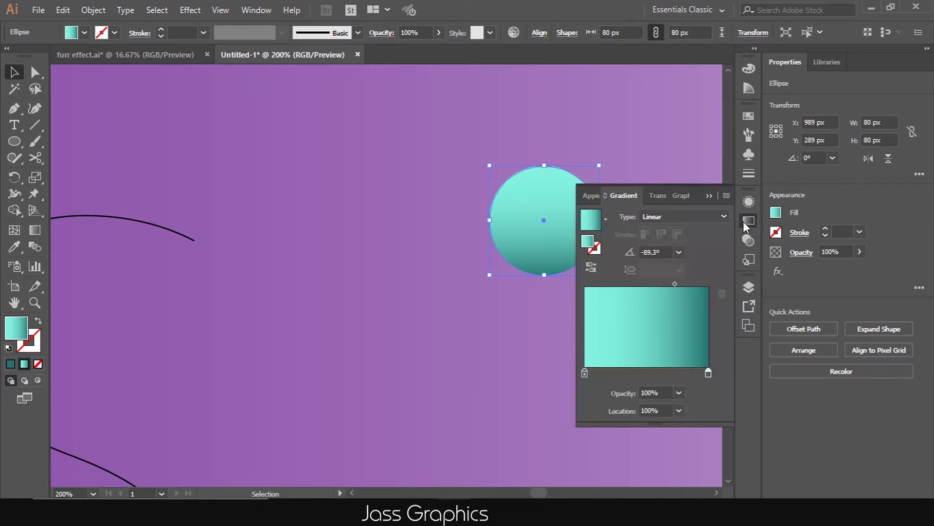
{"action": "left_click", "coordinate": [674, 284]}
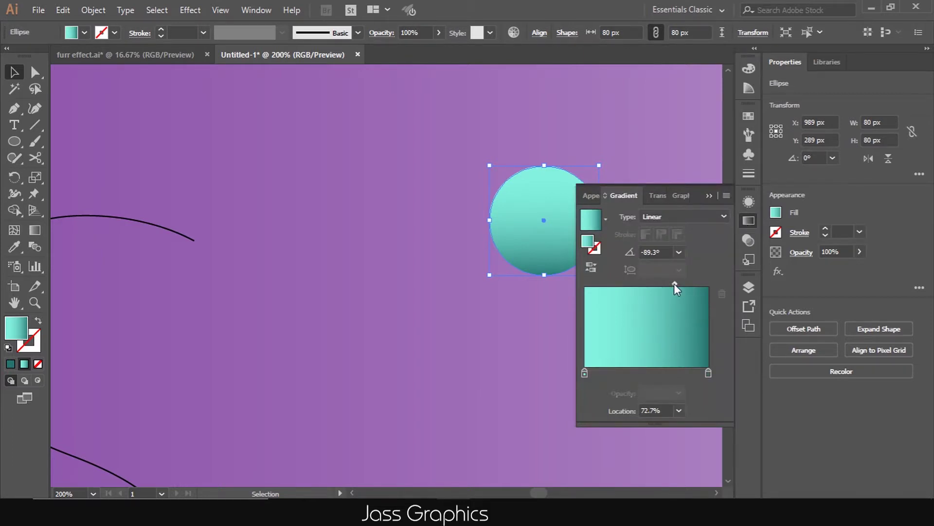
{"action": "left_click", "coordinate": [662, 410]}
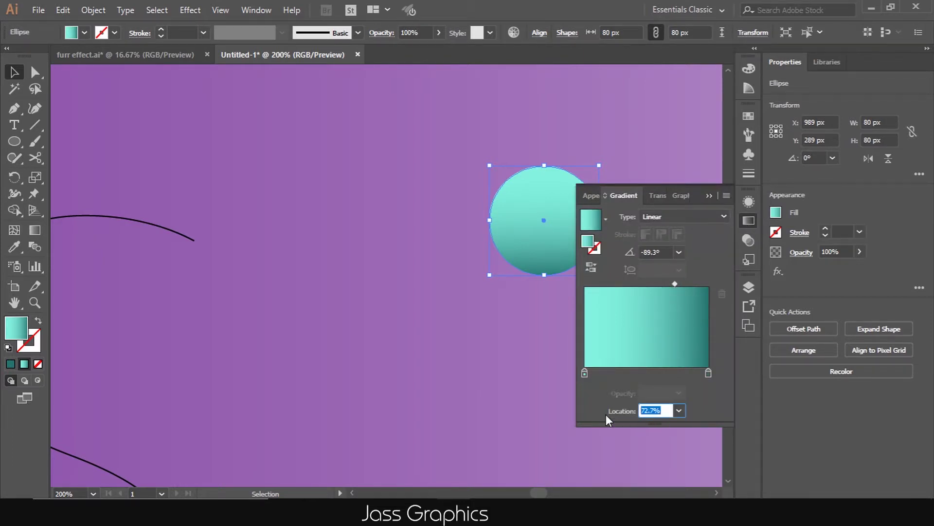
{"action": "type", "text": "60"}
{"action": "key", "text": "Return"}
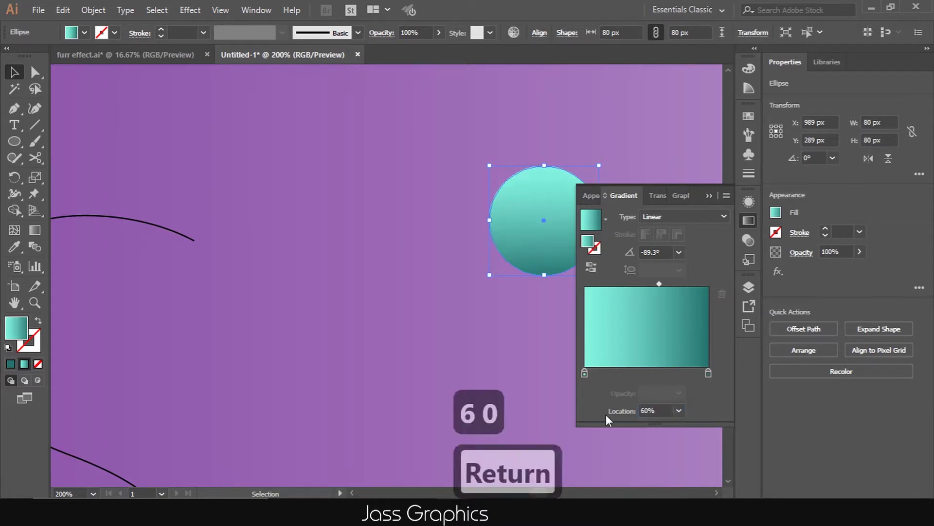
{"action": "left_click", "coordinate": [709, 195]}
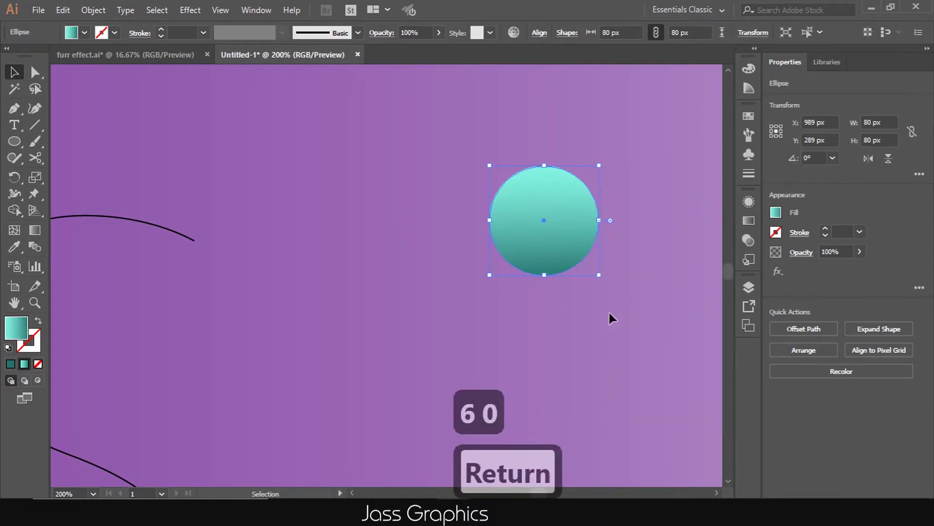
{"action": "left_click", "coordinate": [609, 311]}
Duplicate the gradient circle straight down, placing the copy about 261 px below the original
{"action": "scroll", "coordinate": [552, 265], "scroll_direction": "down", "scroll_amount": 1}
{"action": "scroll", "coordinate": [552, 260], "scroll_direction": "down", "scroll_amount": 2}
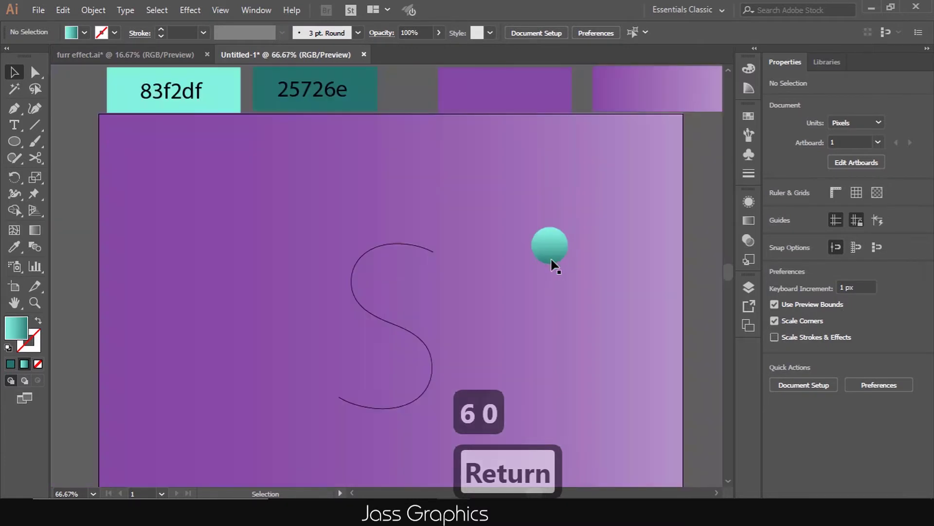
{"action": "scroll", "coordinate": [574, 261], "scroll_direction": "up", "scroll_amount": 2}
{"action": "left_click", "coordinate": [524, 218]}
{"action": "scroll", "coordinate": [463, 213], "scroll_direction": "down", "scroll_amount": 2}
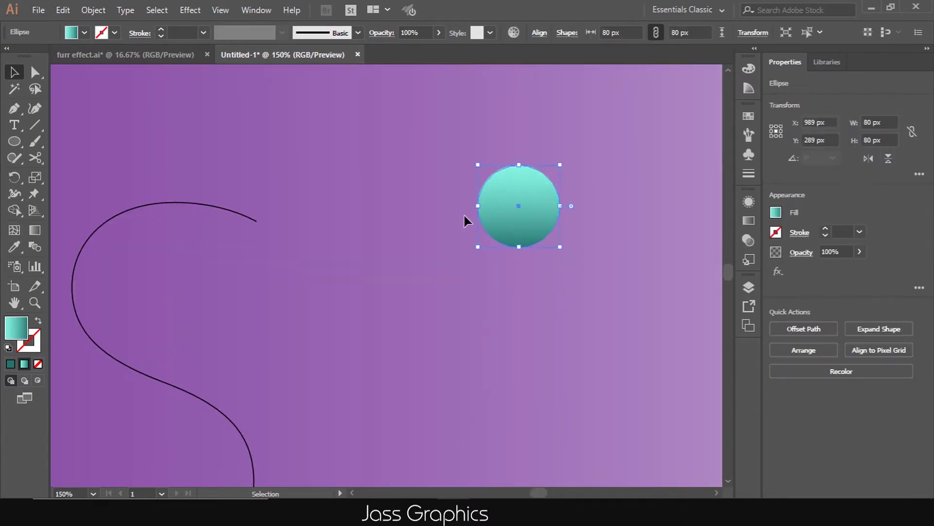
{"action": "scroll", "coordinate": [437, 215], "scroll_direction": "down", "scroll_amount": 1}
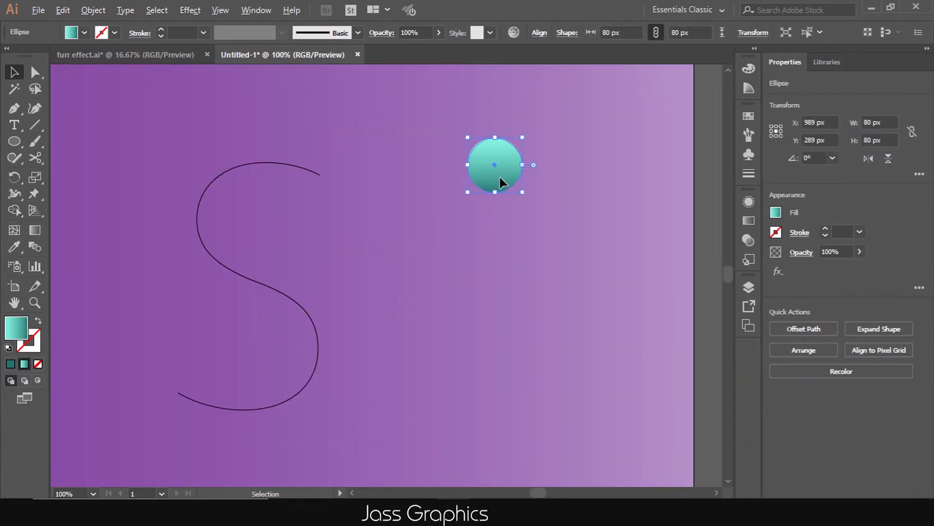
{"action": "left_click_drag", "start_coordinate": [500, 178], "coordinate": [513, 356]}
{"action": "scroll", "coordinate": [513, 310], "scroll_direction": "down", "scroll_amount": 3}
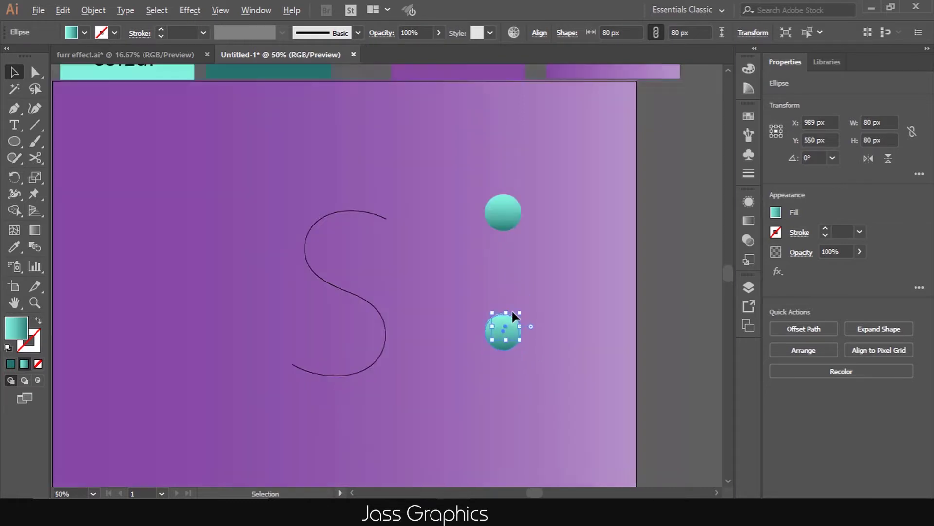
{"action": "scroll", "coordinate": [550, 300], "scroll_direction": "up", "scroll_amount": 2}
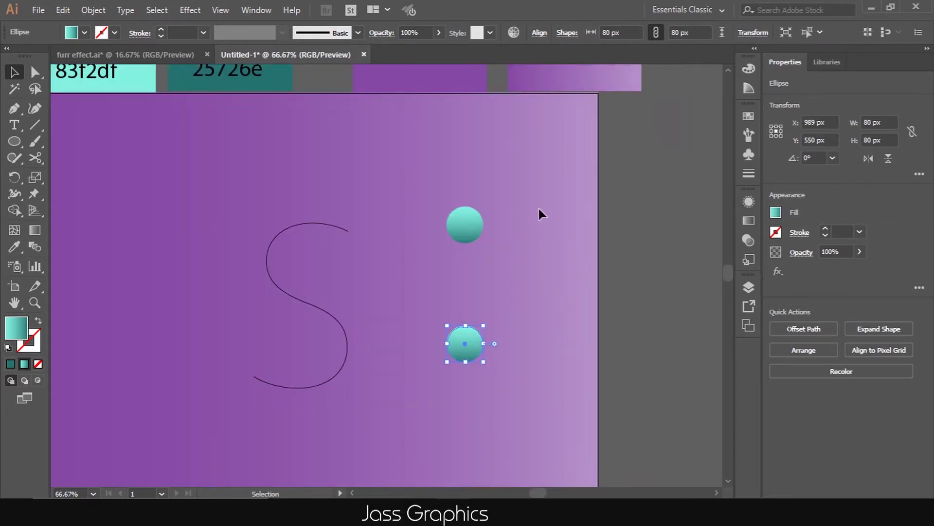
Select both gradient circles and make a blend between them
{"action": "left_click_drag", "start_coordinate": [436, 374], "coordinate": [436, 374]}
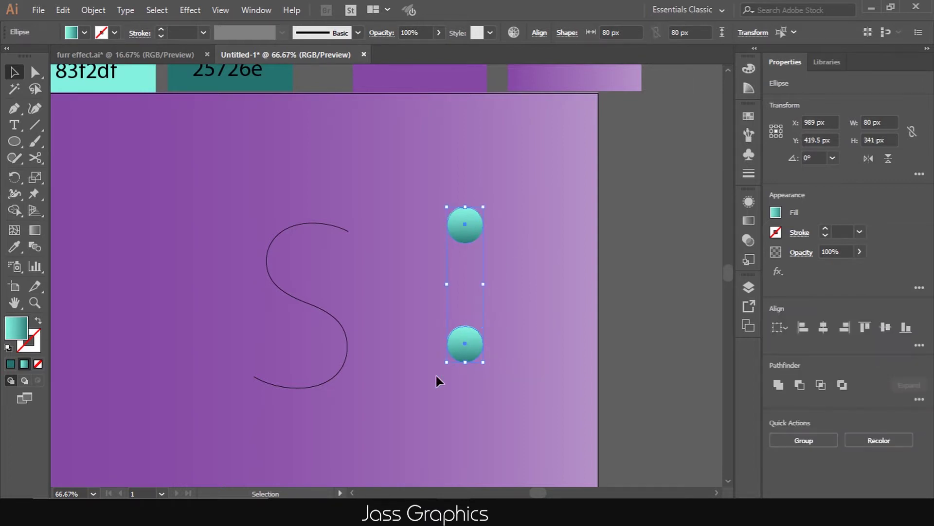
{"action": "left_click", "coordinate": [92, 12]}
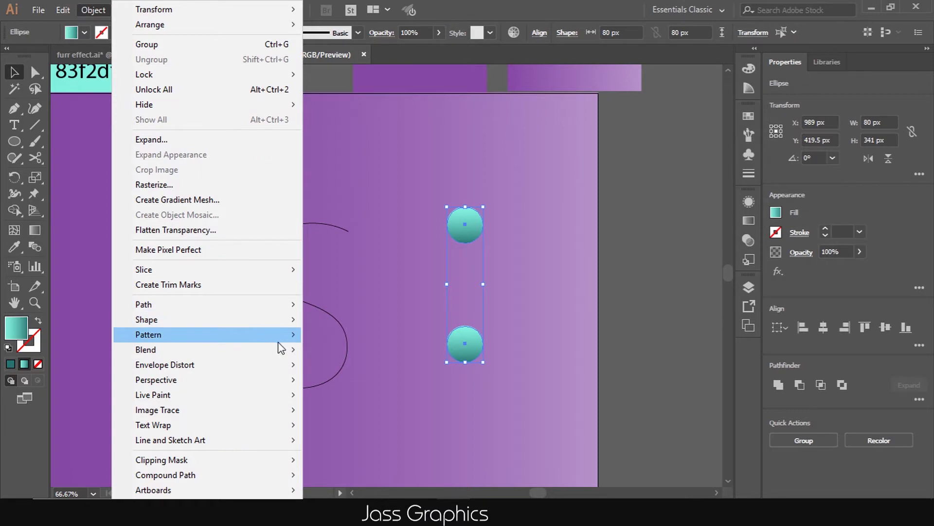
{"action": "mouse_move", "coordinate": [283, 348]}
{"action": "left_click", "coordinate": [319, 348]}
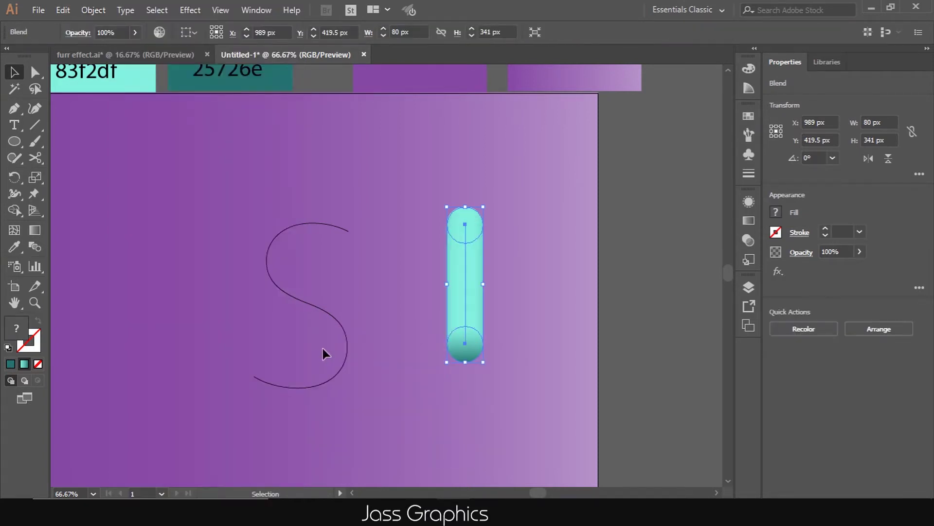
Configure the blend spacing as Specified Distance at 1.5 px with preview enabled, and deselect the blend
{"action": "double_click", "coordinate": [31, 246]}
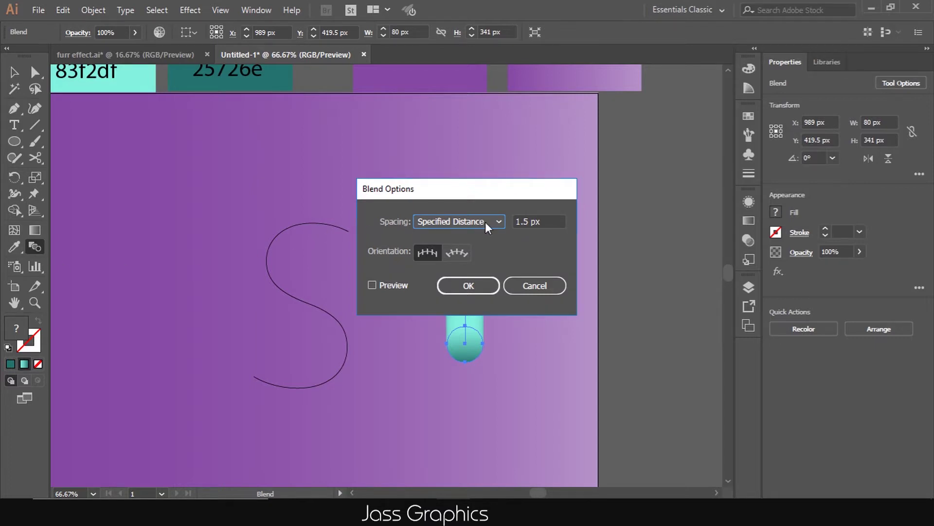
{"action": "left_click", "coordinate": [486, 222]}
{"action": "left_click", "coordinate": [487, 265]}
{"action": "left_click_drag", "start_coordinate": [530, 222], "coordinate": [516, 228]}
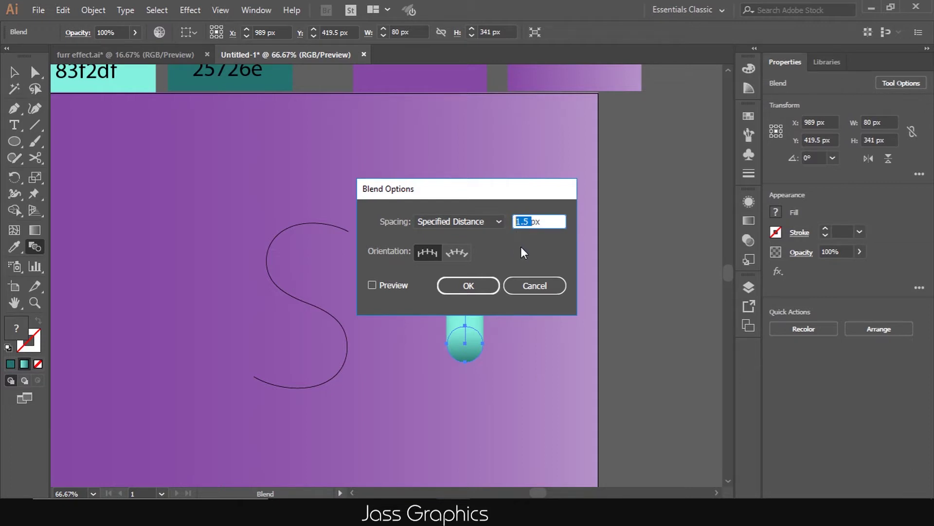
{"action": "left_click", "coordinate": [389, 286]}
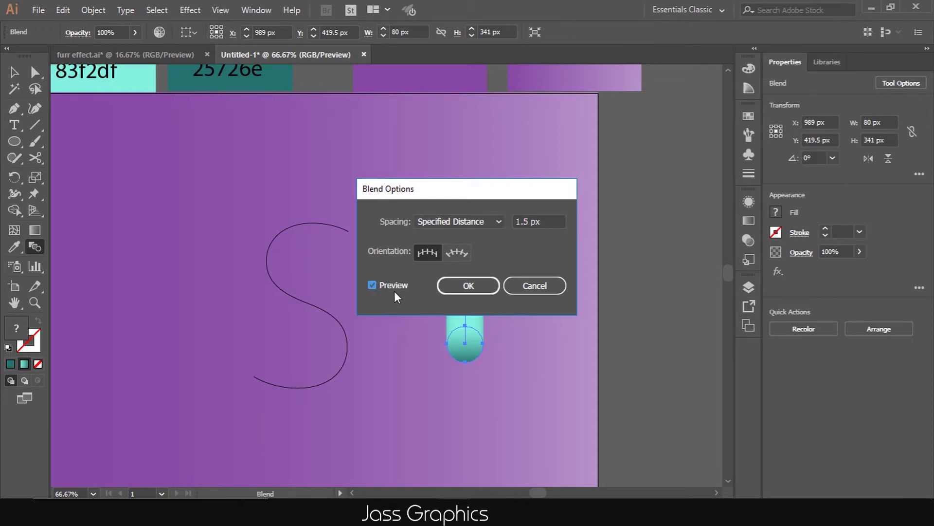
{"action": "left_click", "coordinate": [458, 288]}
{"action": "left_click", "coordinate": [14, 73]}
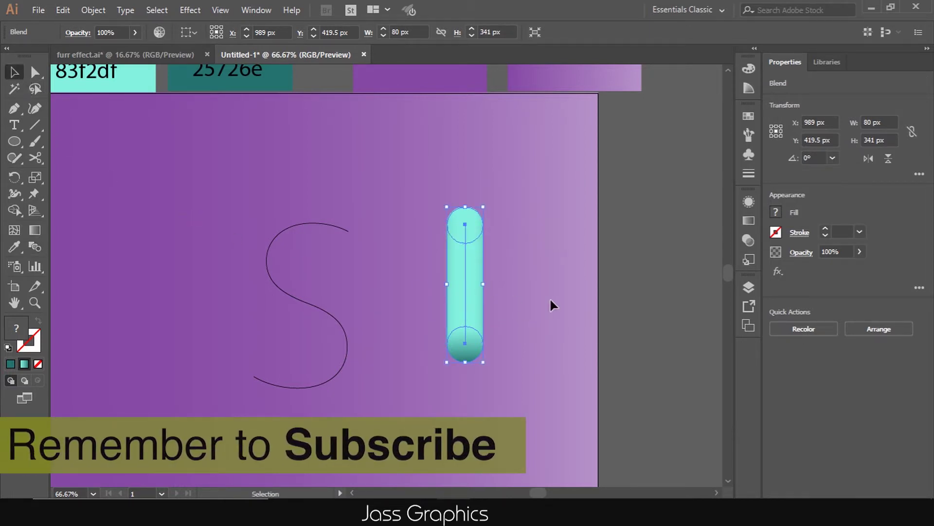
{"action": "left_click", "coordinate": [565, 294]}
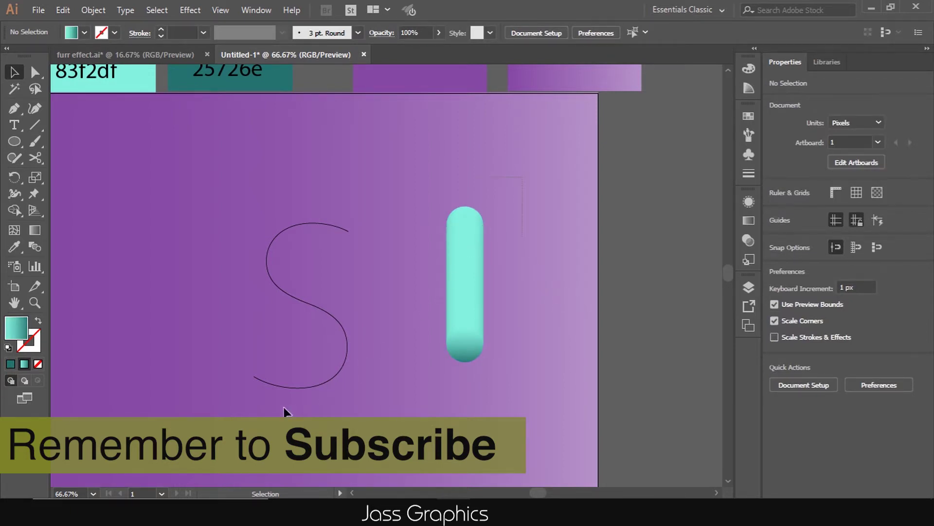
Select the turquoise circle blend together with the S path and replace the blend's spine with that path
{"action": "key", "text": "ctrl+1"}
{"action": "left_click", "coordinate": [593, 238]}
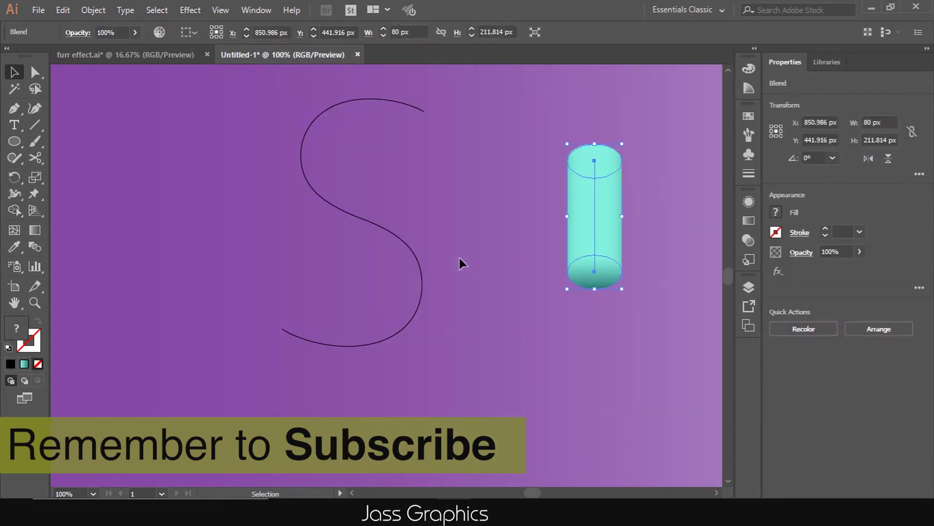
{"action": "left_click", "coordinate": [369, 223], "text": "shift"}
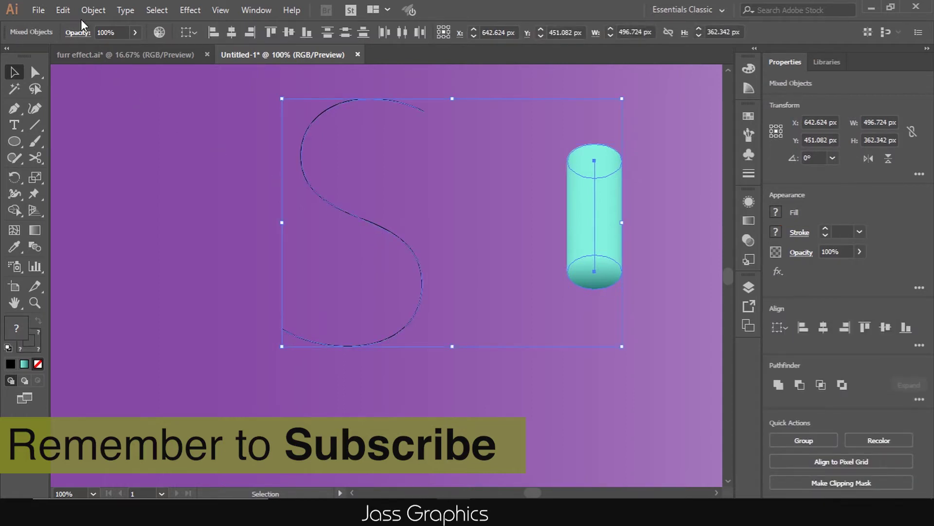
{"action": "left_click", "coordinate": [93, 10]}
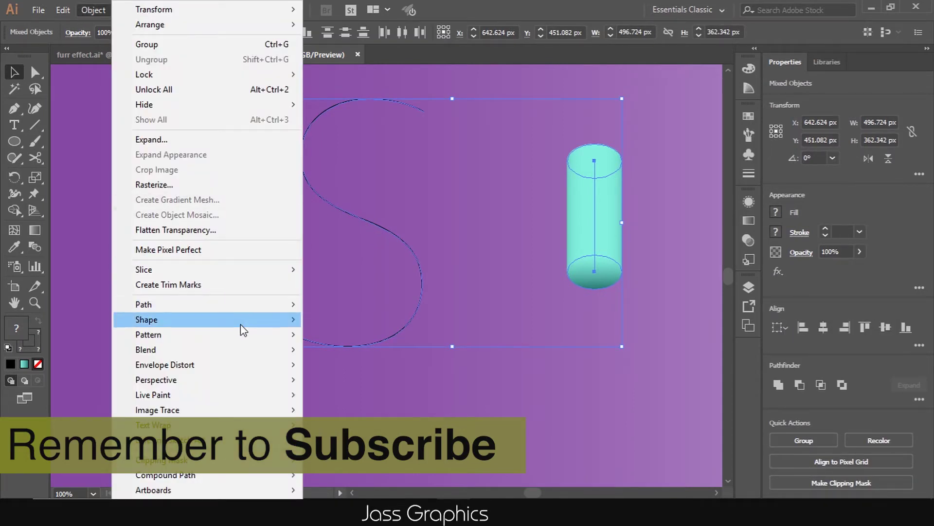
{"action": "mouse_move", "coordinate": [261, 352]}
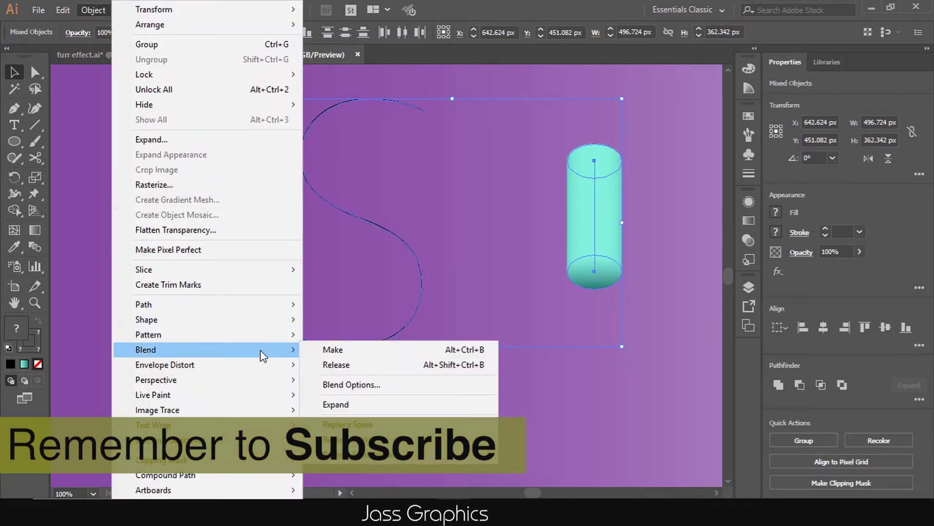
{"action": "left_click", "coordinate": [368, 425]}
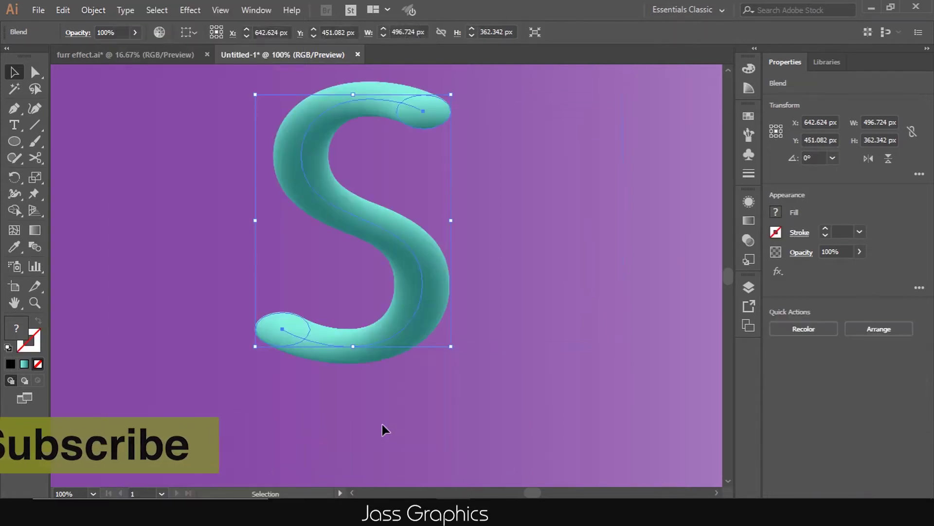
Start a Roughen effect on the S blend with preview enabled and a relative size of 50%
{"action": "scroll", "coordinate": [363, 399], "scroll_direction": "down", "scroll_amount": 1}
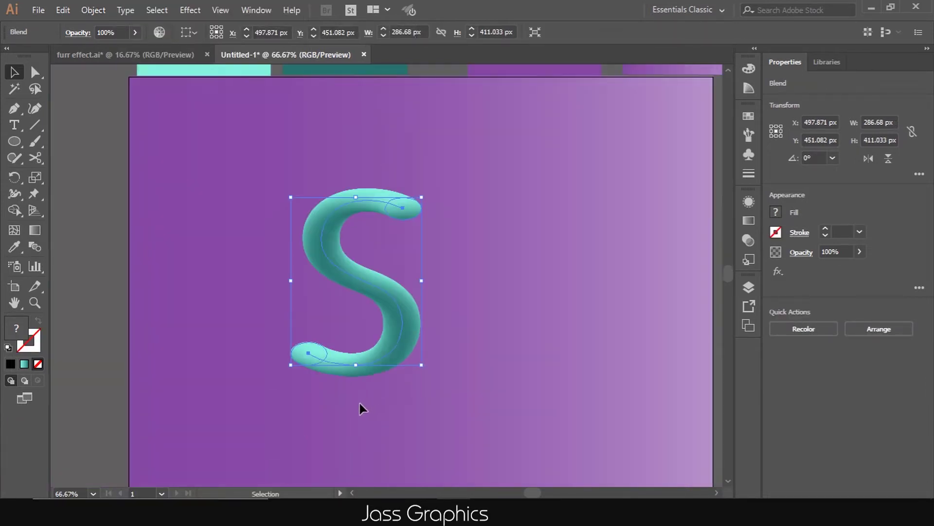
{"action": "scroll", "coordinate": [358, 317], "scroll_direction": "up", "scroll_amount": 1}
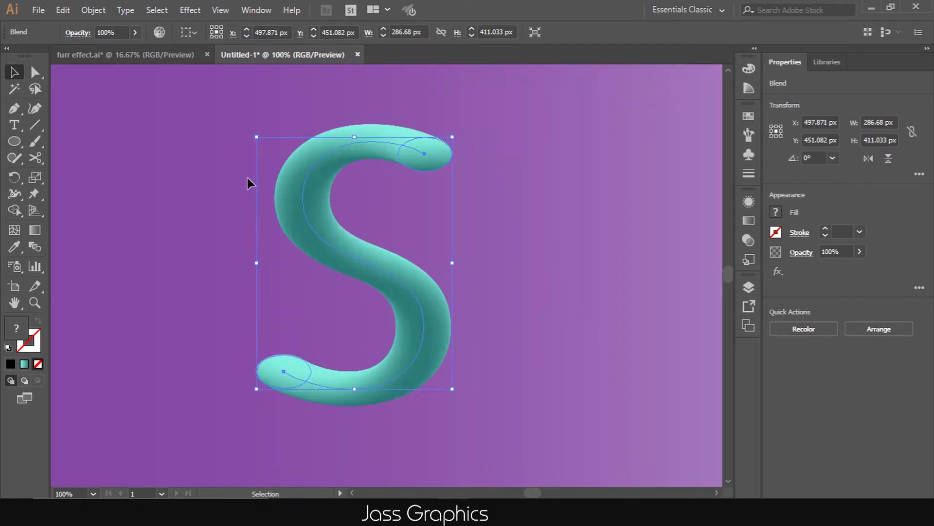
{"action": "left_click", "coordinate": [195, 11]}
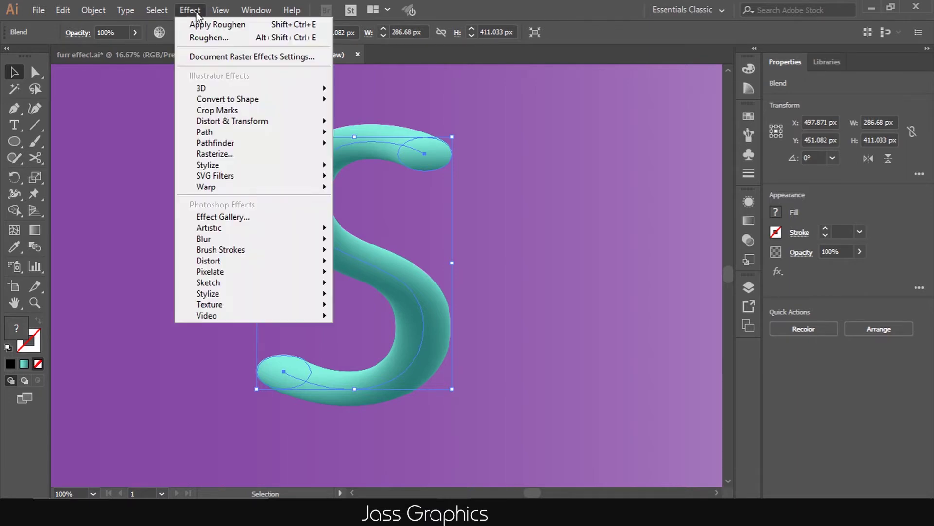
{"action": "mouse_move", "coordinate": [250, 129]}
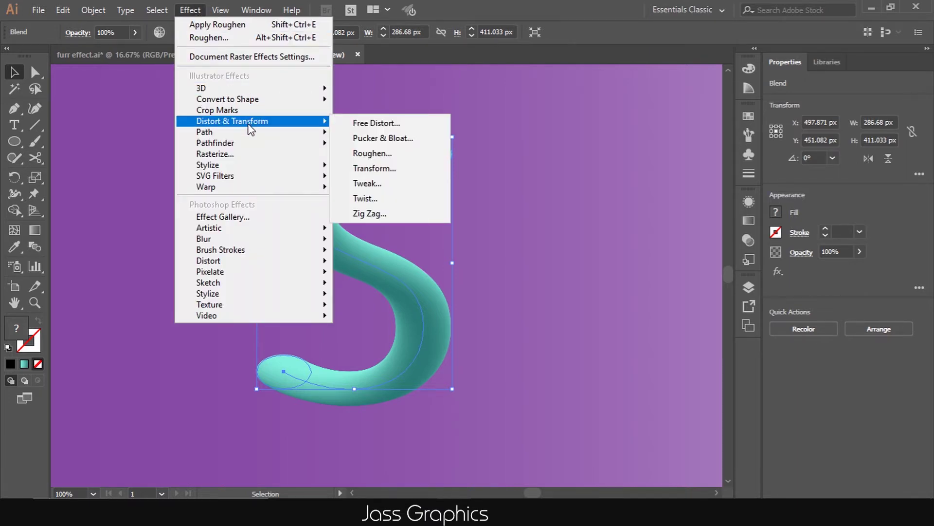
{"action": "left_click", "coordinate": [403, 159]}
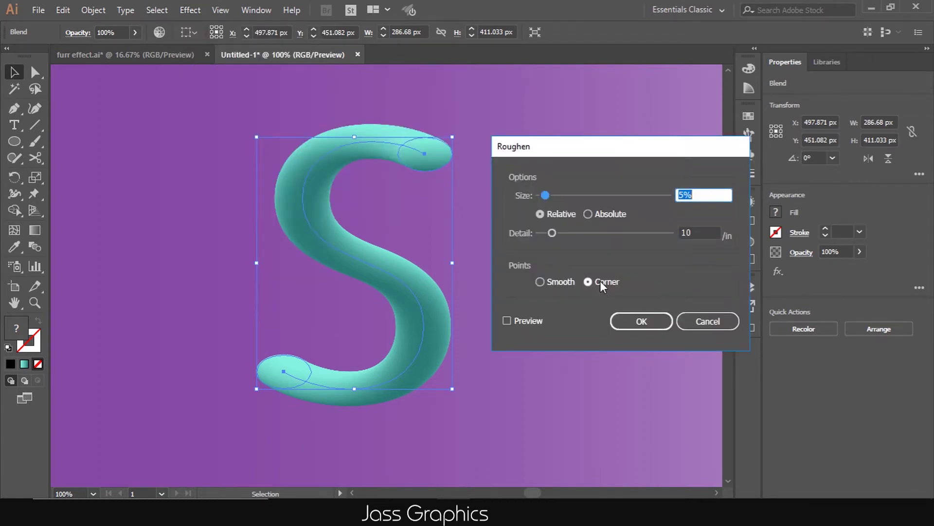
{"action": "left_click_drag", "start_coordinate": [547, 193], "coordinate": [571, 196]}
{"action": "left_click", "coordinate": [521, 320]}
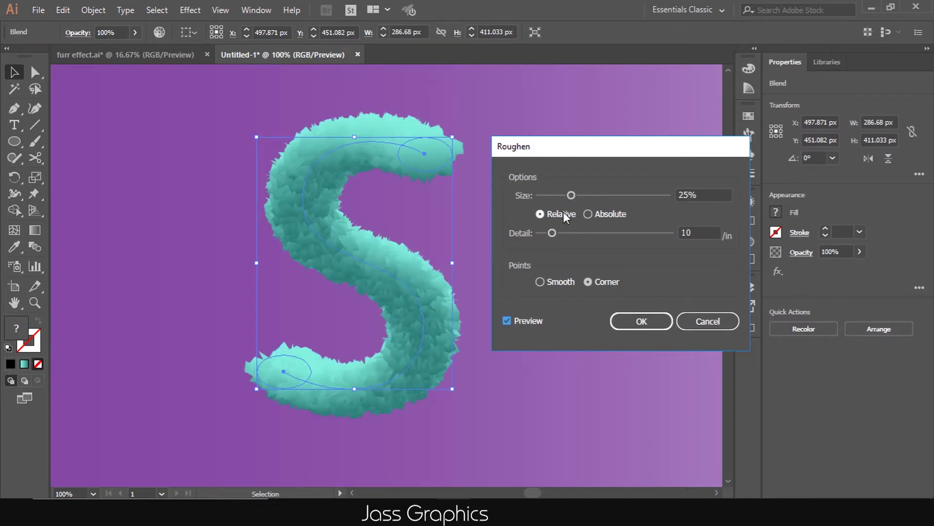
{"action": "left_click_drag", "start_coordinate": [570, 191], "coordinate": [603, 195]}
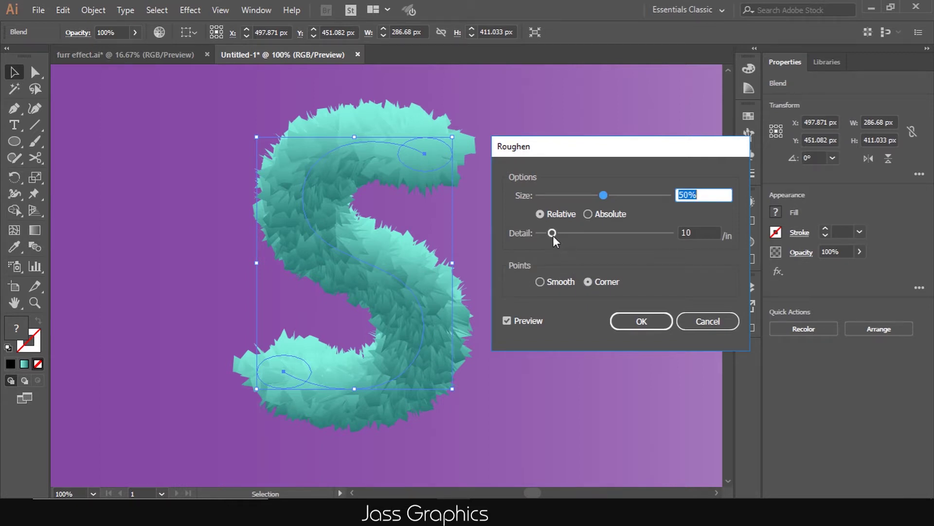
Set the Roughen detail to 67/in, apply the effect to the S, and deselect it
{"action": "left_click_drag", "start_coordinate": [553, 235], "coordinate": [579, 233]}
{"action": "left_click", "coordinate": [579, 235]}
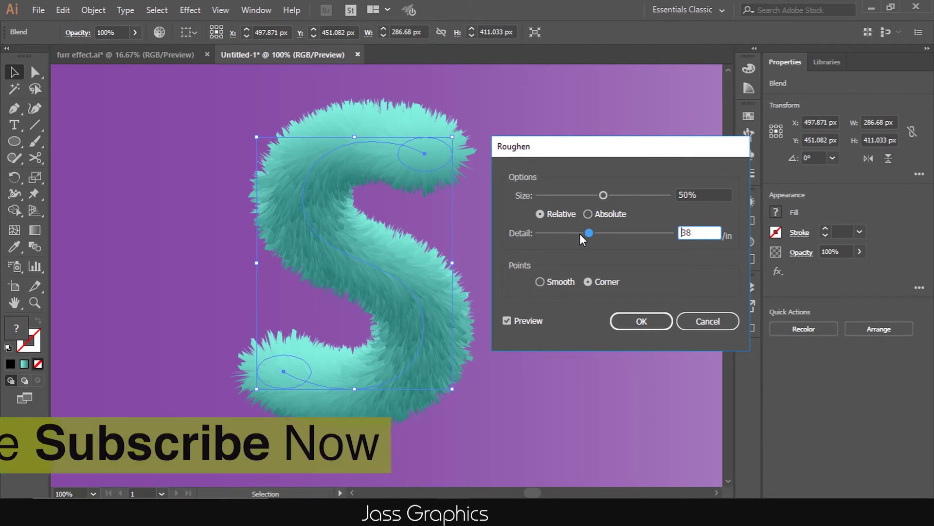
{"action": "left_click_drag", "start_coordinate": [589, 233], "coordinate": [612, 234]}
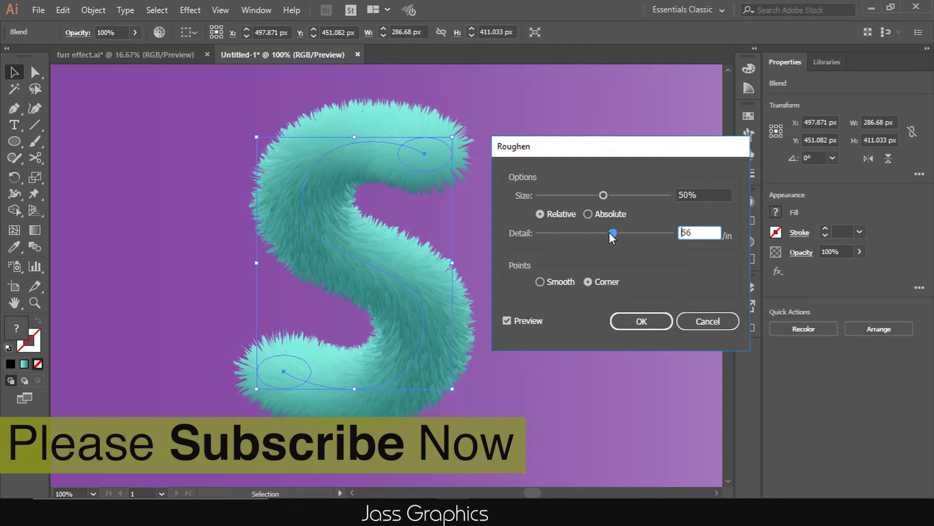
{"action": "left_click_drag", "start_coordinate": [610, 232], "coordinate": [614, 232]}
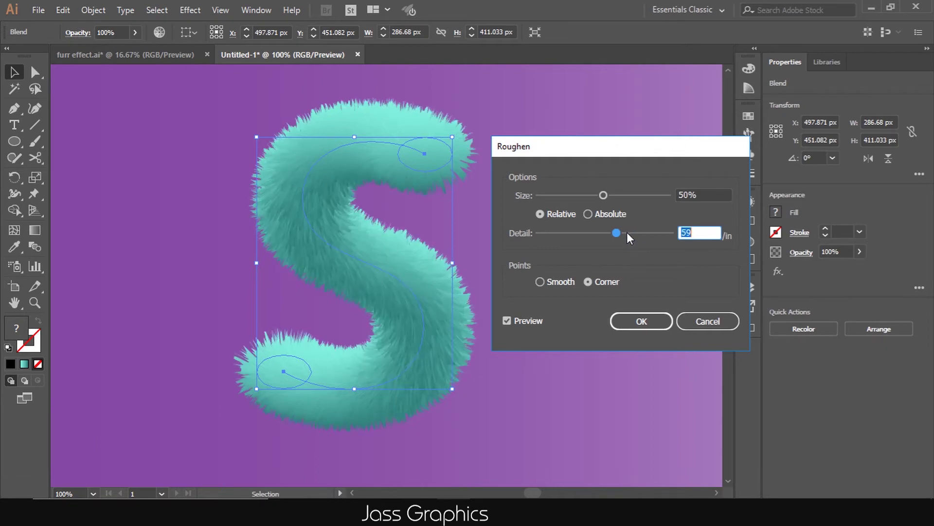
{"action": "left_click", "coordinate": [627, 233]}
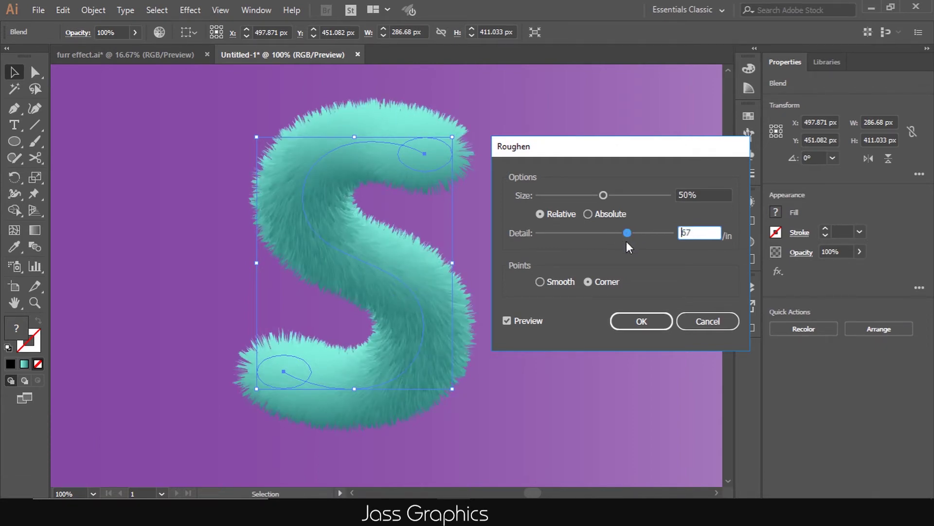
{"action": "left_click", "coordinate": [626, 323]}
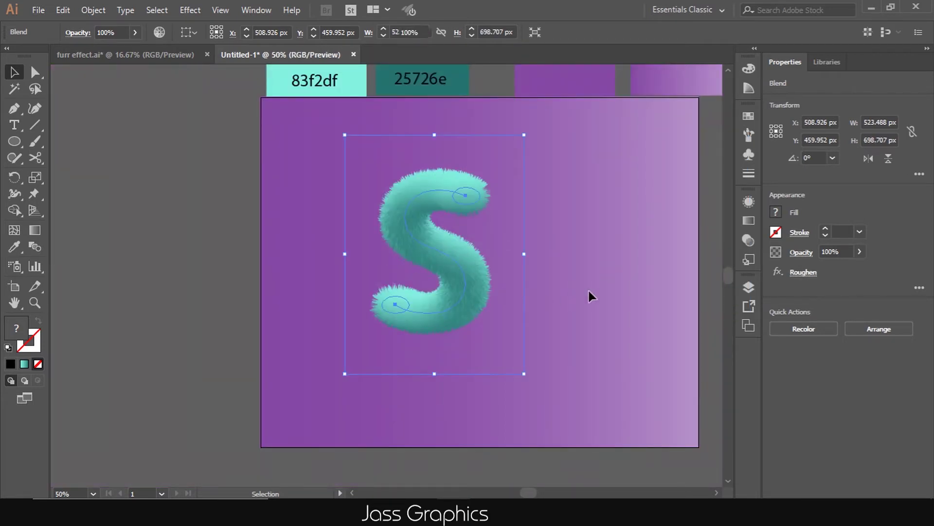
{"action": "left_click", "coordinate": [589, 292]}
Move the furry S rightward and slightly down toward the middle of the artboard and deselect it
{"action": "scroll", "coordinate": [362, 261], "scroll_direction": "down", "scroll_amount": 1}
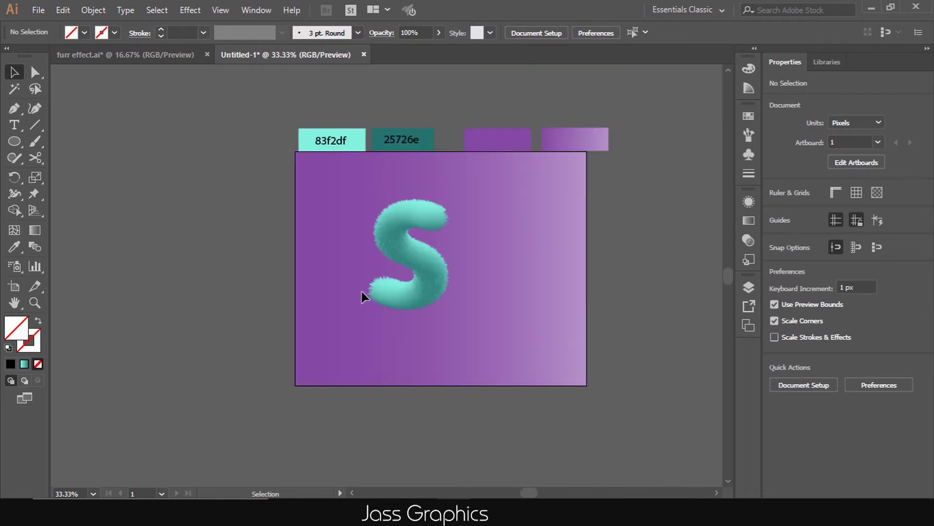
{"action": "scroll", "coordinate": [381, 294], "scroll_direction": "up", "scroll_amount": 1}
{"action": "left_click", "coordinate": [462, 269]}
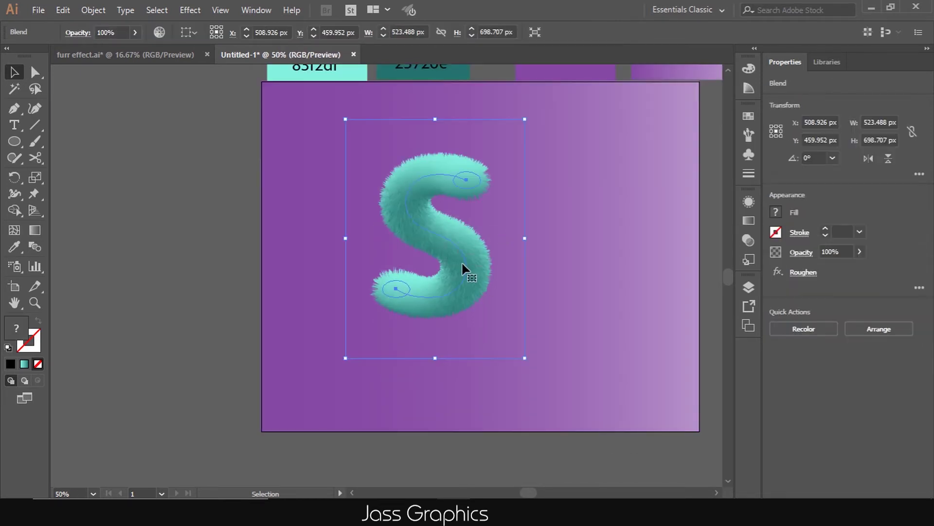
{"action": "left_click_drag", "start_coordinate": [472, 265], "coordinate": [514, 269]}
{"action": "left_click", "coordinate": [605, 266]}
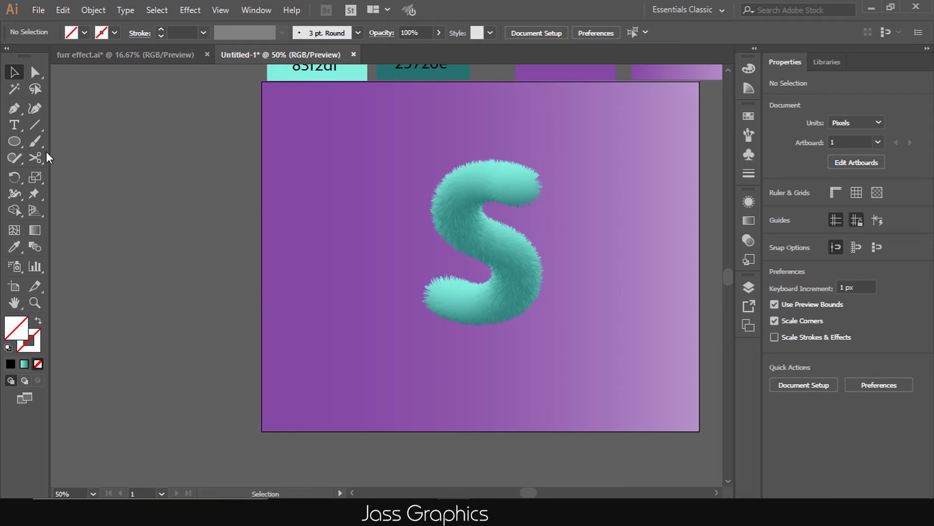
Draw a flat black-filled ellipse about 504 by 46 px below the S and shift it left to sit beneath the letter
{"action": "left_click", "coordinate": [19, 141]}
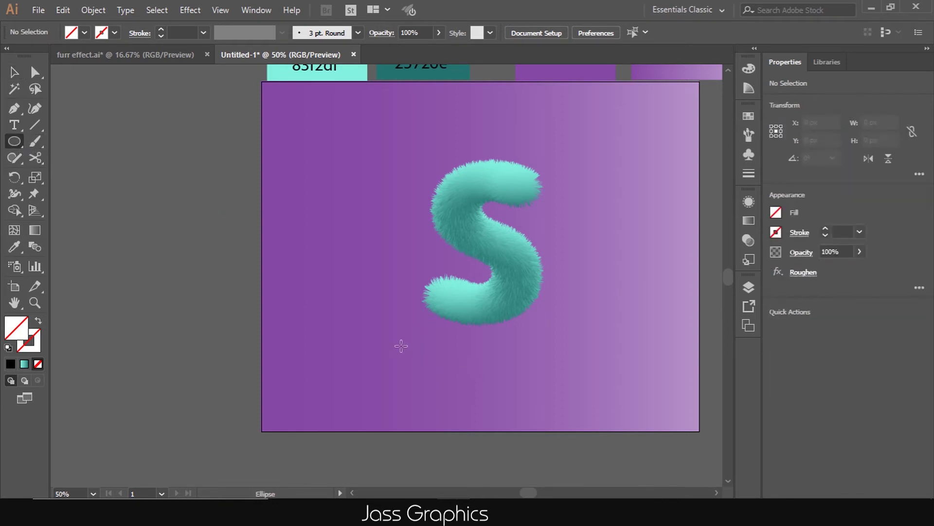
{"action": "left_click_drag", "start_coordinate": [425, 343], "coordinate": [596, 359]}
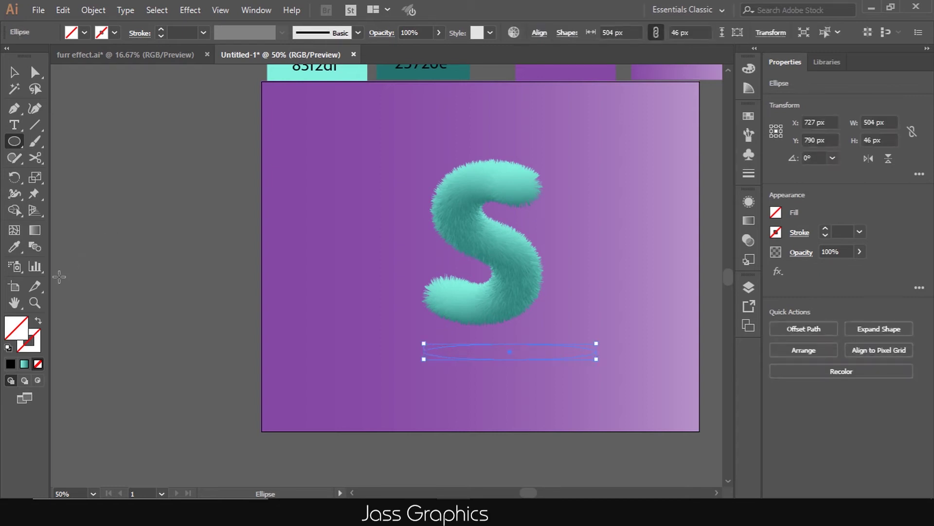
{"action": "left_click", "coordinate": [37, 365]}
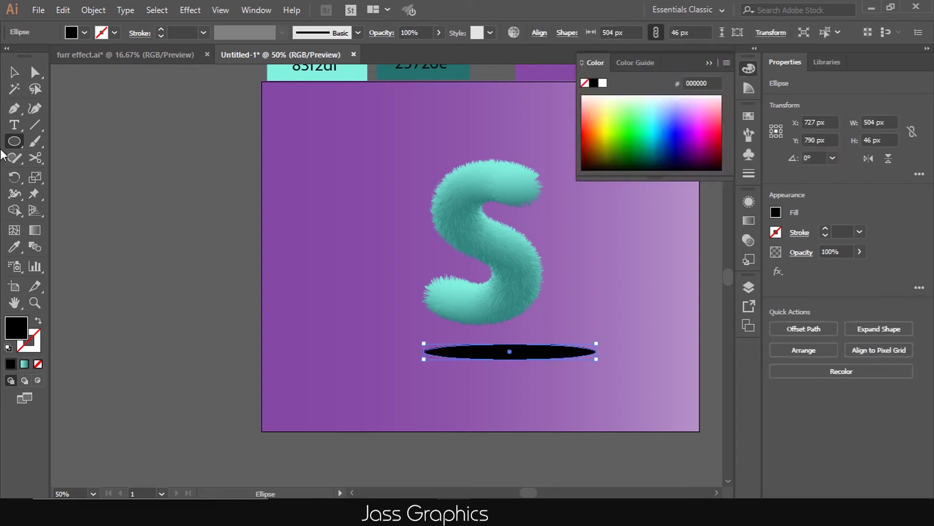
{"action": "left_click", "coordinate": [14, 72]}
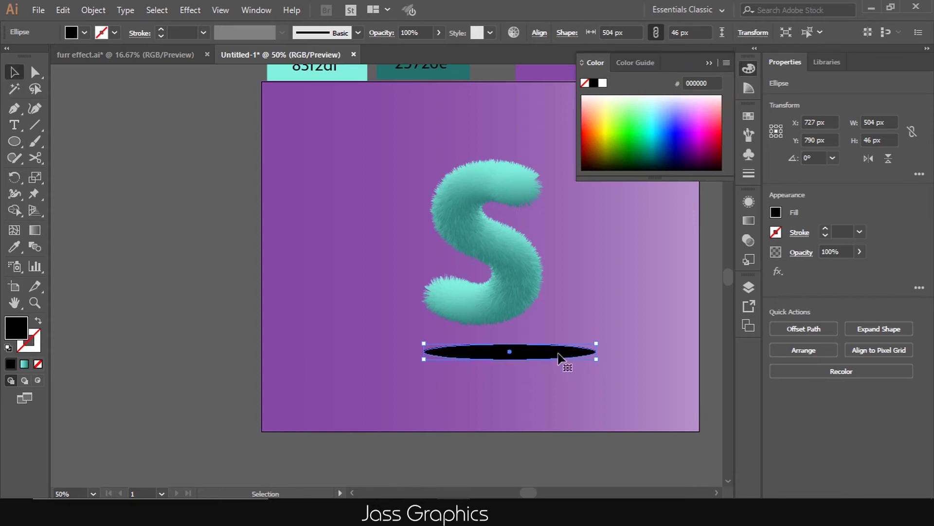
{"action": "left_click_drag", "start_coordinate": [557, 354], "coordinate": [537, 355]}
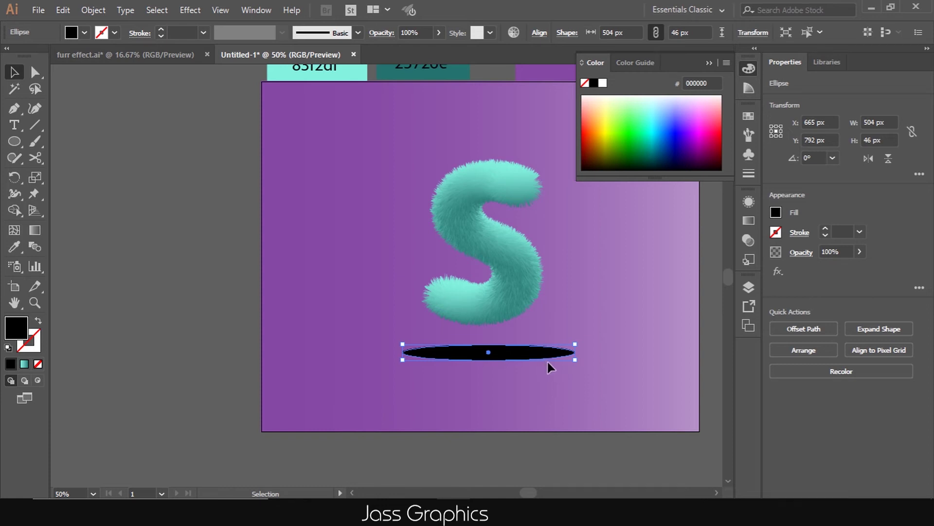
Apply a Feather effect with a 20 px radius to the black ellipse, with preview enabled, and deselect it
{"action": "left_click", "coordinate": [190, 10]}
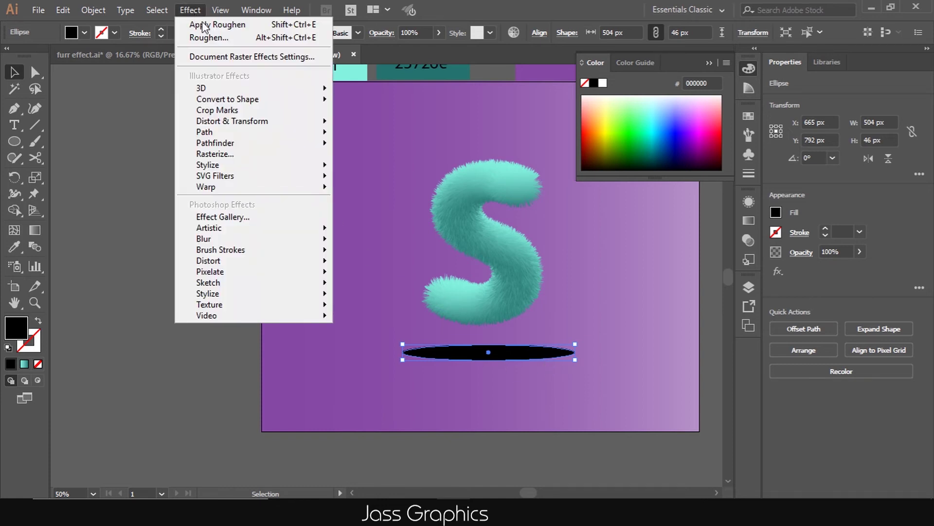
{"action": "mouse_move", "coordinate": [278, 165]}
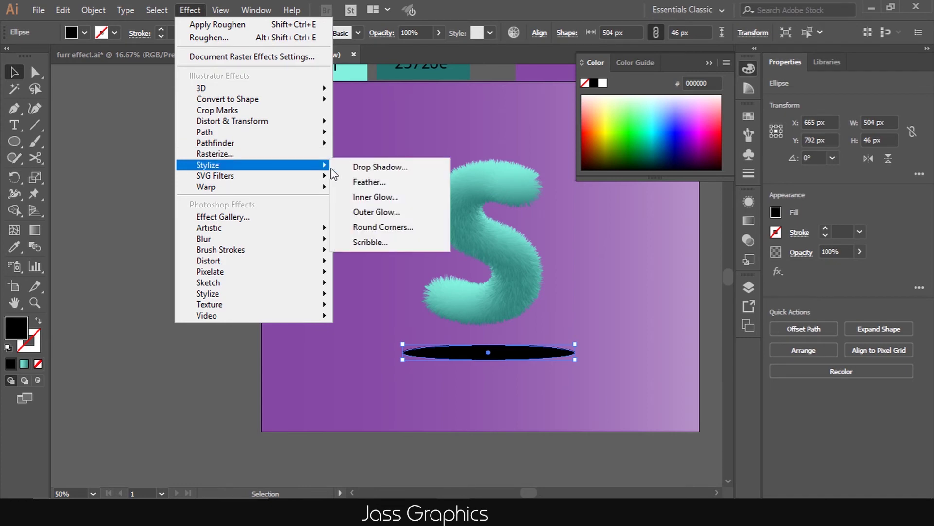
{"action": "left_click", "coordinate": [369, 182]}
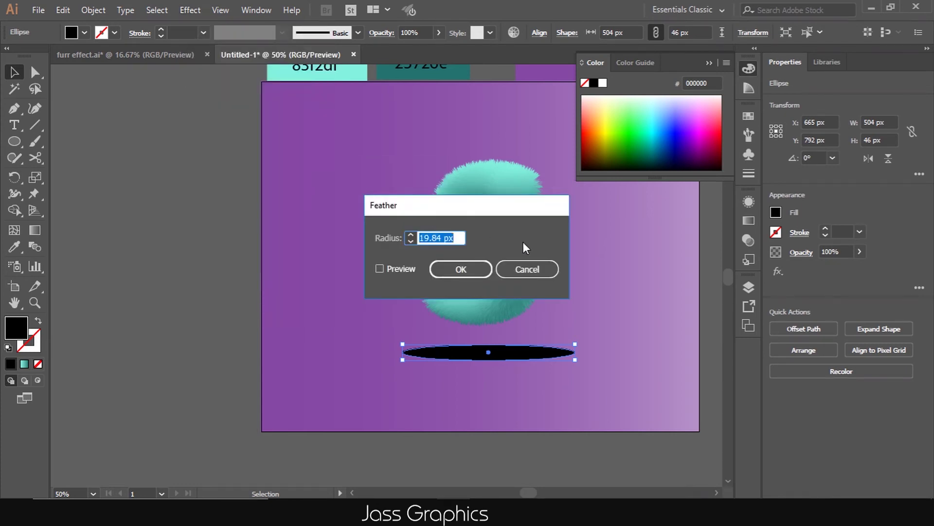
{"action": "left_click_drag", "start_coordinate": [458, 210], "coordinate": [761, 183]}
{"action": "left_click", "coordinate": [780, 266]}
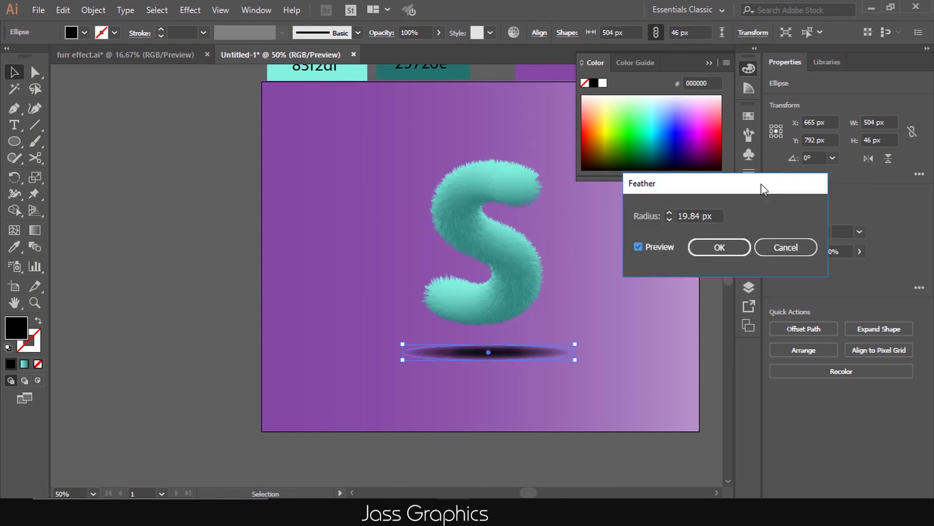
{"action": "left_click", "coordinate": [661, 216]}
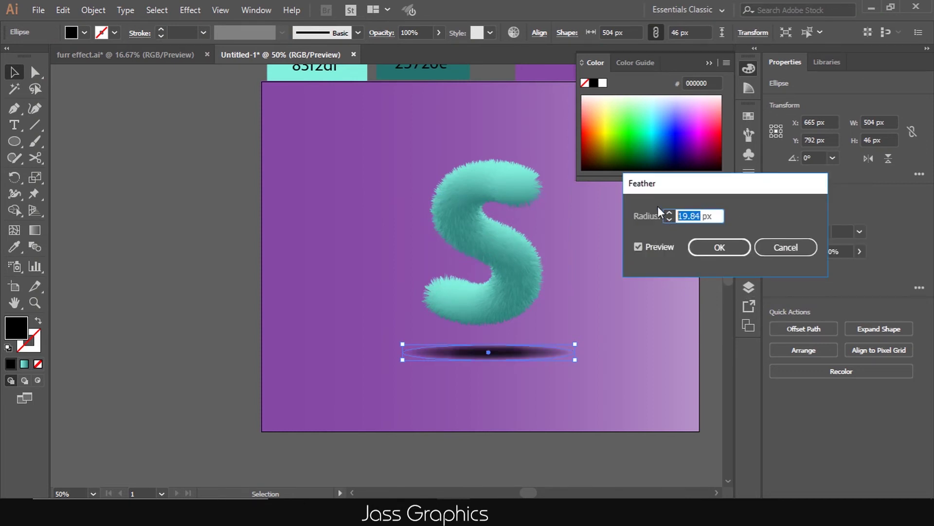
{"action": "type", "text": "20"}
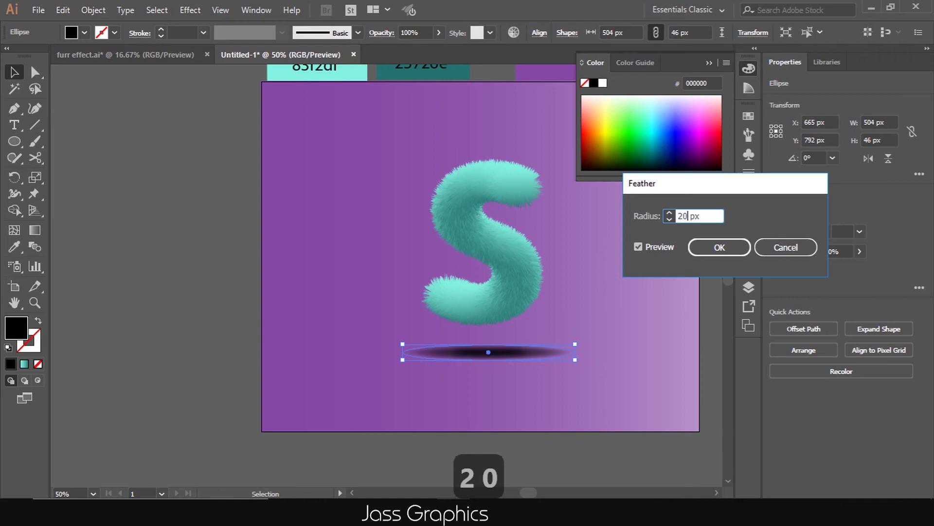
{"action": "left_click", "coordinate": [701, 247]}
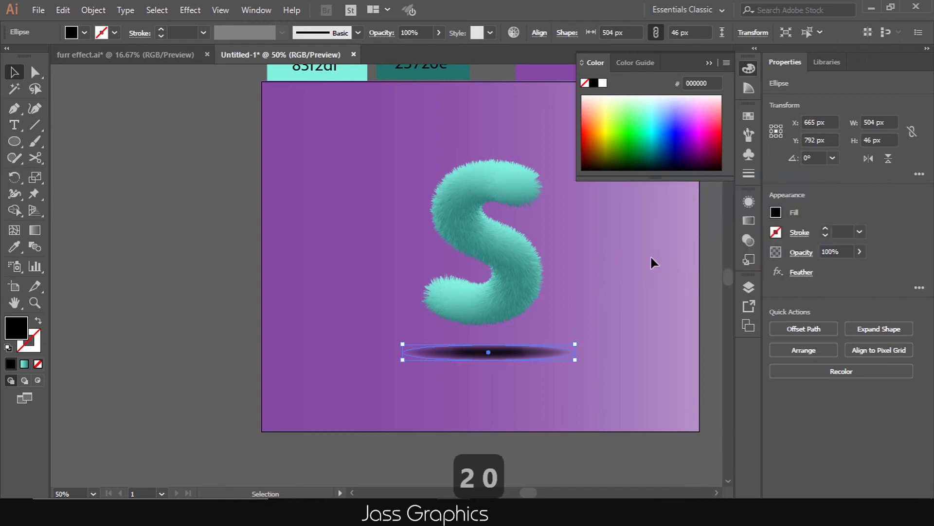
{"action": "left_click", "coordinate": [650, 259]}
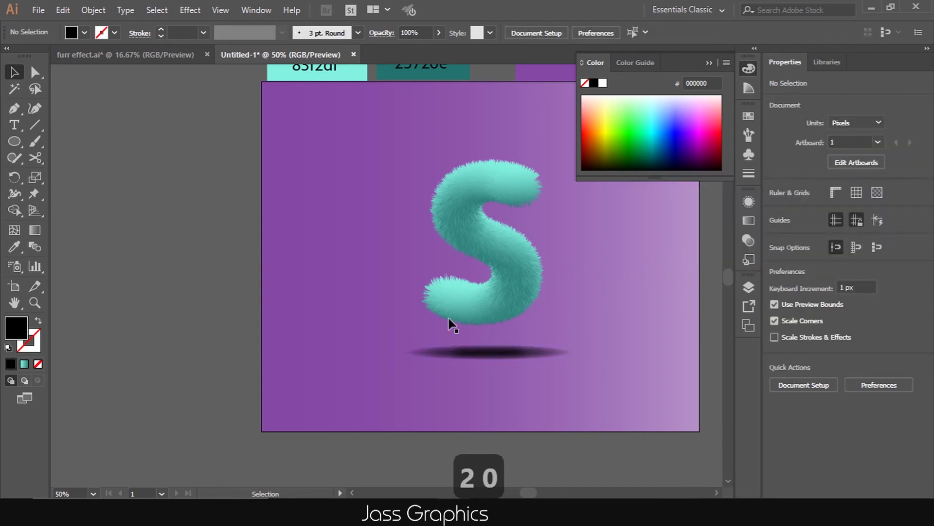
Edit the black ellipse's existing Feather effect to a 23 px radius with preview enabled, apply it, and deselect the ellipse
{"action": "scroll", "coordinate": [461, 360], "scroll_direction": "down", "scroll_amount": 2}
{"action": "left_click", "coordinate": [470, 343]}
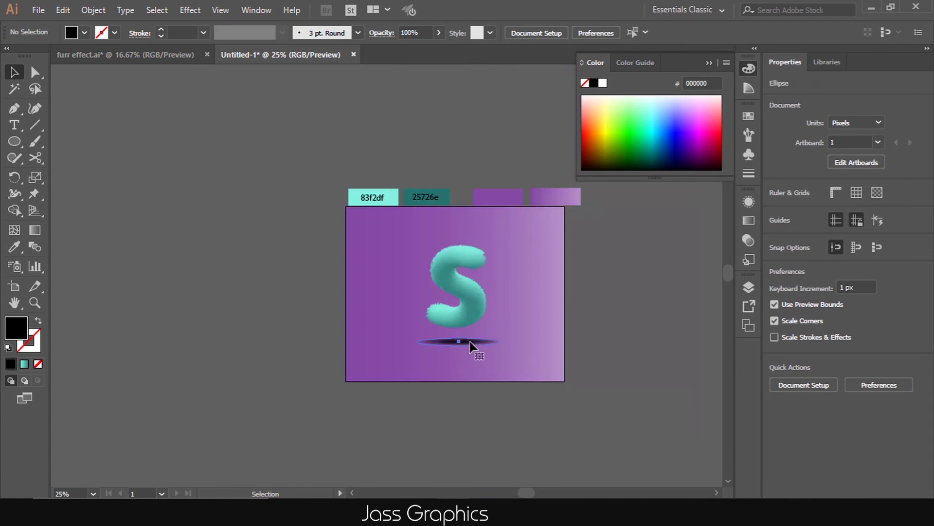
{"action": "left_click", "coordinate": [750, 203]}
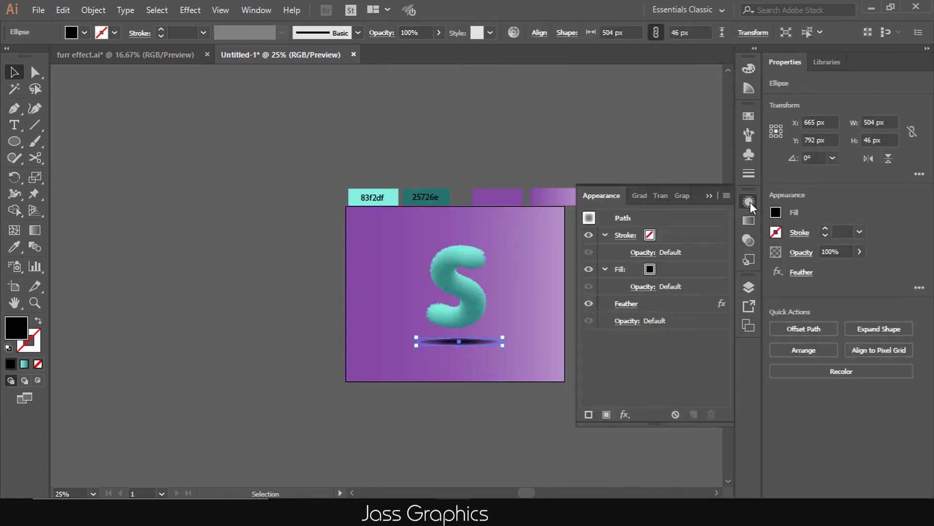
{"action": "left_click", "coordinate": [627, 307]}
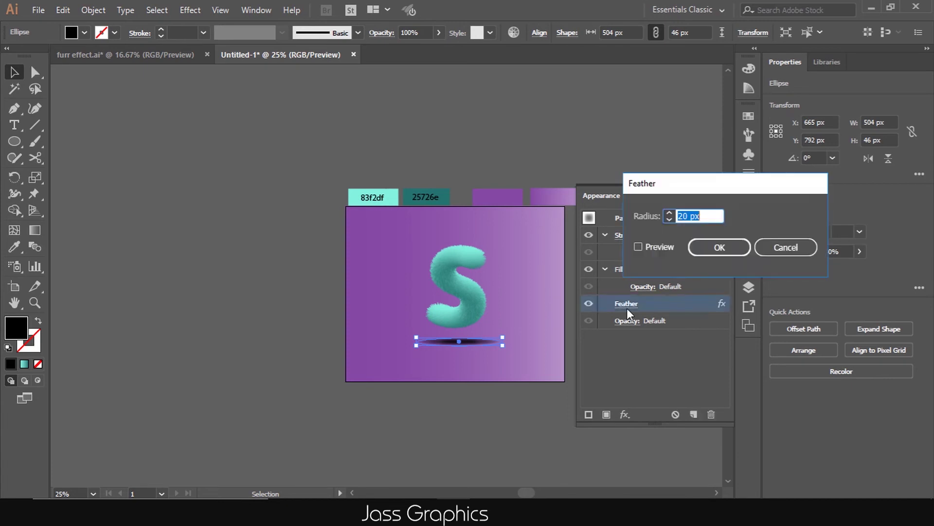
{"action": "left_click", "coordinate": [669, 213]}
{"action": "left_click", "coordinate": [669, 213]}
{"action": "left_click", "coordinate": [670, 212]}
{"action": "left_click", "coordinate": [670, 213]}
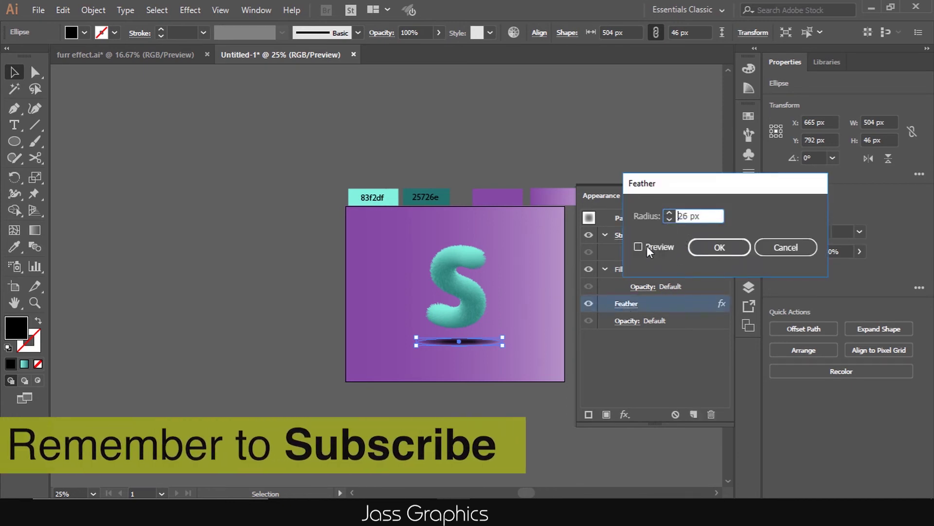
{"action": "left_click", "coordinate": [647, 248]}
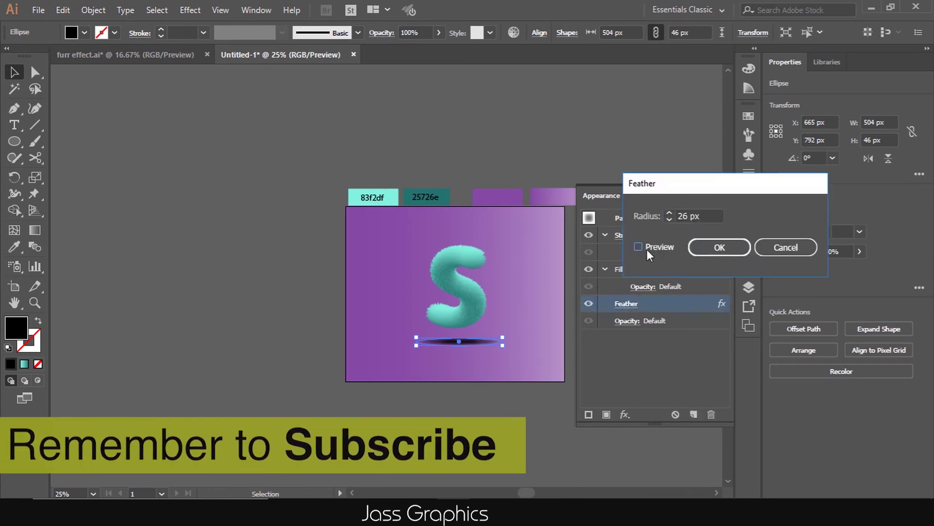
{"action": "left_click", "coordinate": [669, 219]}
{"action": "left_click", "coordinate": [668, 218]}
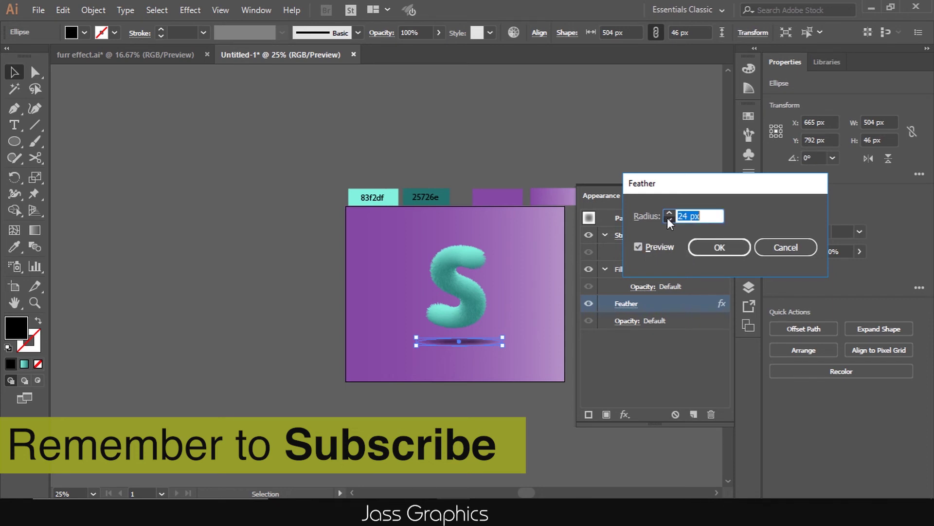
{"action": "left_click", "coordinate": [705, 245]}
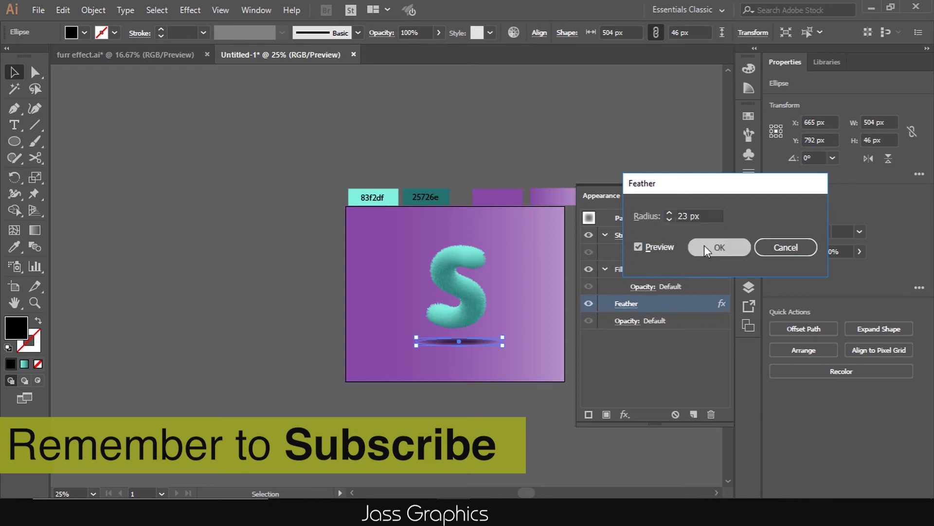
{"action": "left_click", "coordinate": [713, 192]}
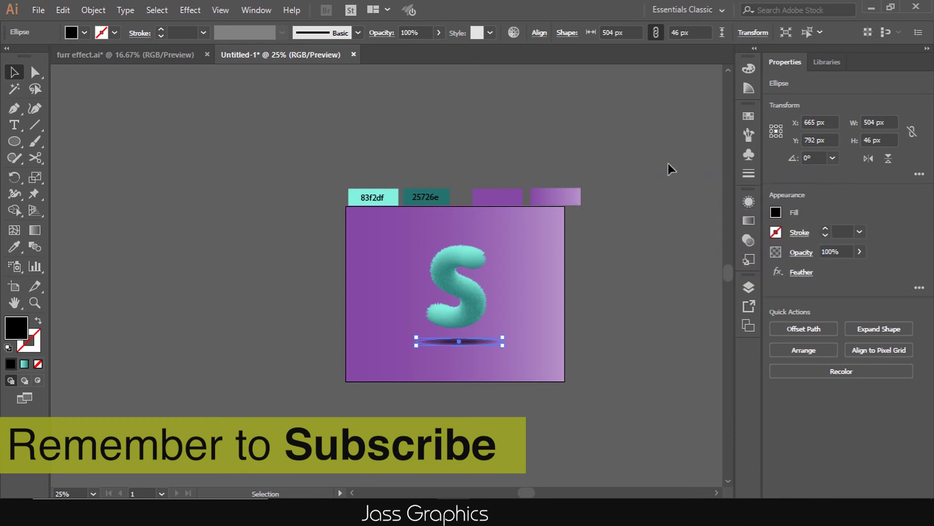
{"action": "left_click", "coordinate": [667, 163]}
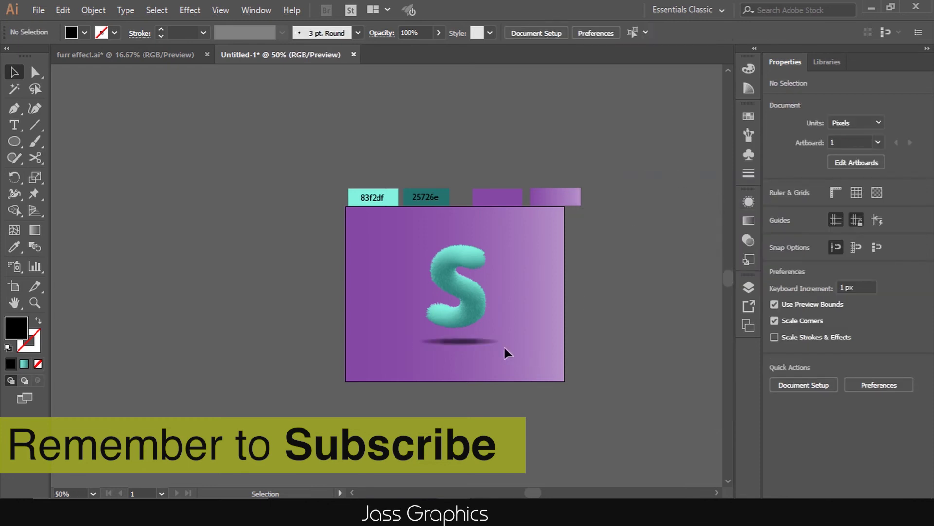
Move the feathered shadow ellipse up to about X 662, Y 747 px, just beneath the furry S, and deselect it
{"action": "scroll", "coordinate": [504, 347], "scroll_direction": "up", "scroll_amount": 2}
{"action": "scroll", "coordinate": [452, 372], "scroll_direction": "down", "scroll_amount": 1}
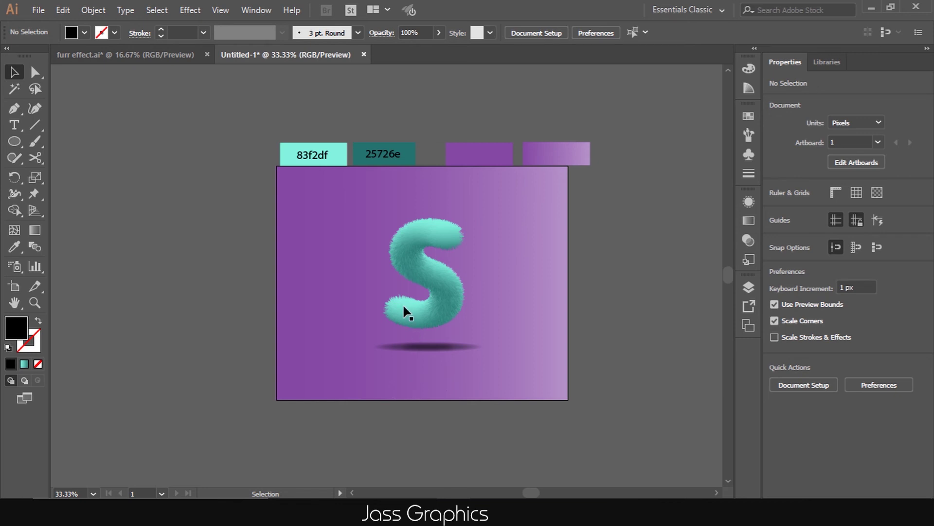
{"action": "scroll", "coordinate": [403, 297], "scroll_direction": "up", "scroll_amount": 1}
{"action": "scroll", "coordinate": [405, 290], "scroll_direction": "up", "scroll_amount": 1}
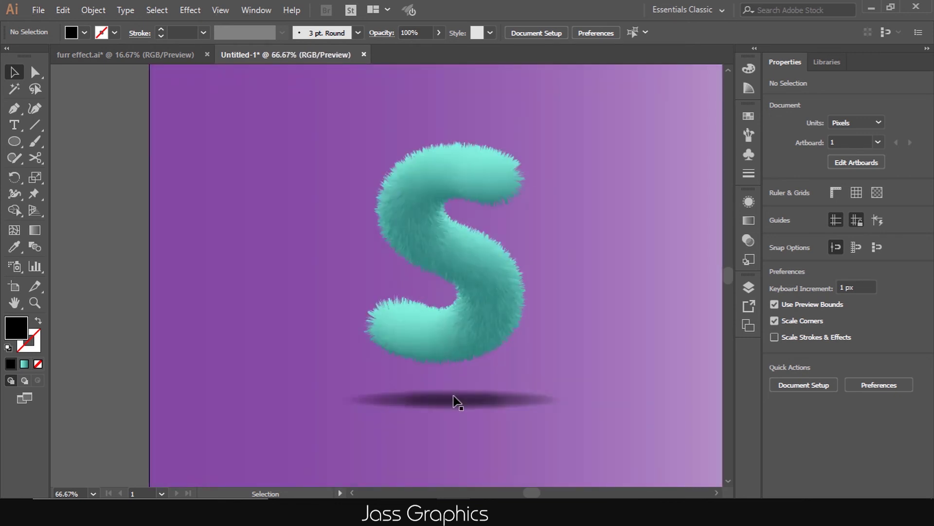
{"action": "left_click", "coordinate": [457, 397]}
{"action": "left_click_drag", "start_coordinate": [456, 398], "coordinate": [457, 378]}
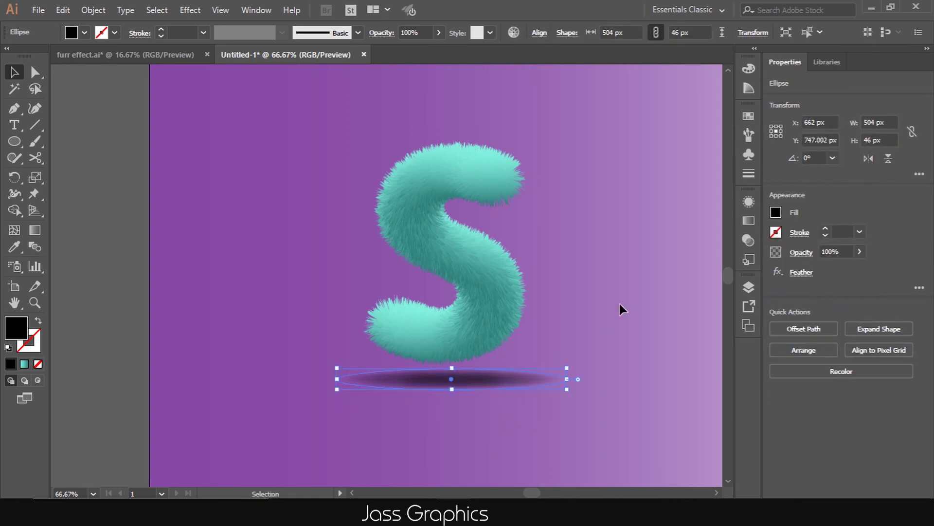
{"action": "left_click", "coordinate": [546, 308]}
{"action": "scroll", "coordinate": [380, 354], "scroll_direction": "down", "scroll_amount": 3}
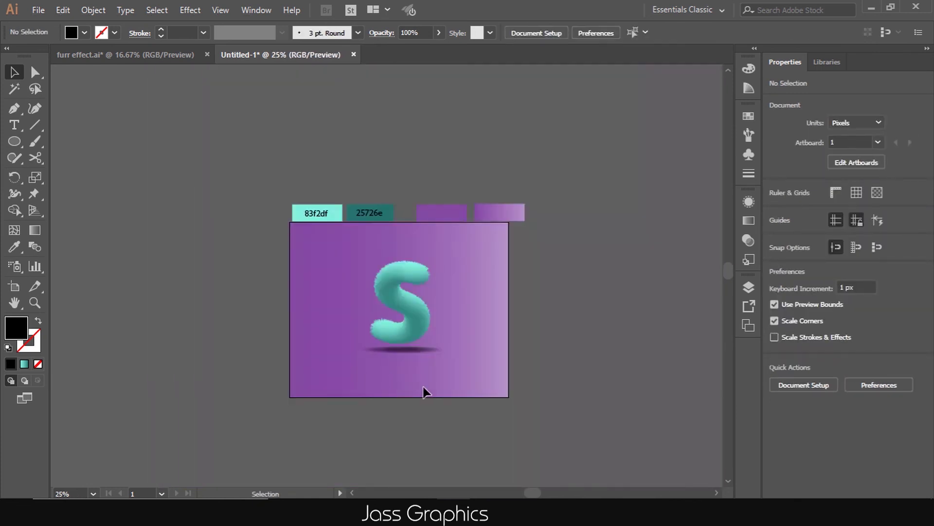